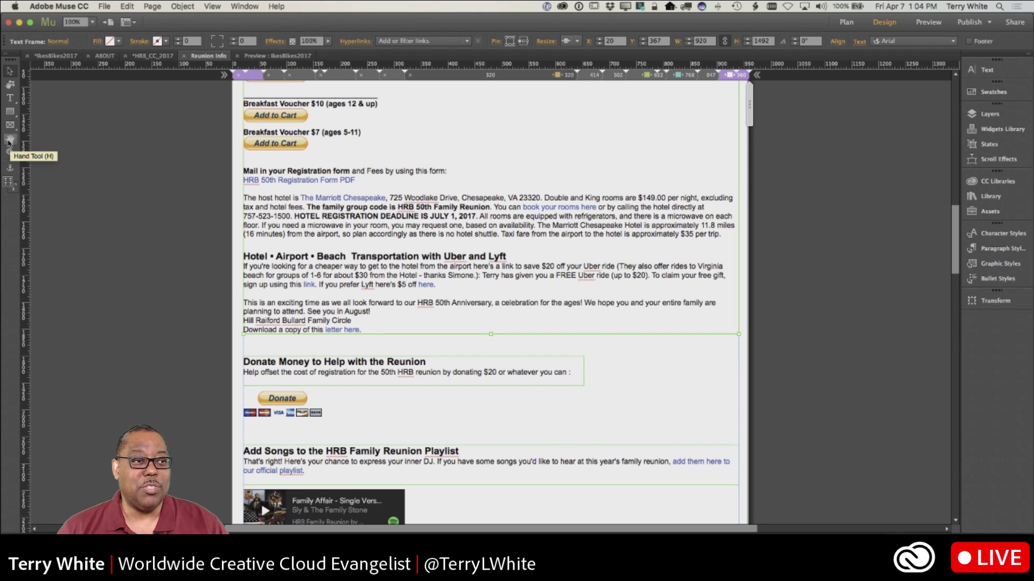
double_click(8, 141)
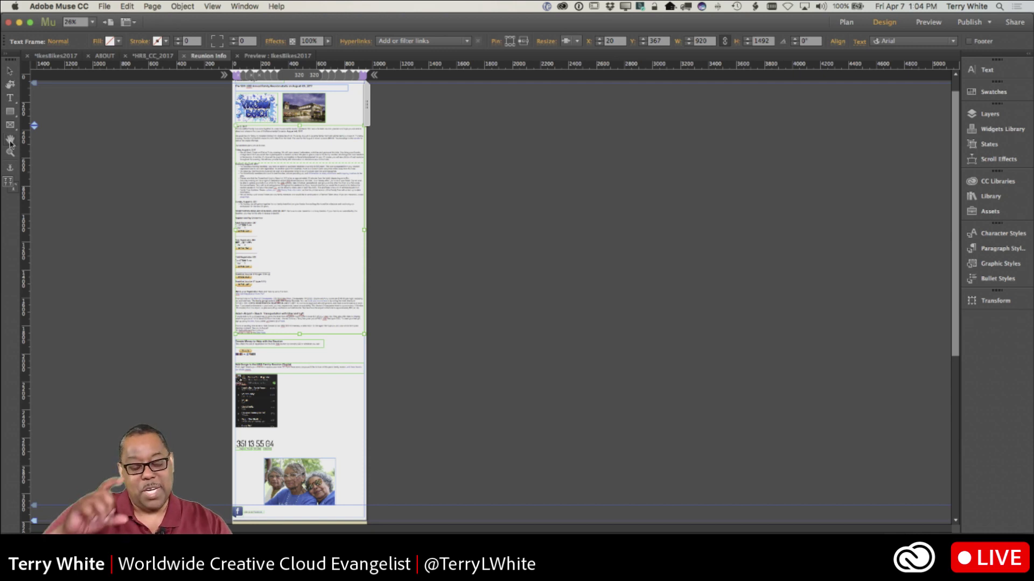
double_click(10, 152)
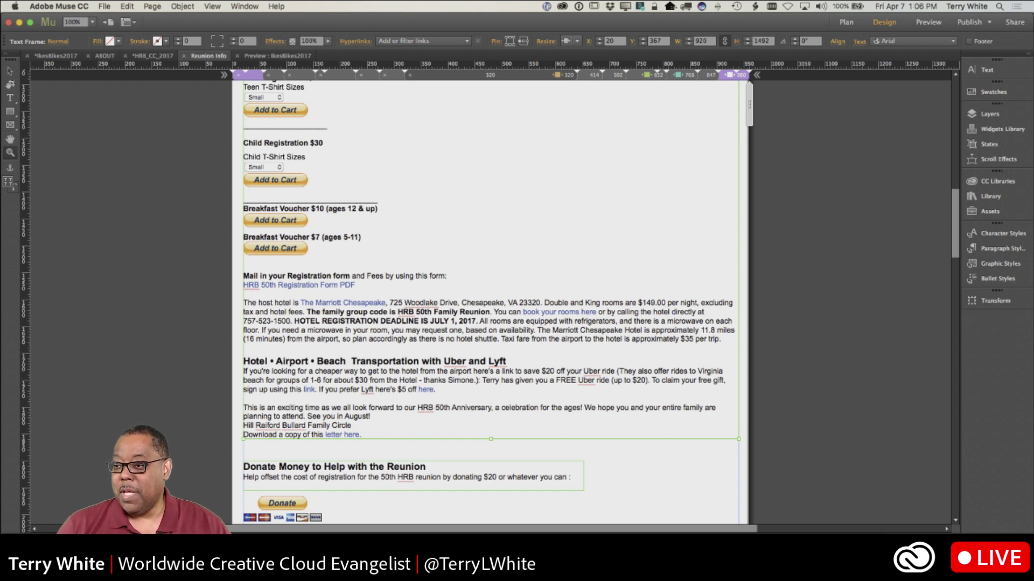
- Place the chauffeur photo from the Adobe Stock library in the empty area beside the breakfast vouchers
click(993, 181)
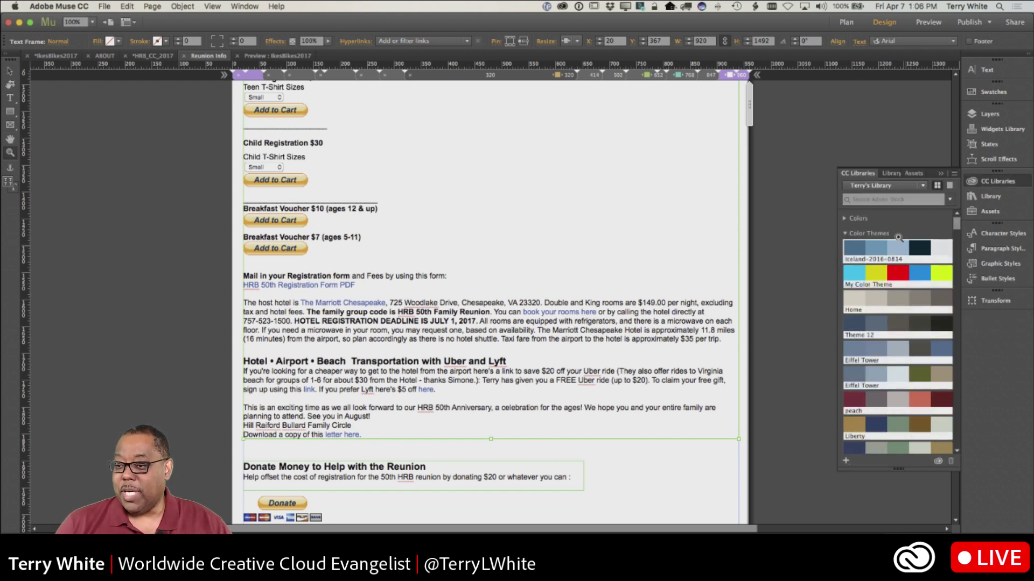
click(883, 186)
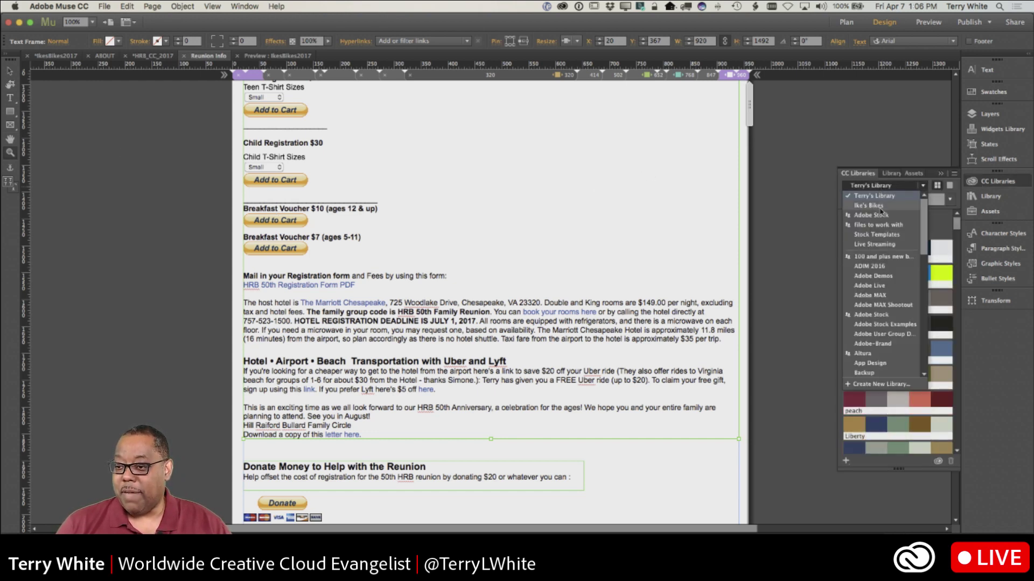
click(882, 215)
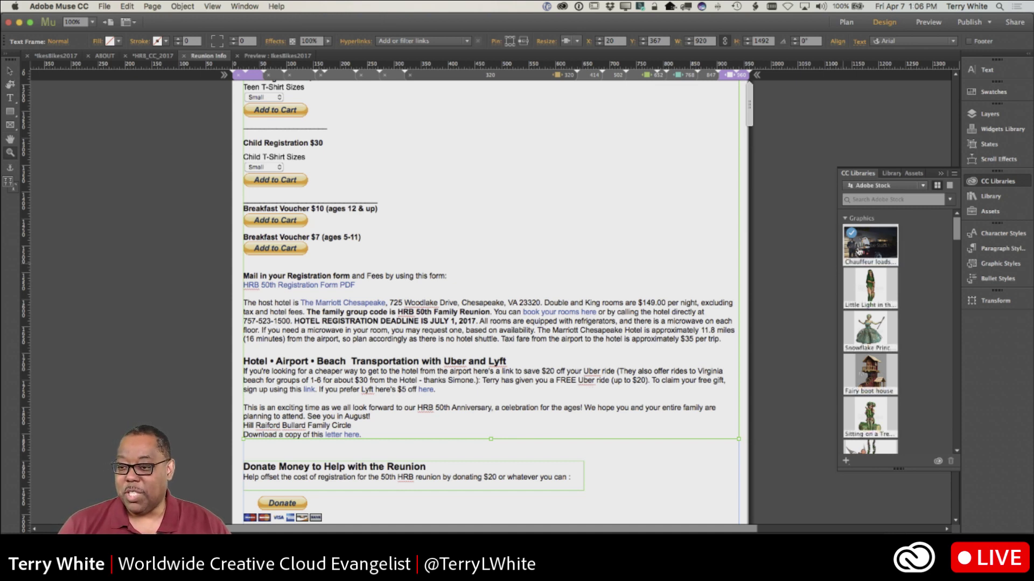
mouse_move(860, 253)
drag(858, 252, 624, 237)
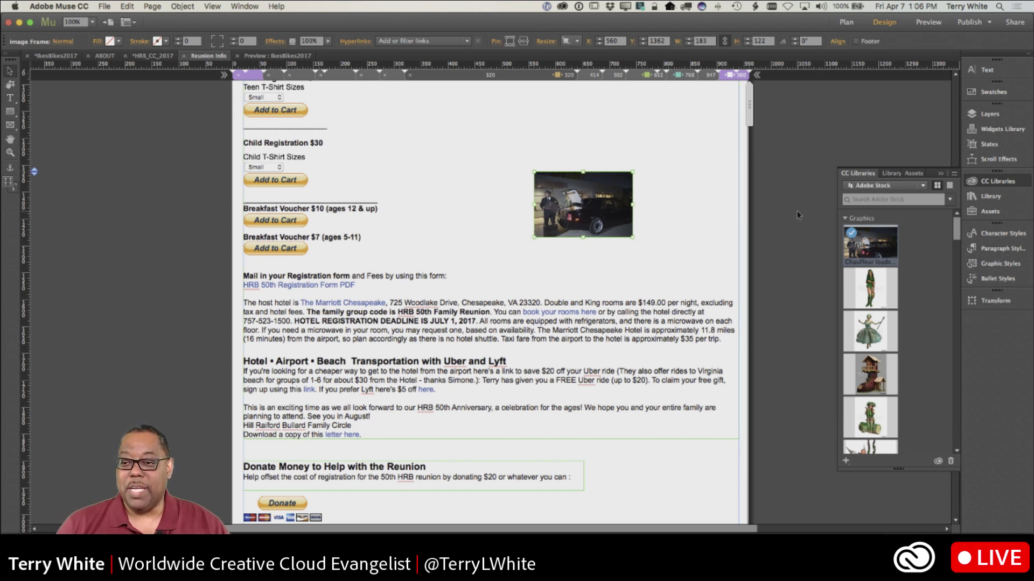
click(940, 174)
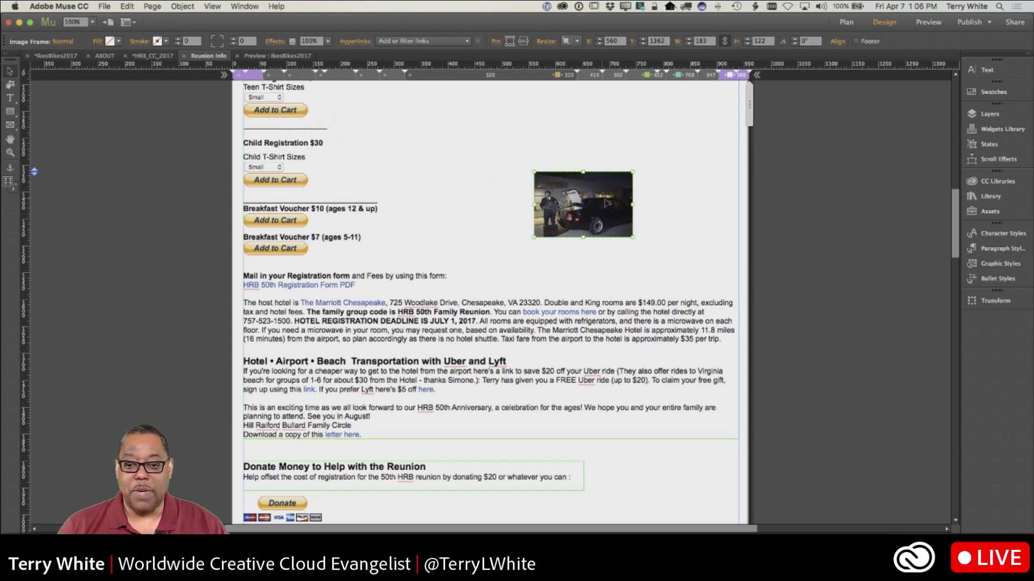
- Move the photo to about X 643, Y 1301, and scale it down to about 168 × 112
drag(613, 198, 658, 164)
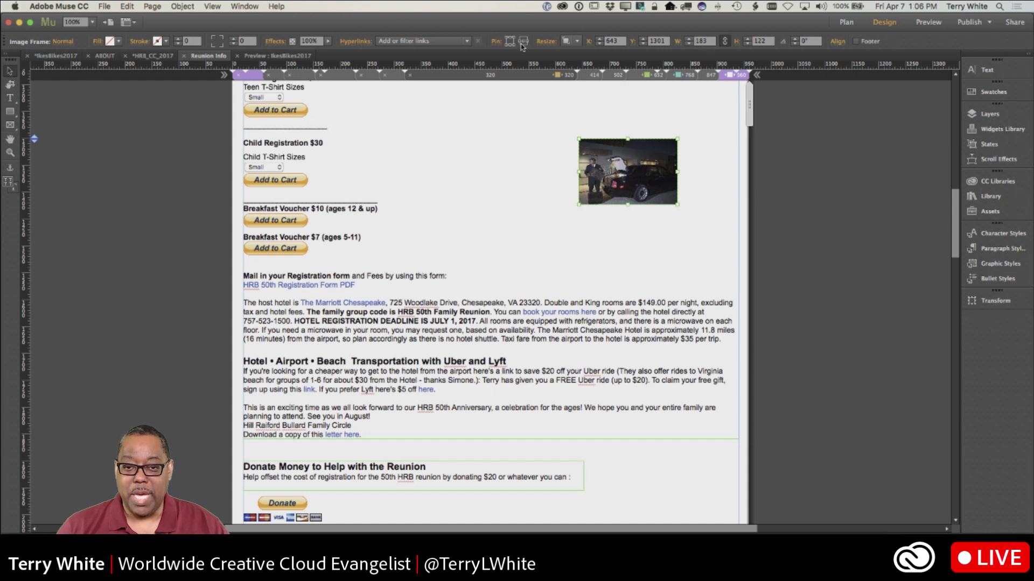
click(576, 45)
click(578, 55)
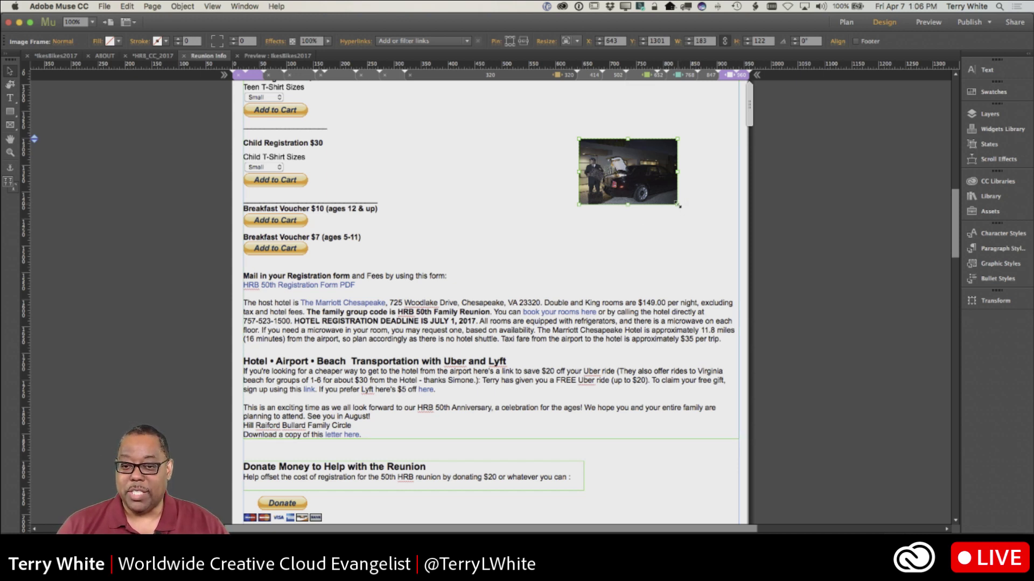
drag(676, 204, 670, 199)
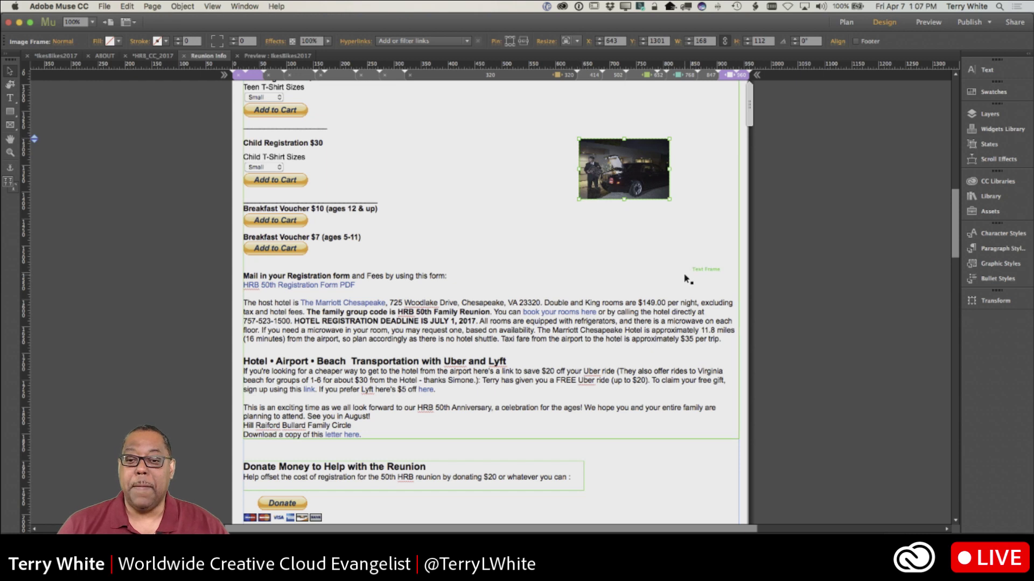
- Cut the photo and paste it inline before "If you're looking for a cheaper way" in the Uber and Lyft section
click(124, 5)
click(124, 46)
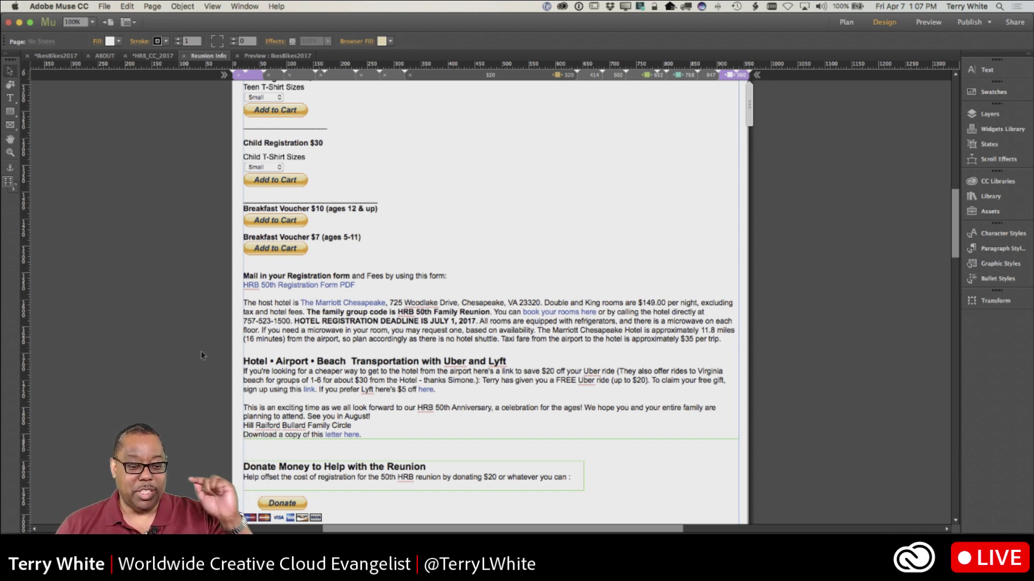
double_click(264, 376)
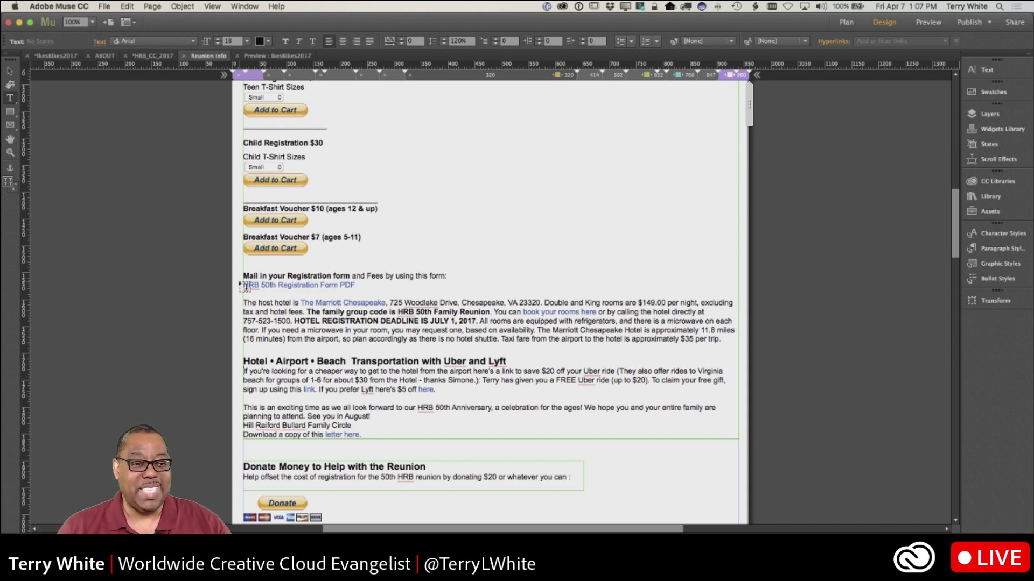
click(126, 7)
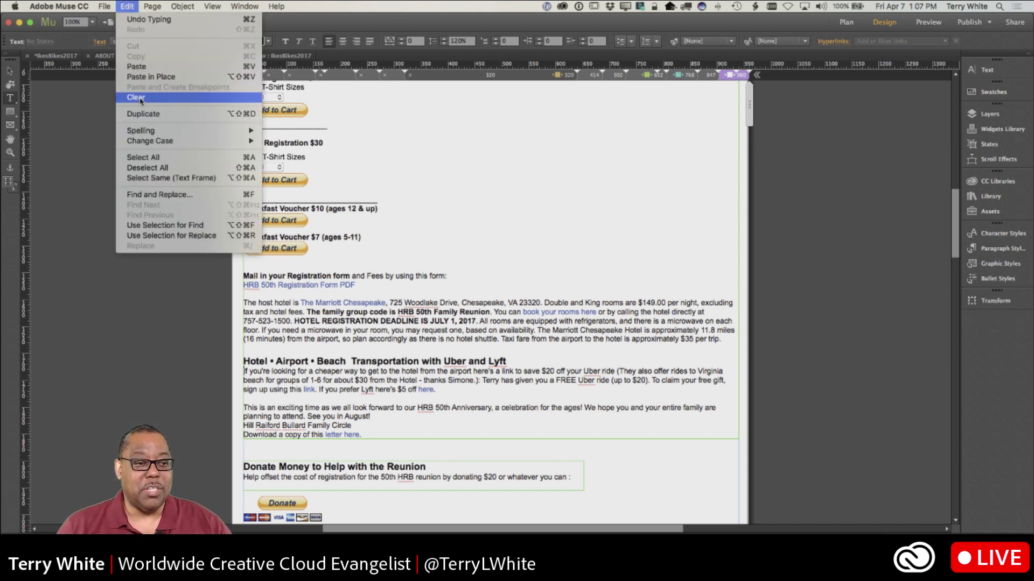
click(146, 67)
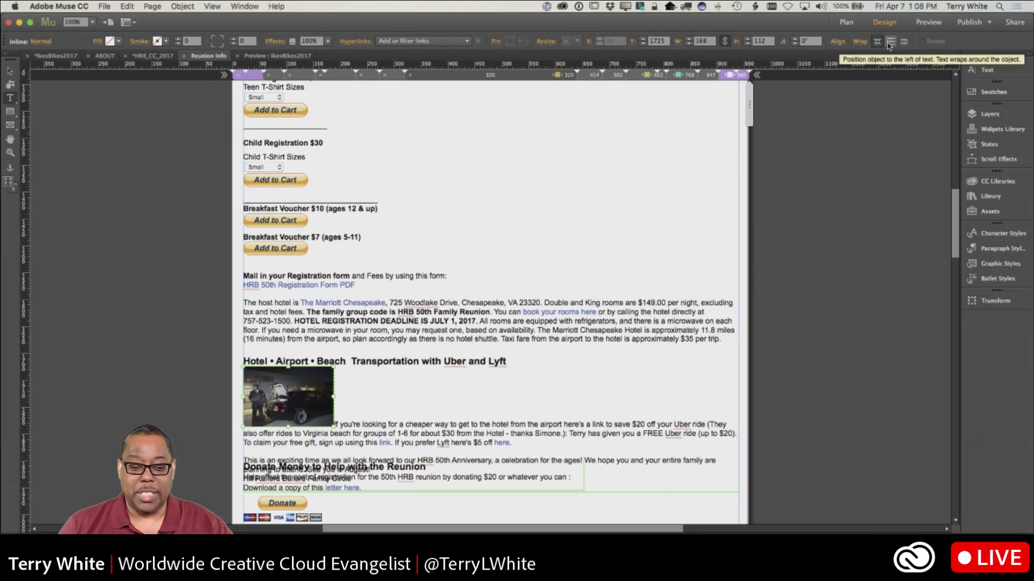
- Wrap the text around the inline photo, trying it to the right of the text before settling on the left
click(888, 43)
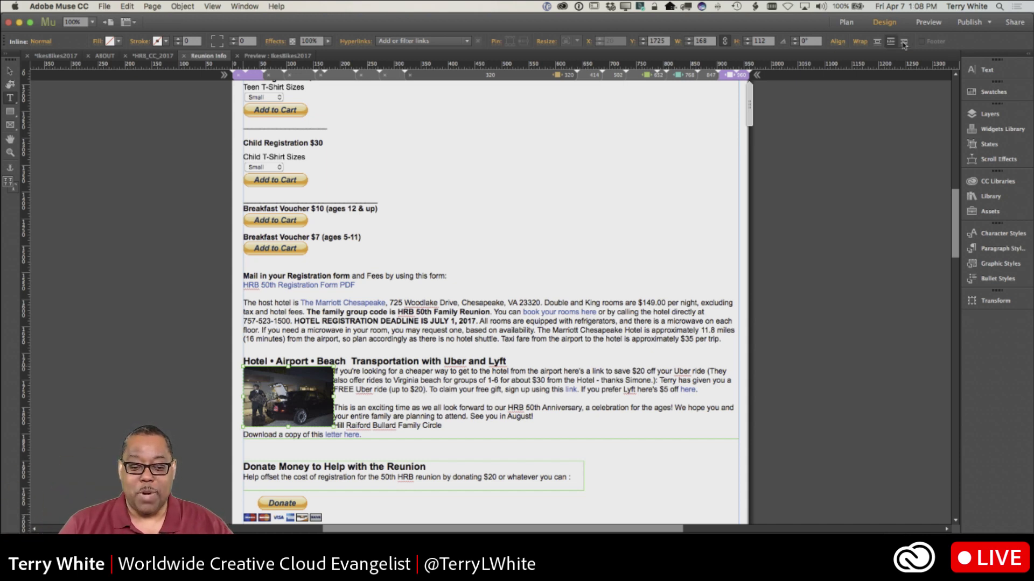
click(904, 43)
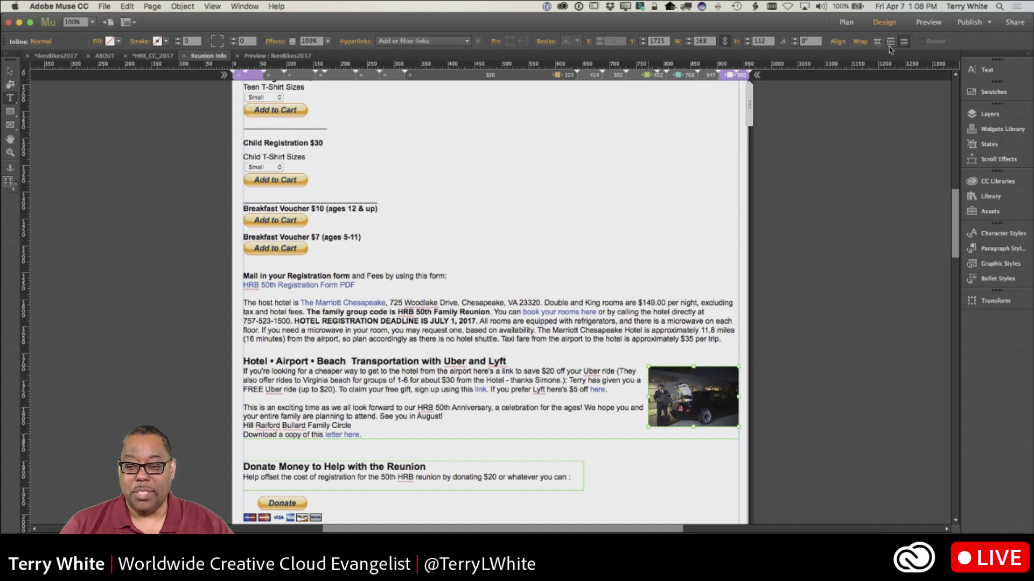
click(890, 46)
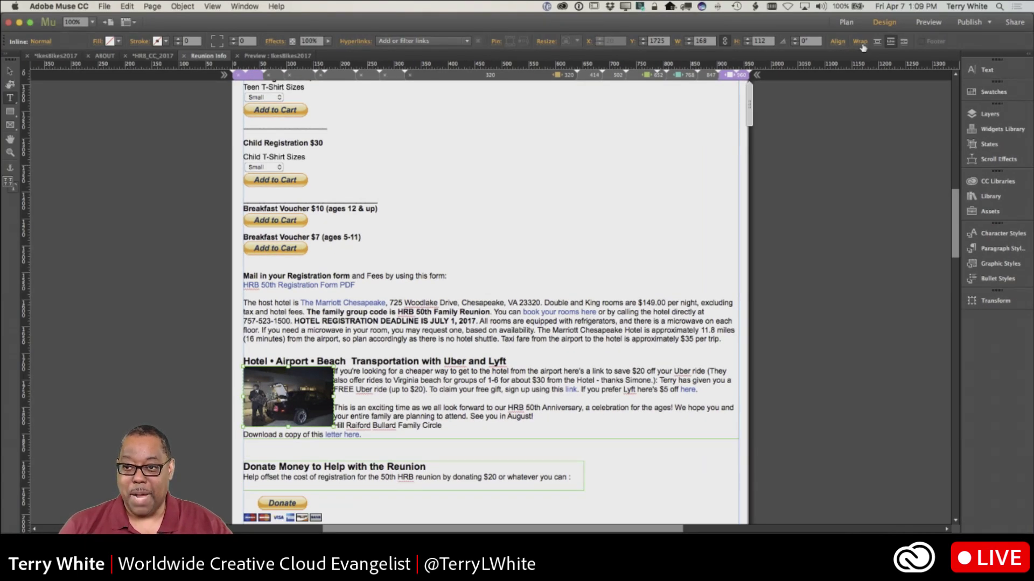
- Unlink the photo's wrap offsets and set only the right offset to 16
click(861, 44)
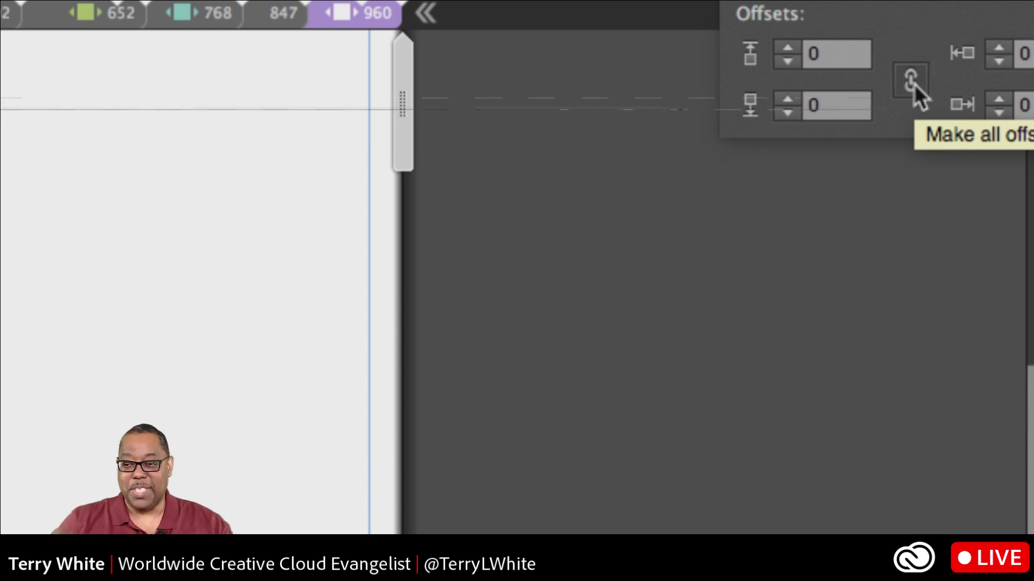
click(909, 89)
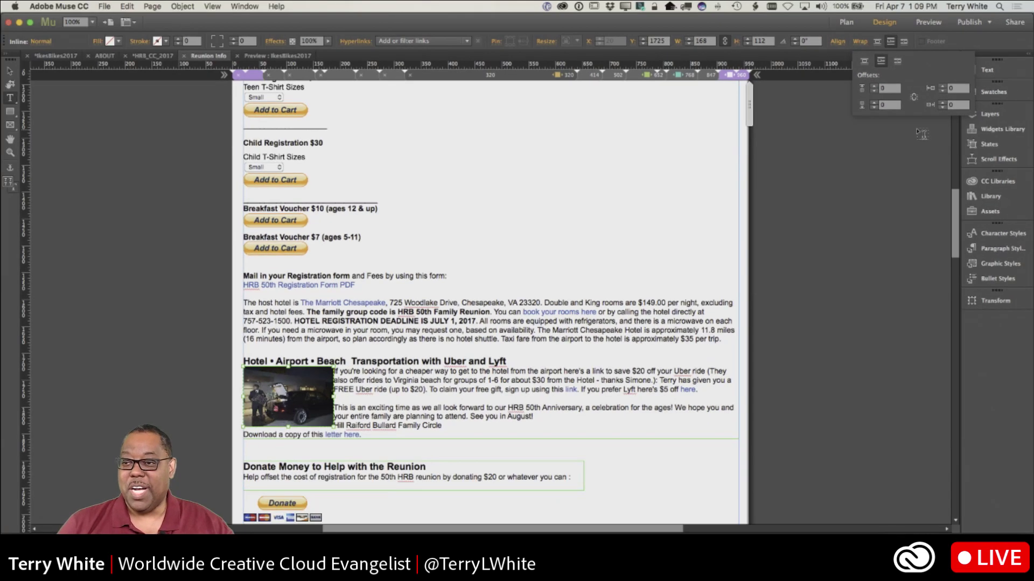
click(942, 104)
click(942, 104)
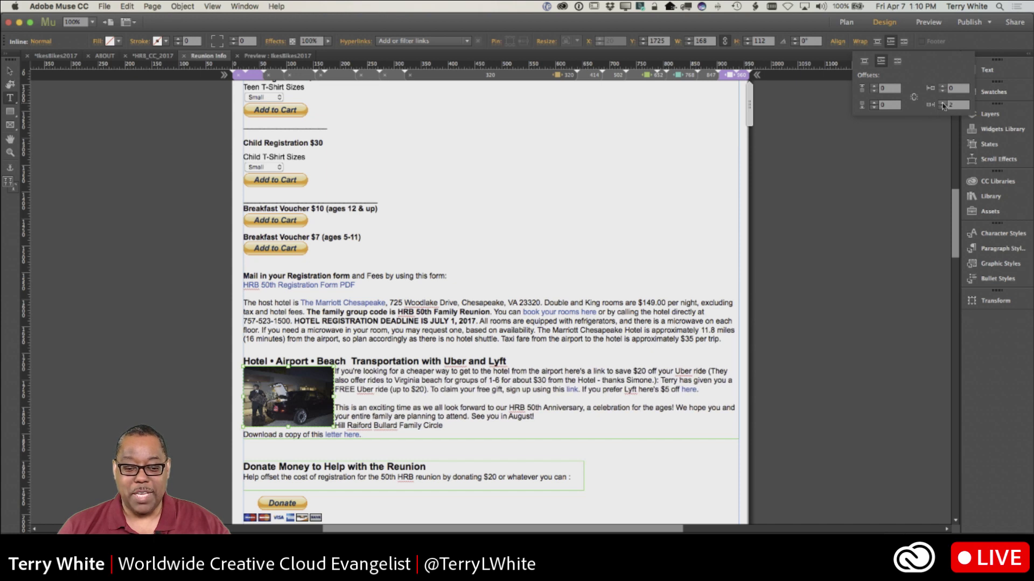
click(942, 103)
click(942, 104)
click(942, 104)
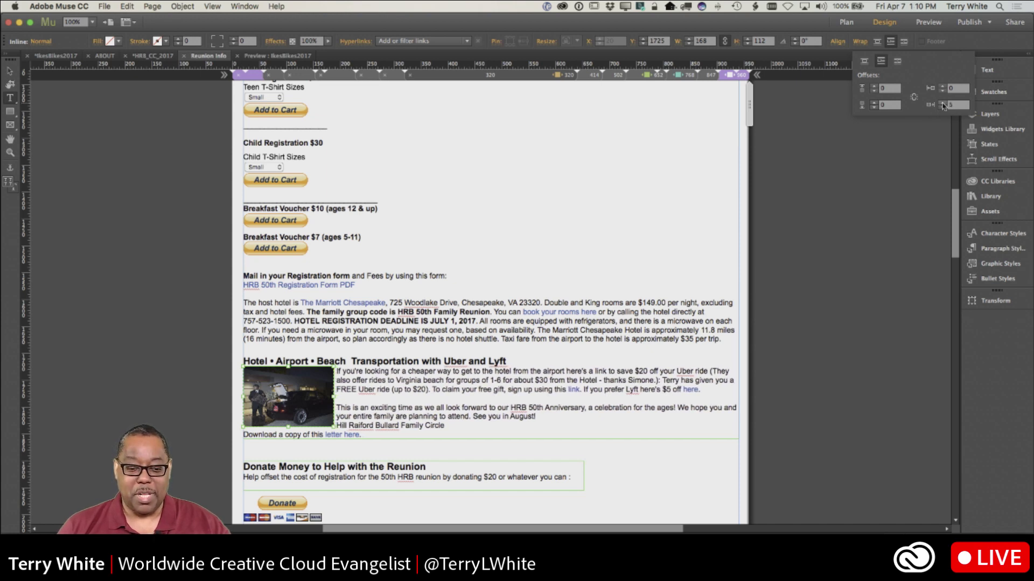
click(942, 103)
click(942, 103)
click(942, 104)
click(943, 104)
click(942, 104)
click(942, 103)
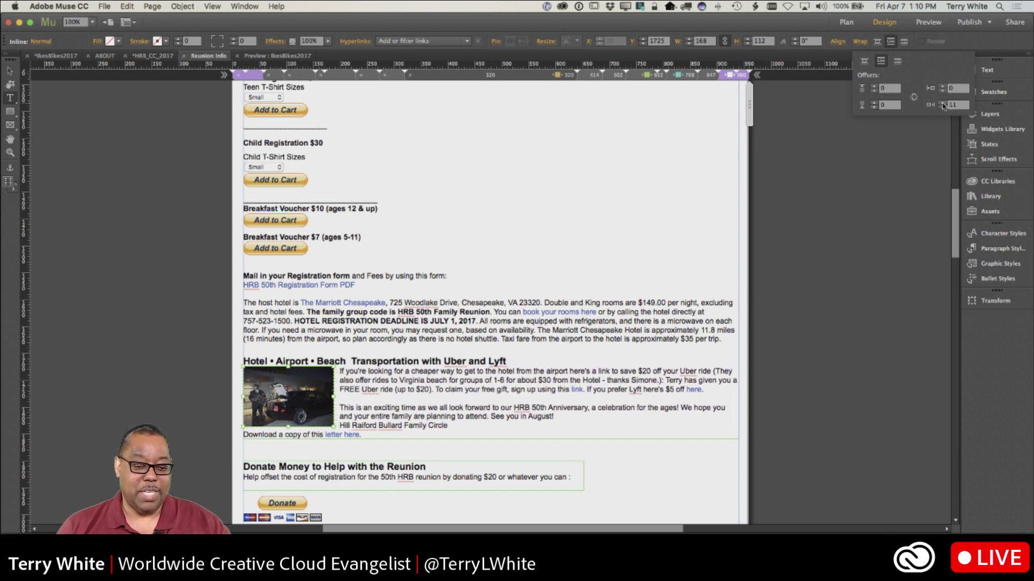
click(943, 104)
click(942, 103)
click(943, 103)
click(942, 103)
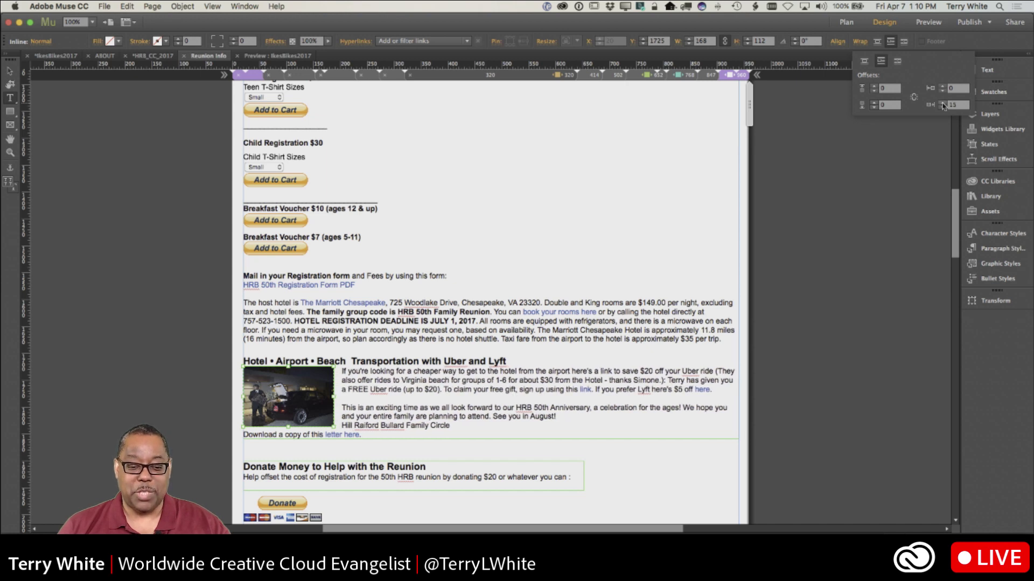
click(942, 103)
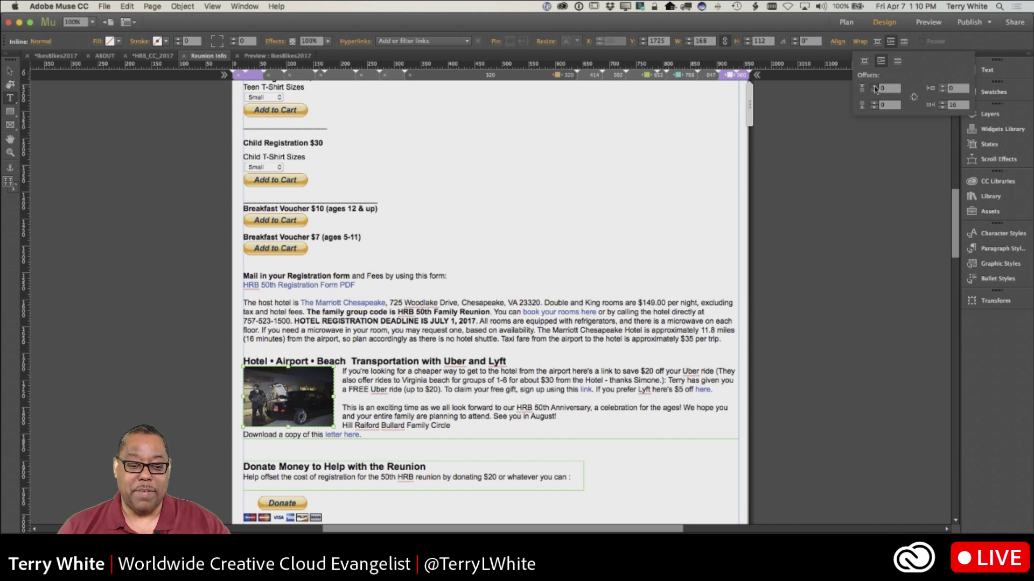
- Set the photo's top wrap offset to 9
click(875, 86)
click(874, 87)
click(874, 86)
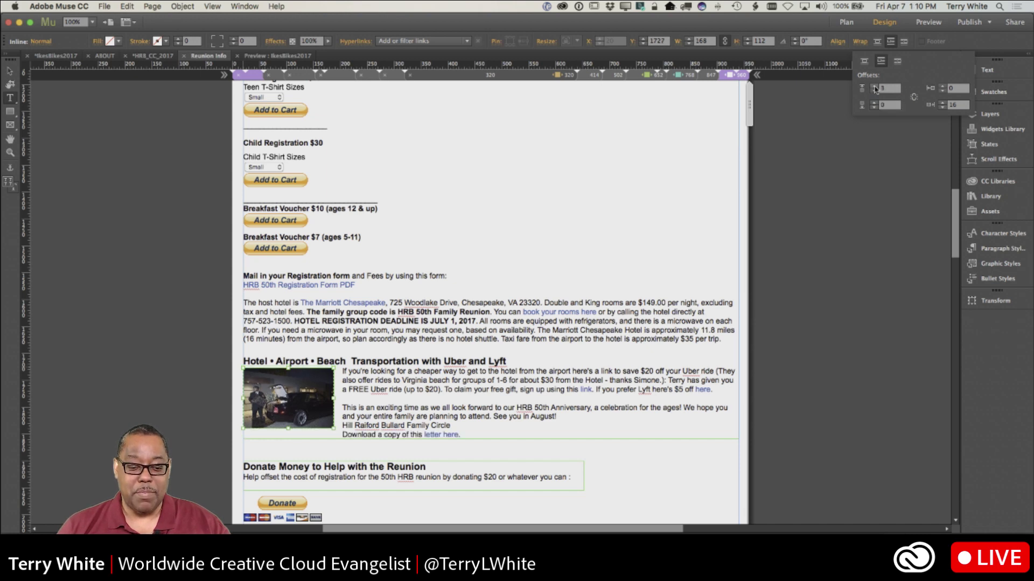
click(874, 87)
click(874, 86)
click(874, 87)
click(875, 87)
click(874, 86)
click(874, 86)
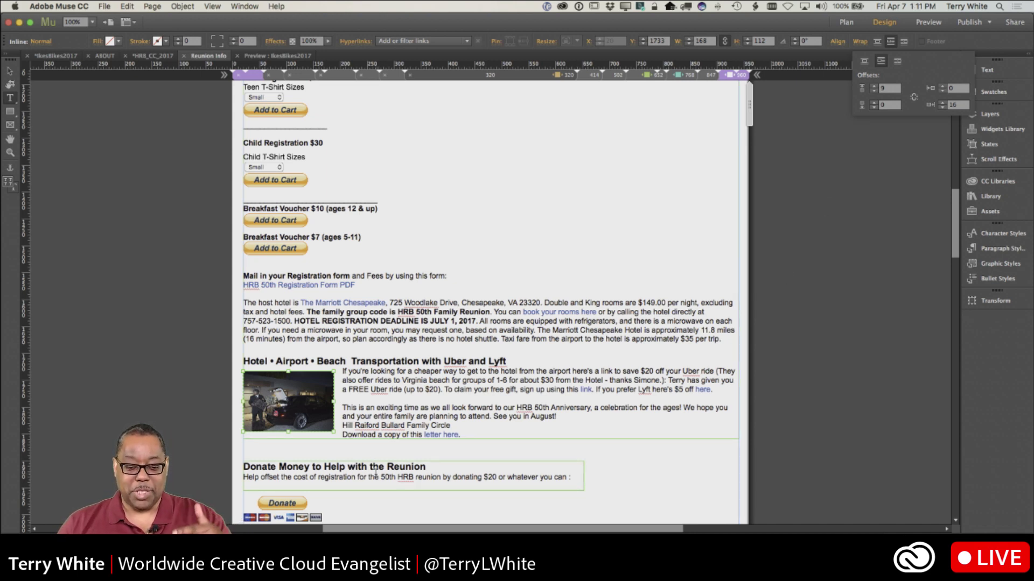
- Check how the wrapped photo and its text reflow at the 847 and 768 breakpoints
scroll(397, 475, down, 5)
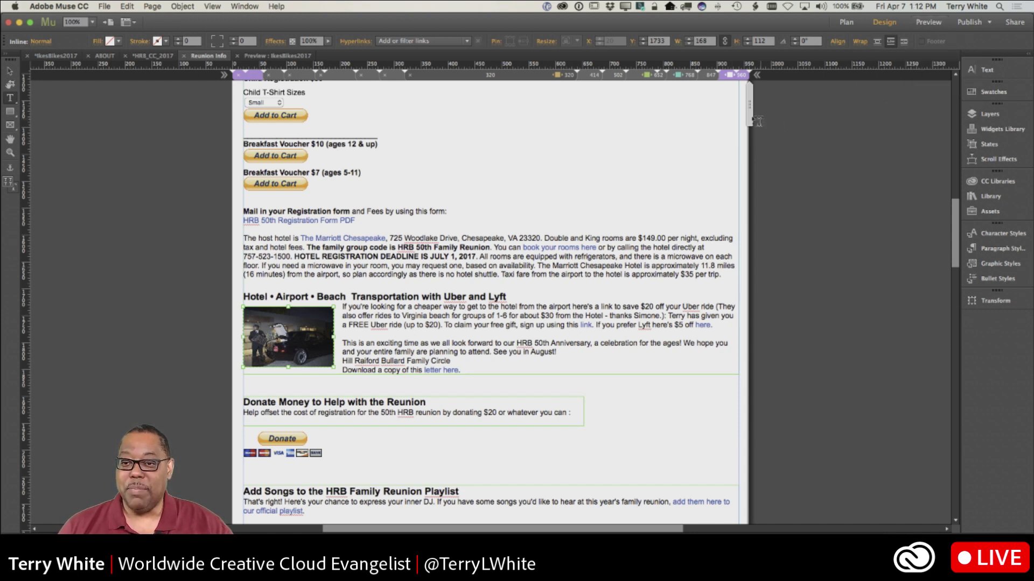
click(710, 75)
scroll(562, 334, down, 5)
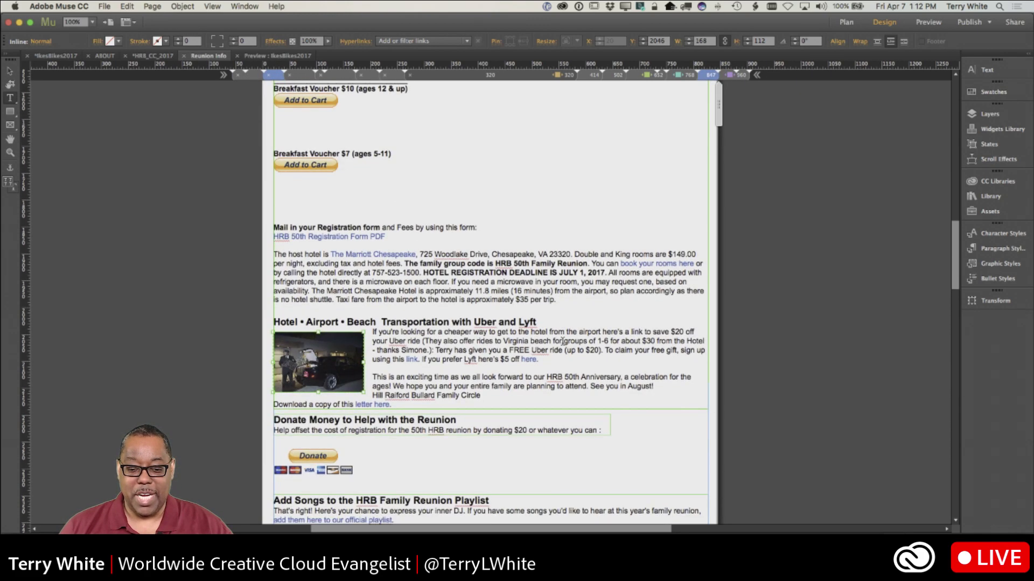
click(688, 76)
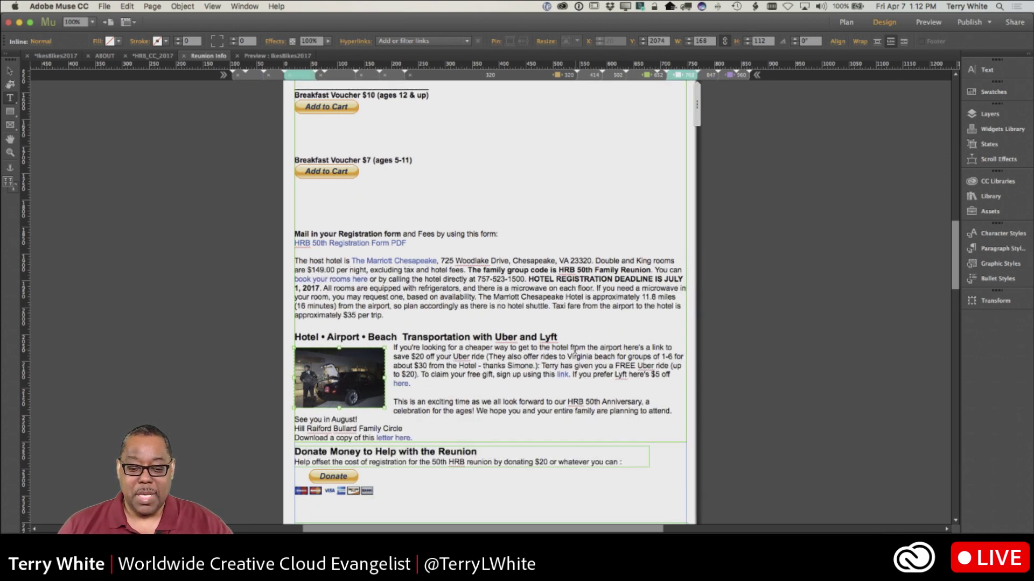
scroll(575, 351, down, 2)
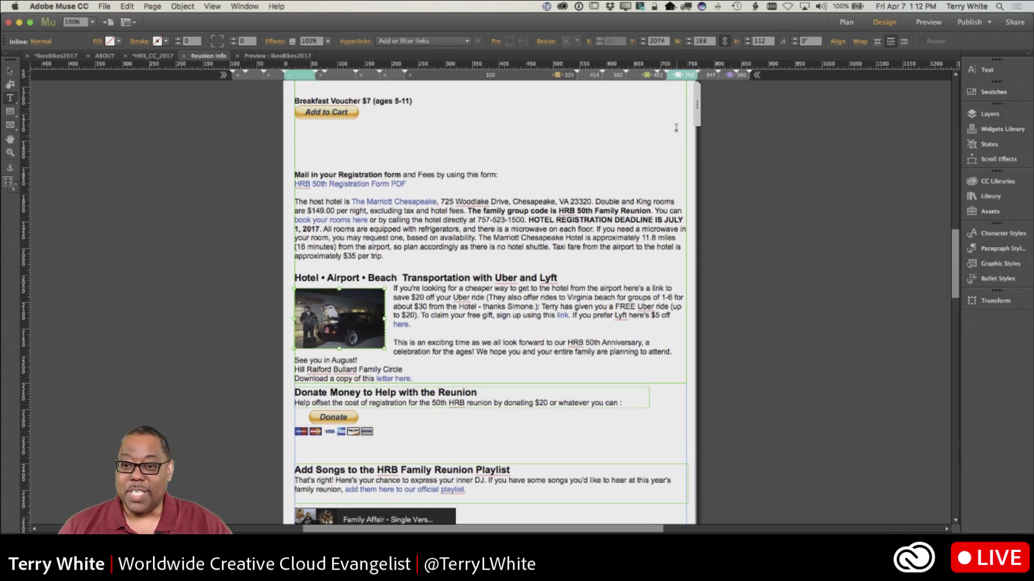
- At the 652 breakpoint, push the Donate Money frame and the content below it down, placing the frame at about Y 2410
click(659, 76)
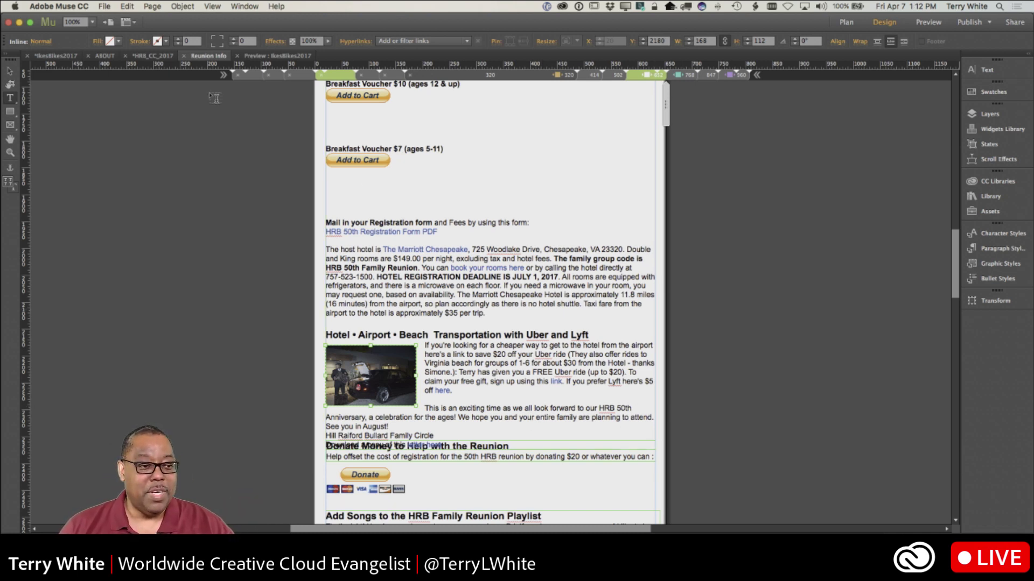
click(10, 70)
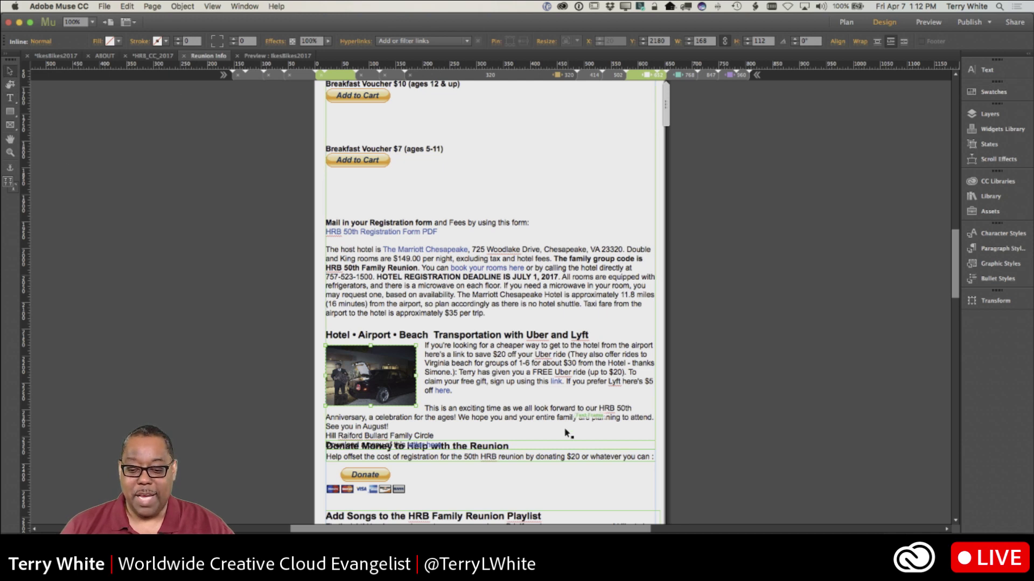
click(569, 458)
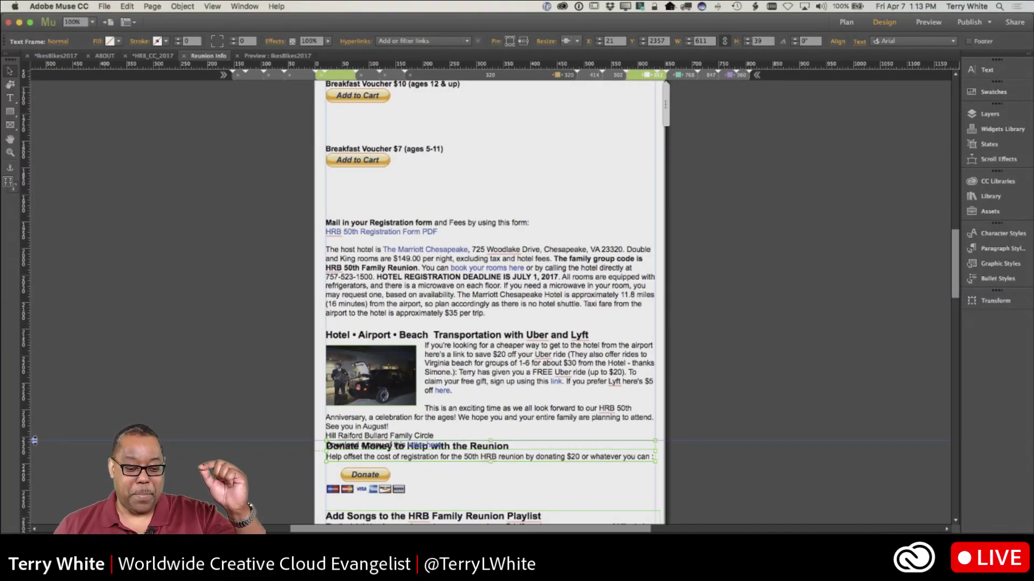
drag(33, 440, 35, 471)
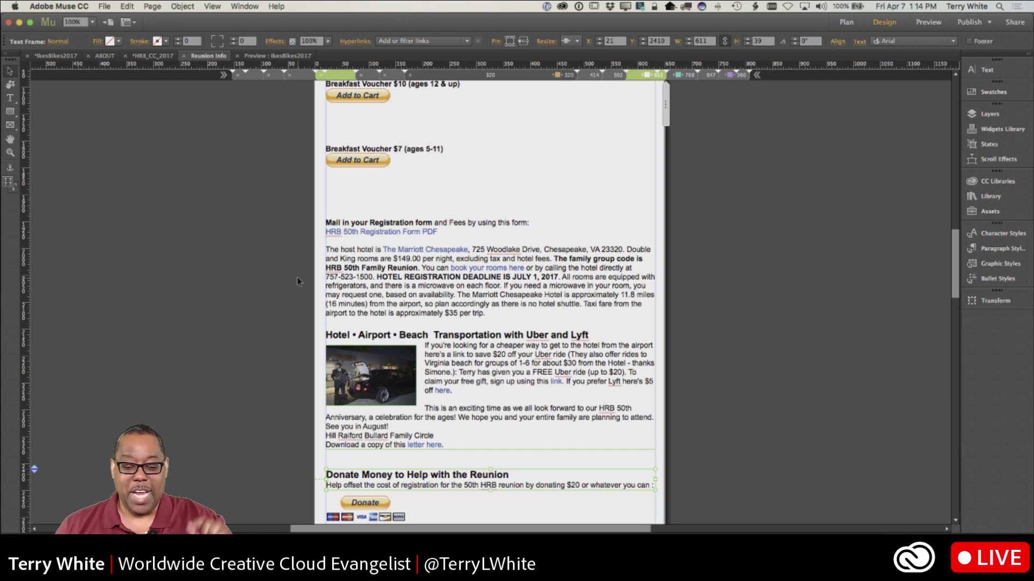
- At the 502 breakpoint, push the Donate Money frame and the content below it down, placing the frame at about Y 3071
click(617, 74)
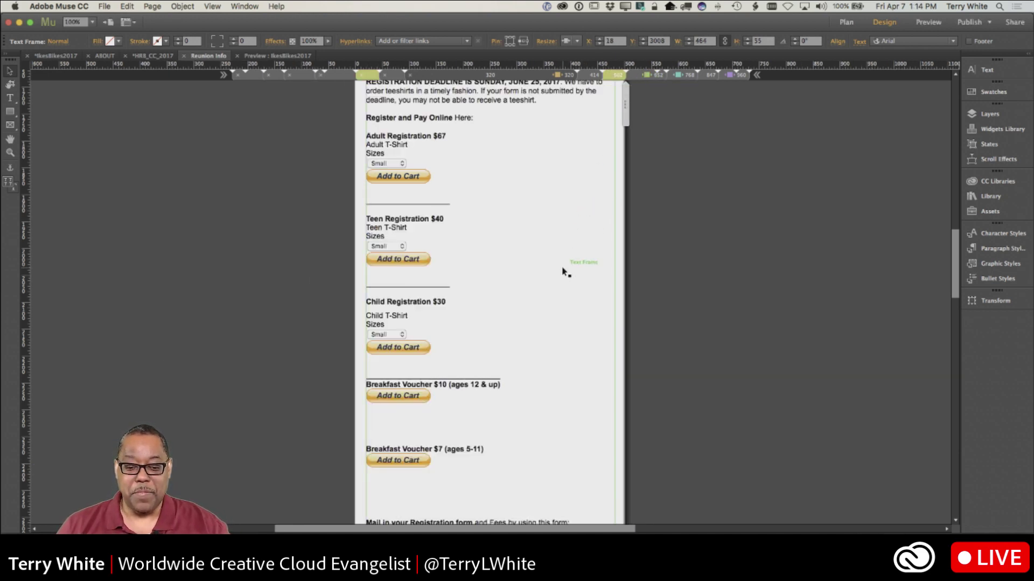
scroll(565, 272, down, 10)
scroll(564, 272, down, 5)
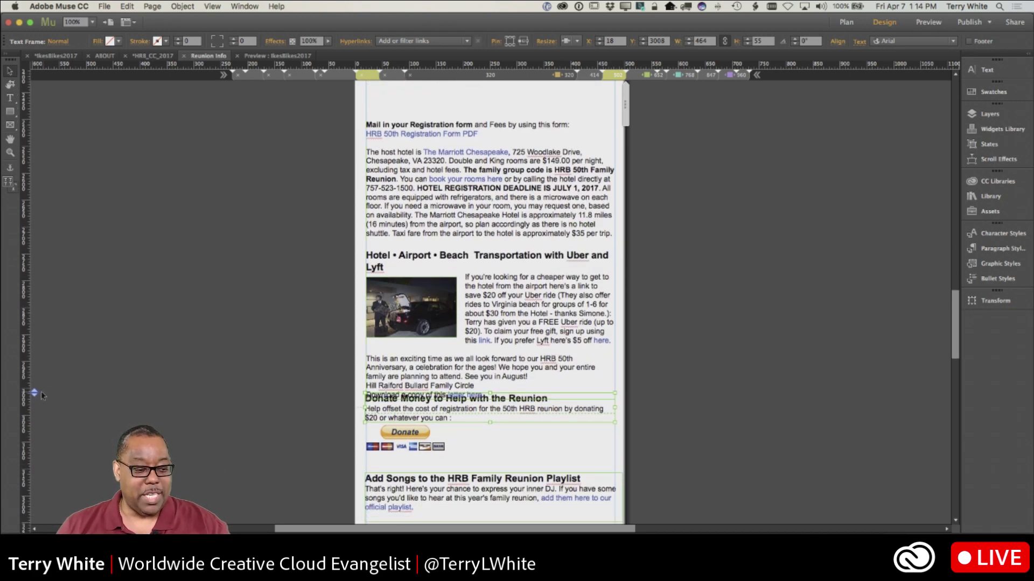
drag(34, 393, 34, 427)
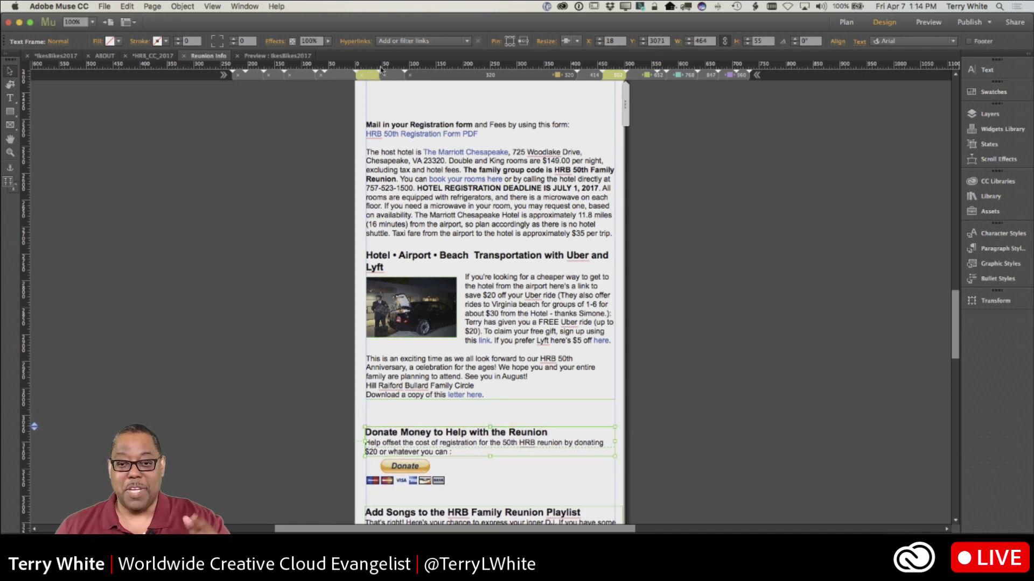
- At the 414 breakpoint, move the Donate Money frame and the content below it clear of the letter text, to about Y 3419
click(580, 73)
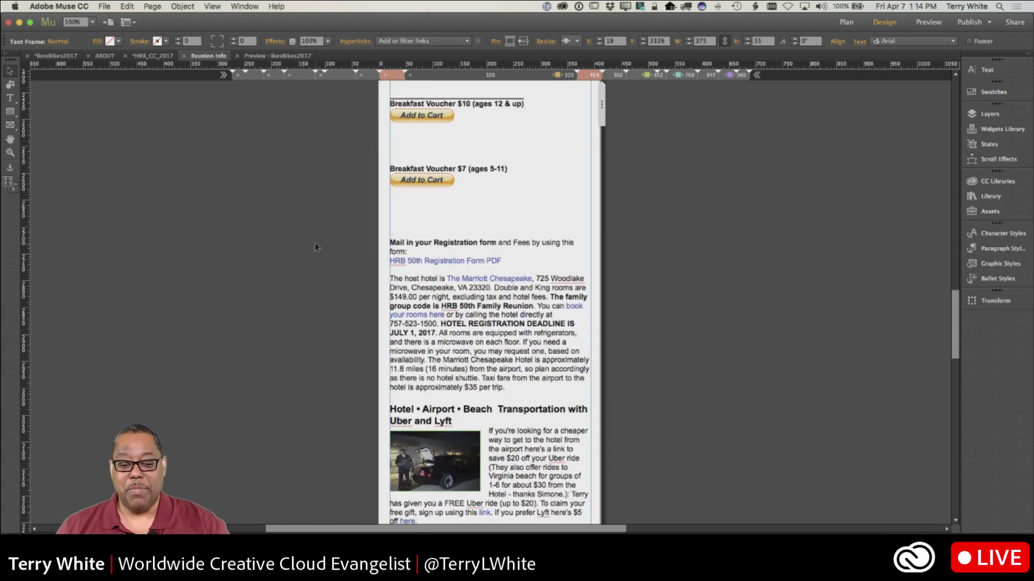
scroll(404, 312, down, 1)
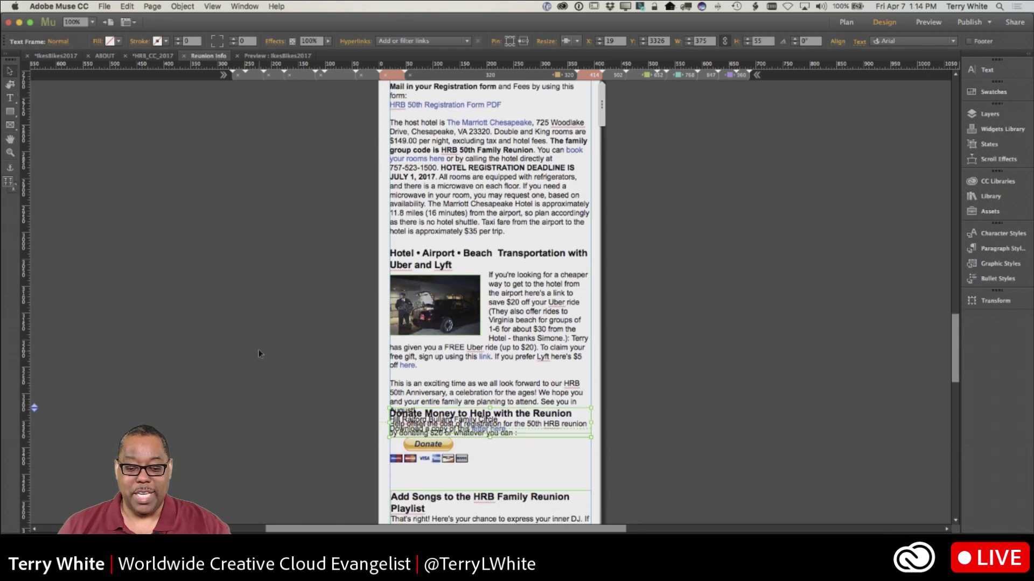
drag(34, 409, 34, 461)
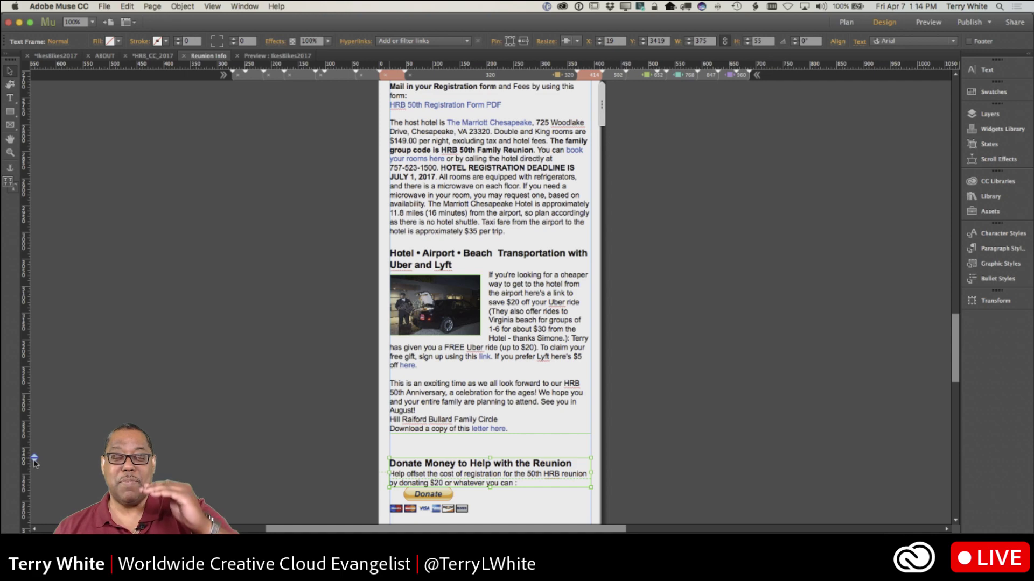
- At the 320 breakpoint, shift the Donate Money frame and everything beneath it down, placing the frame at about Y 3776
click(569, 74)
scroll(498, 351, down, 10)
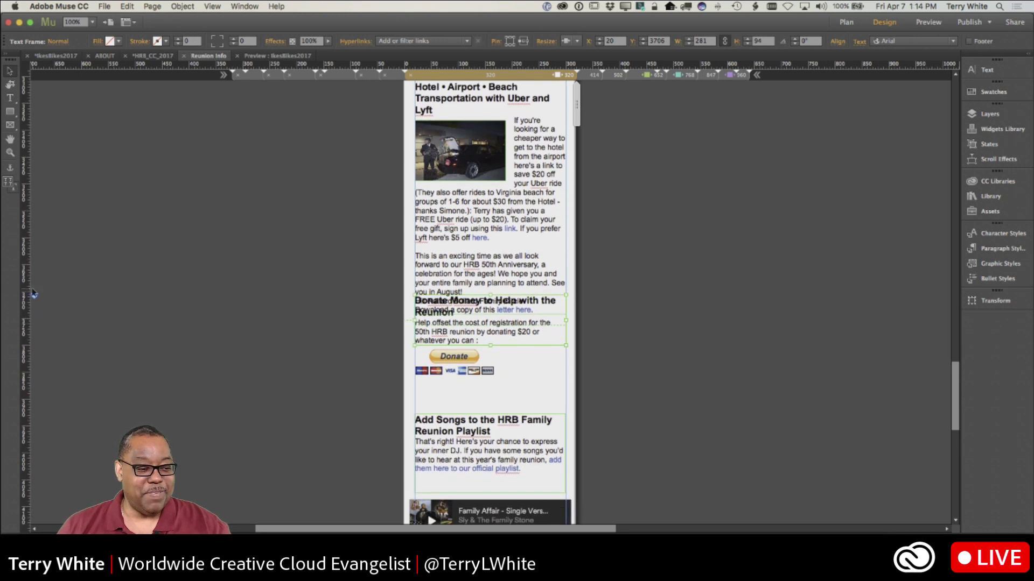
drag(34, 295, 33, 332)
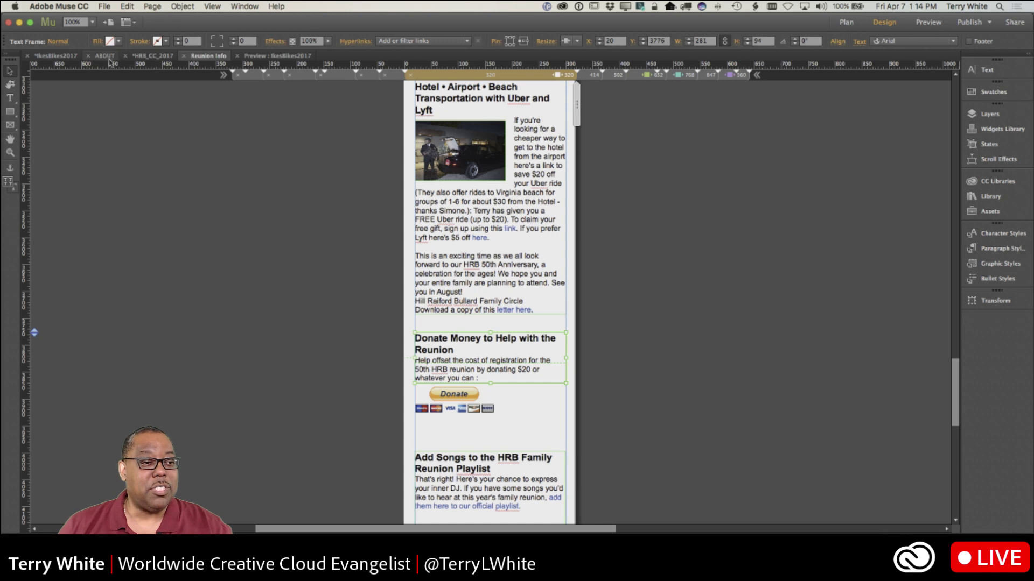
- Switch to the IkesBikes2017 site plan and open its A-Master page for editing
click(58, 56)
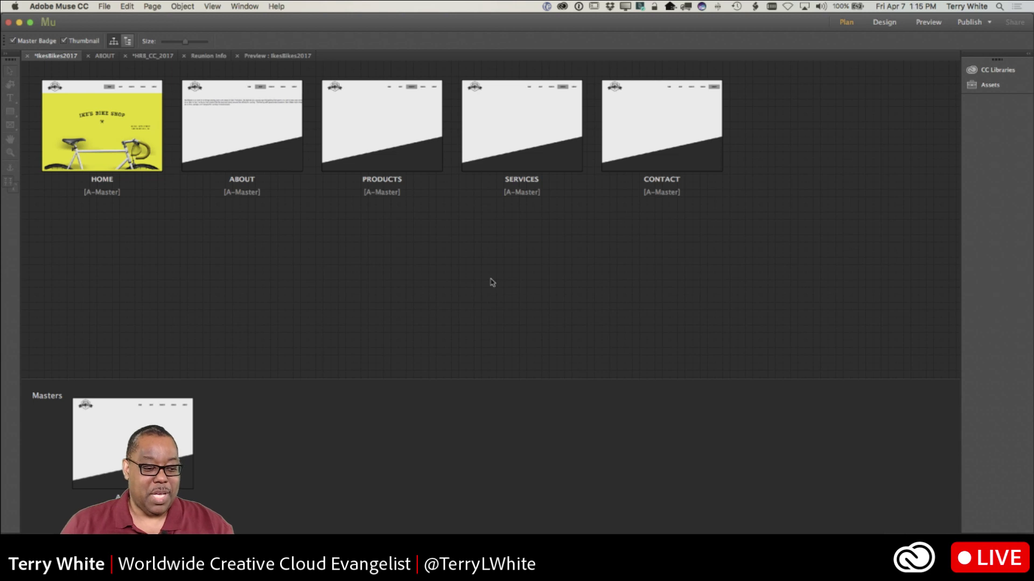
mouse_move(191, 412)
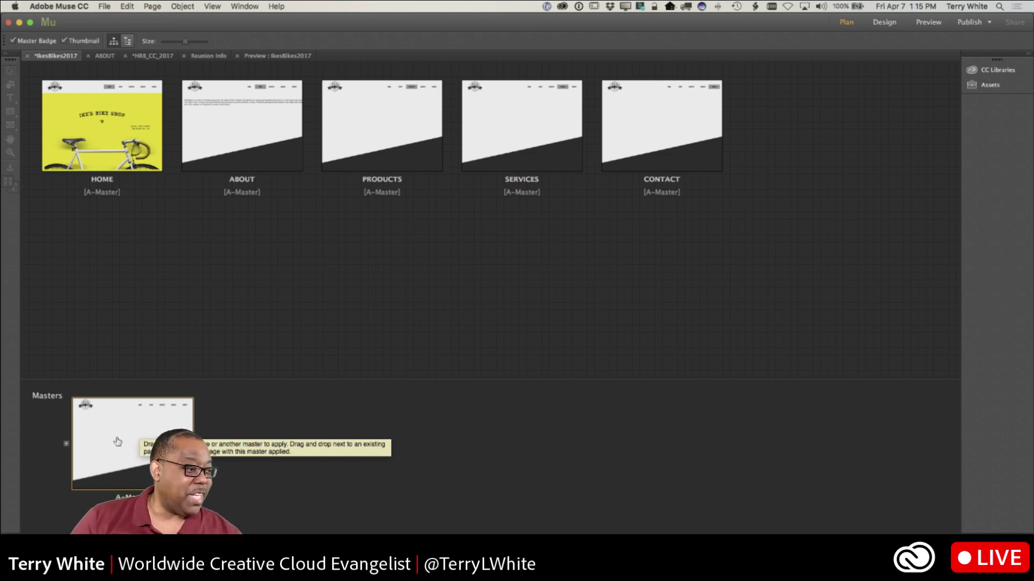
double_click(118, 441)
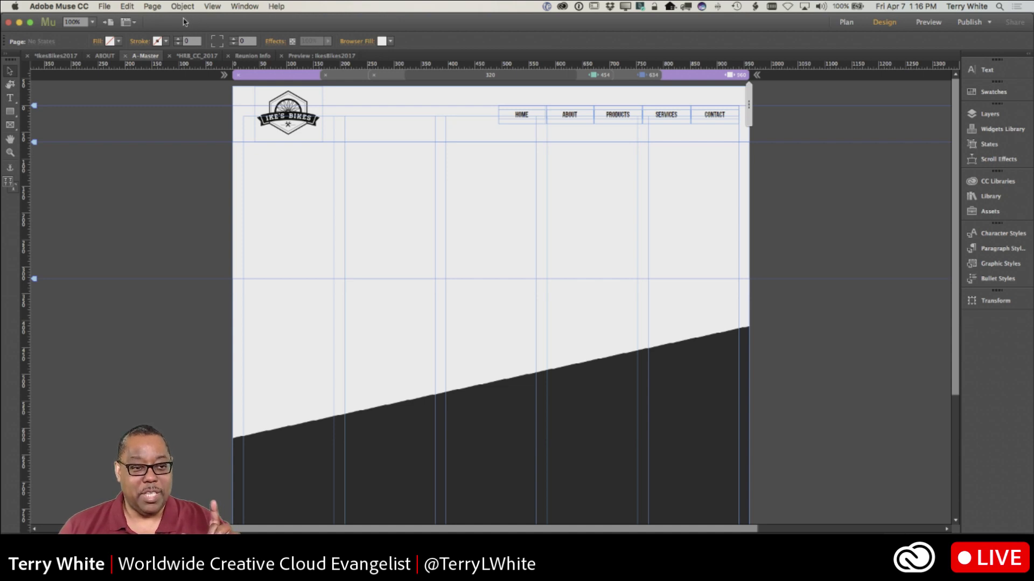
- In the A-Master page properties, set the page title prefix to "Ike's Bikes | " in the metadata
click(152, 6)
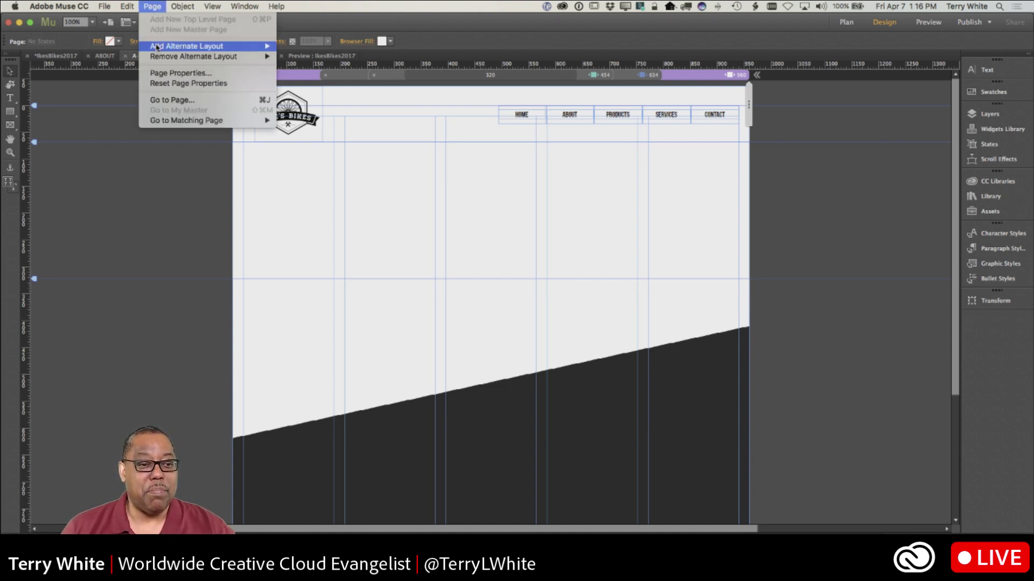
click(162, 74)
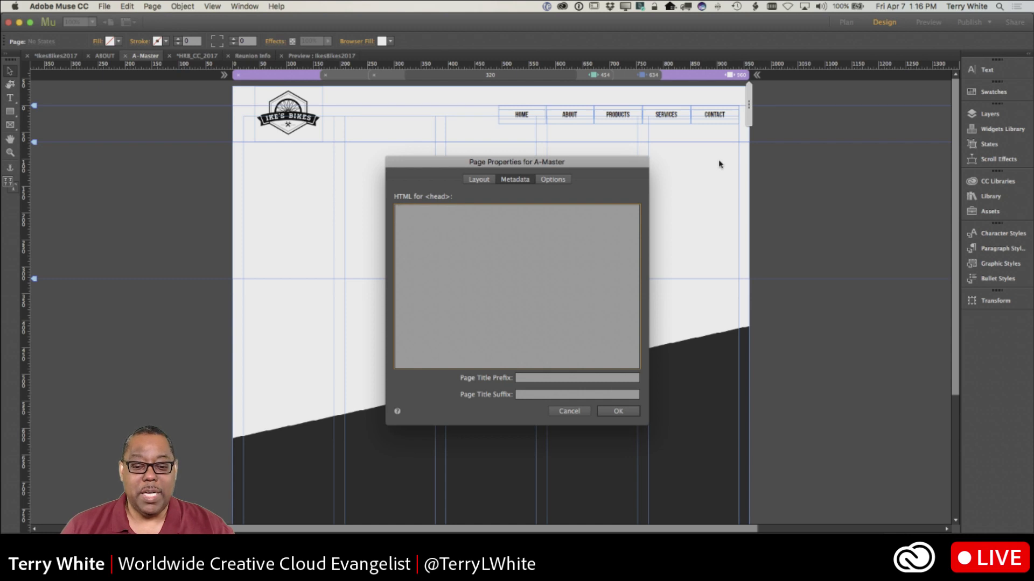
click(479, 182)
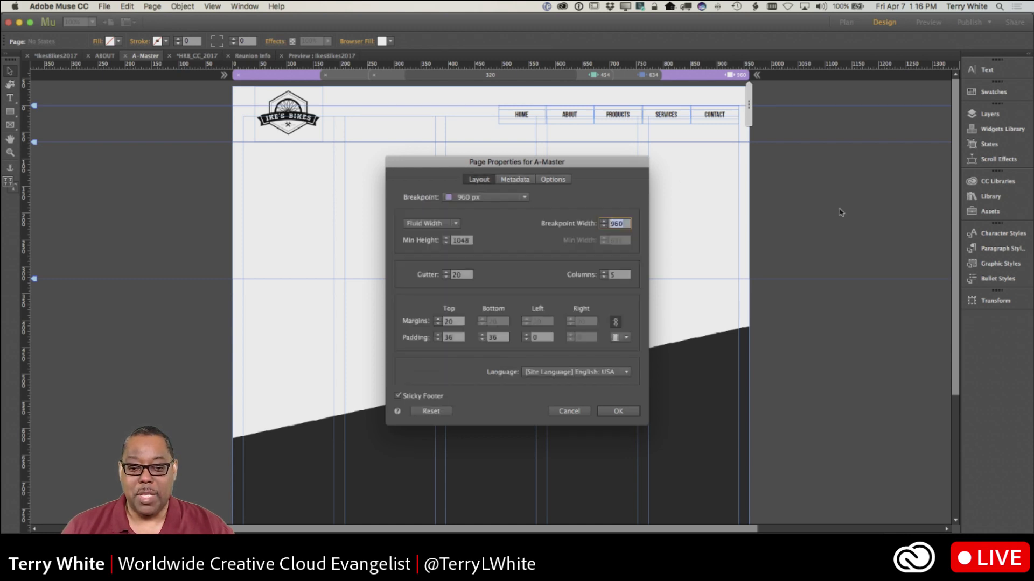
click(516, 181)
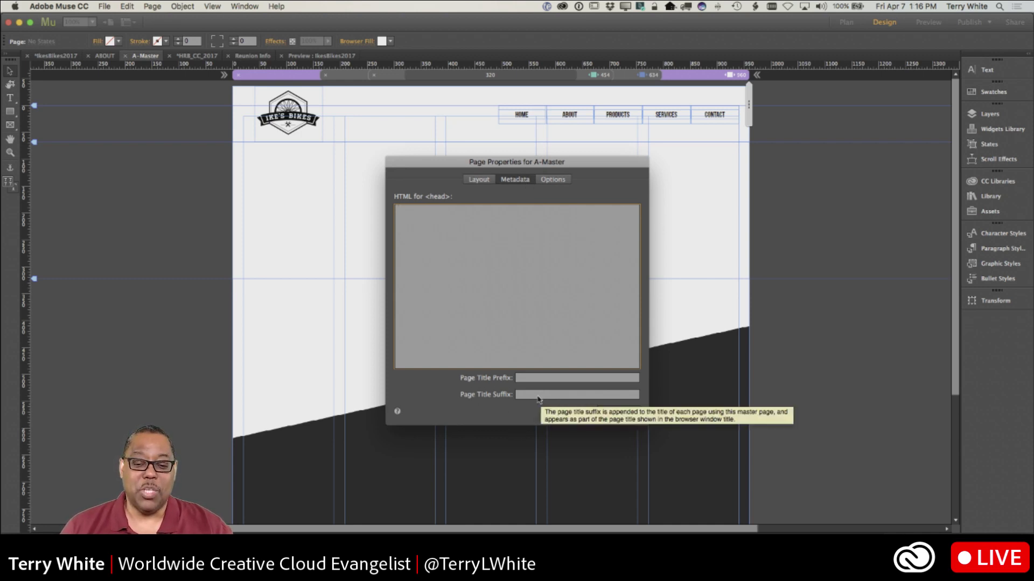
click(529, 380)
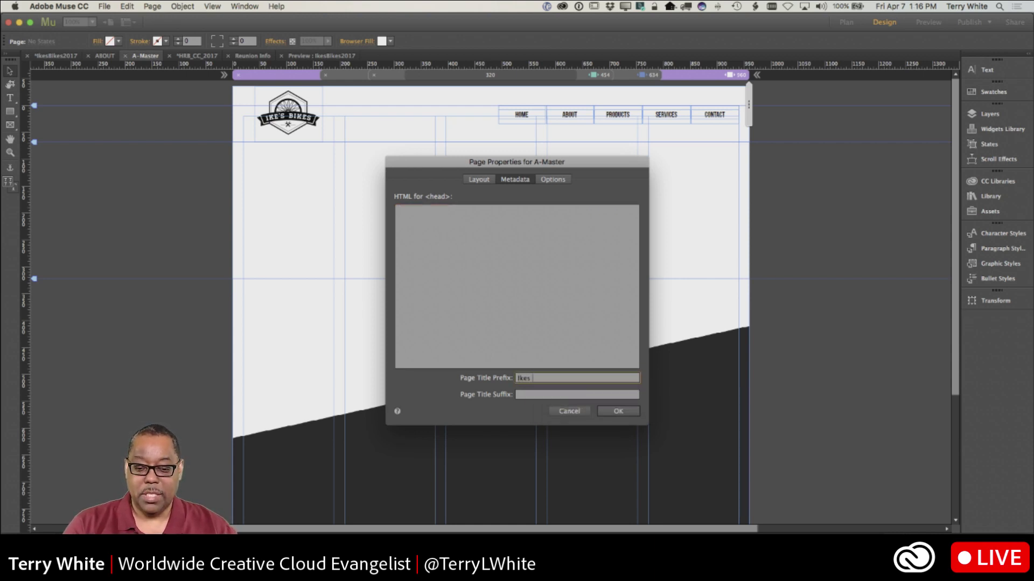
text(ikes |)
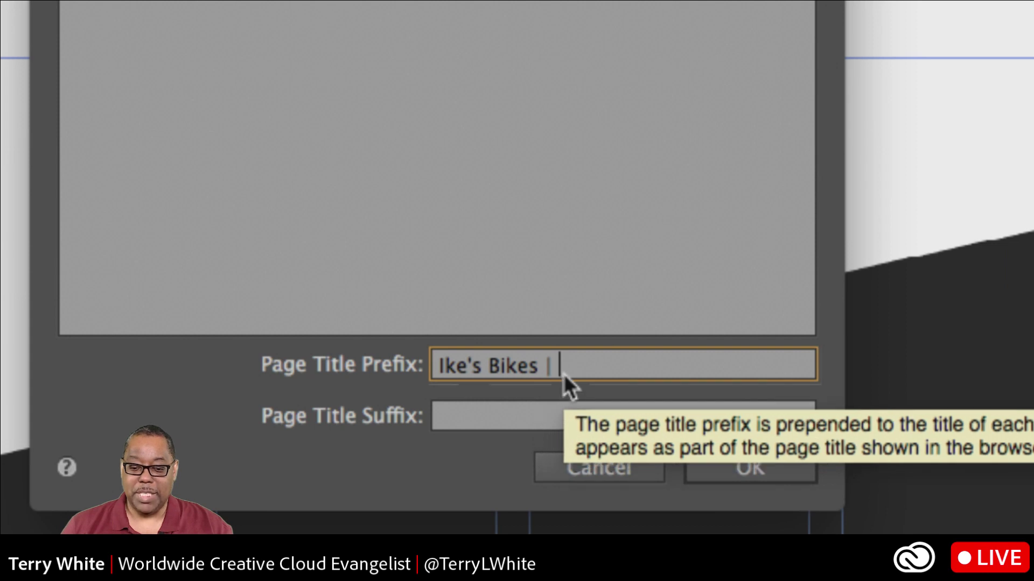
click(722, 473)
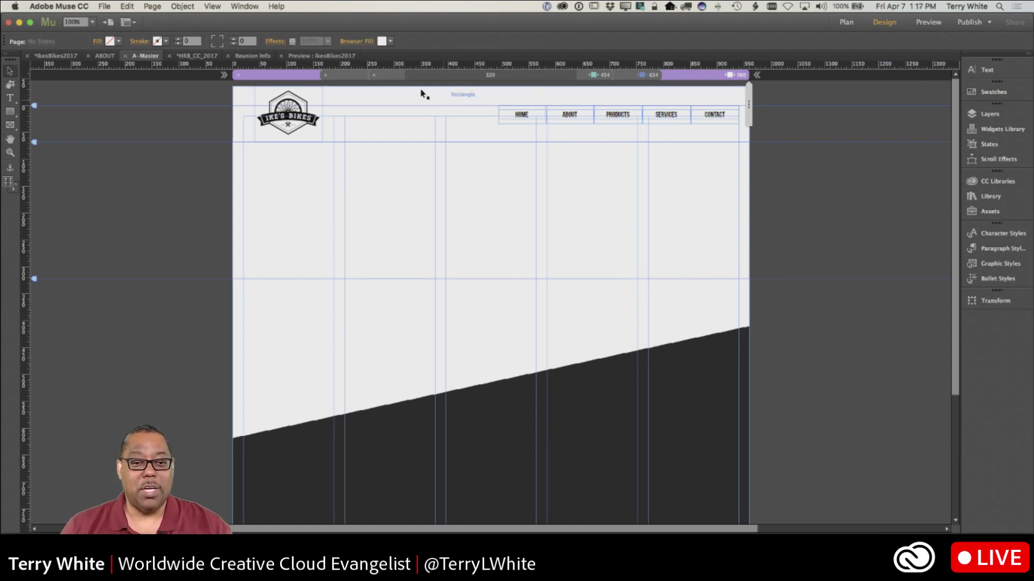
- Look over the pages in the IkesBikes2017 site plan and go back to the ABOUT page's design
click(56, 56)
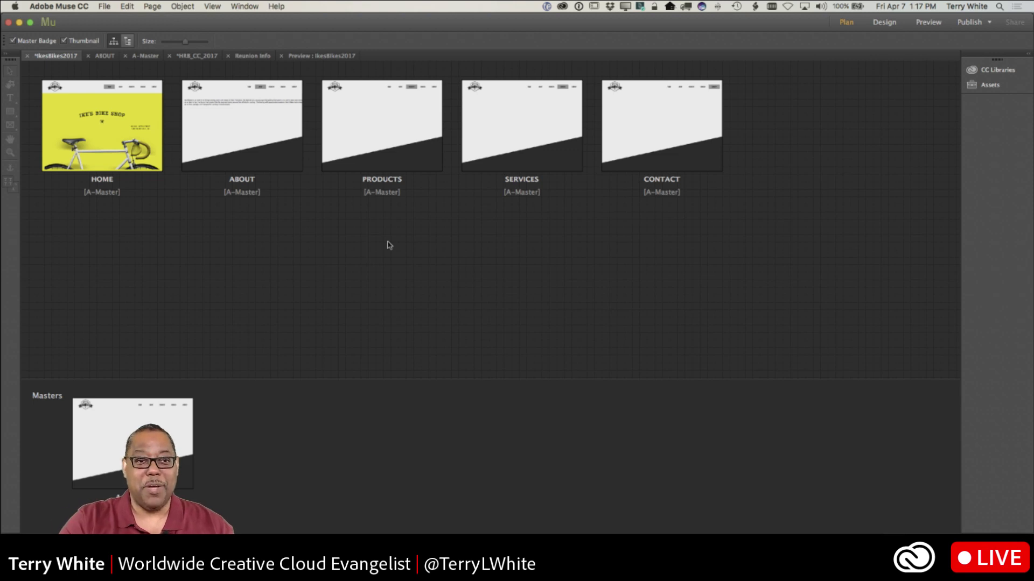
mouse_move(399, 182)
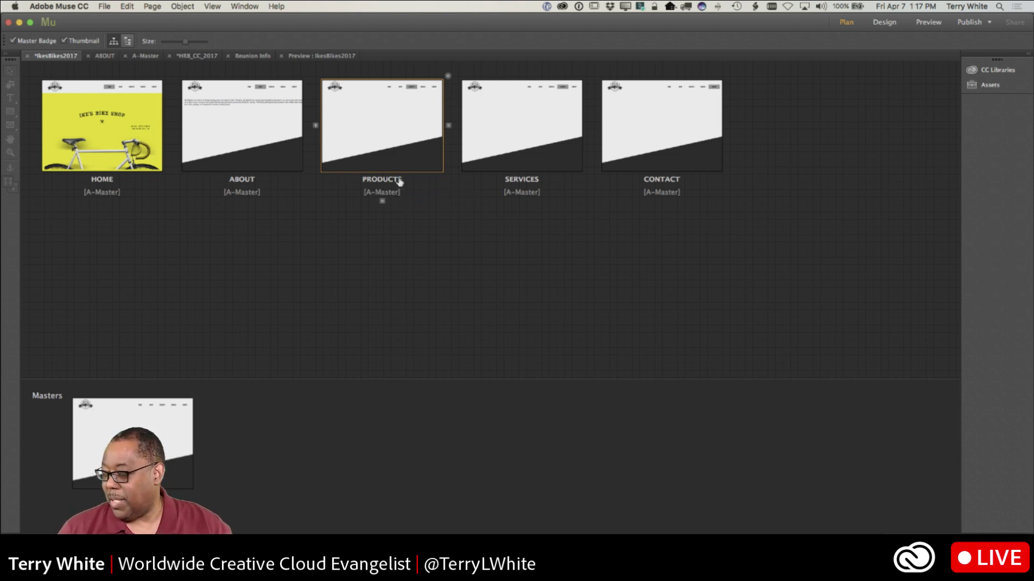
click(105, 56)
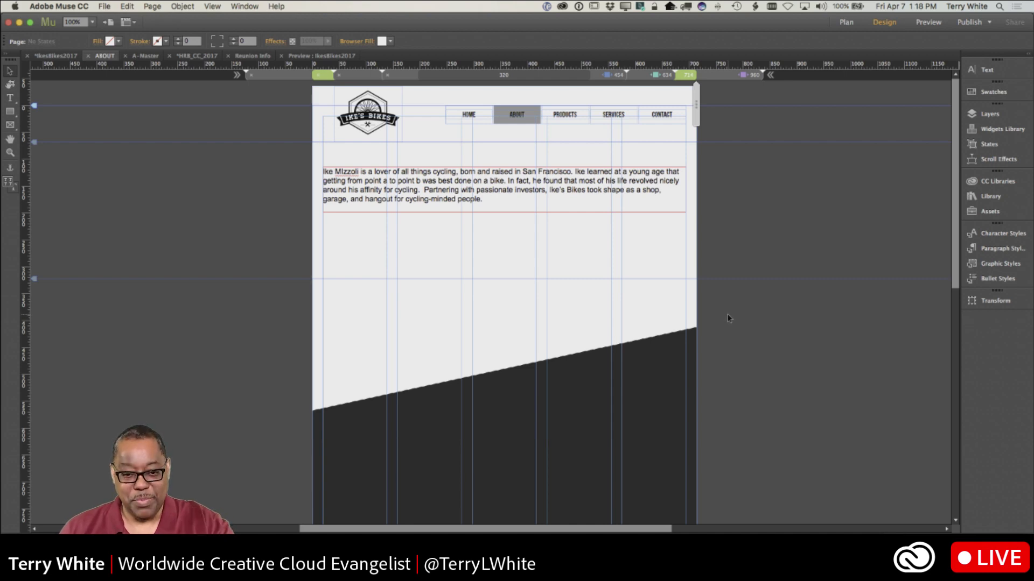
- Place facebook.psd as a Photoshop button with Composite normal and Over rollover states below the ABOUT text, at about X 169, Y 229
click(106, 6)
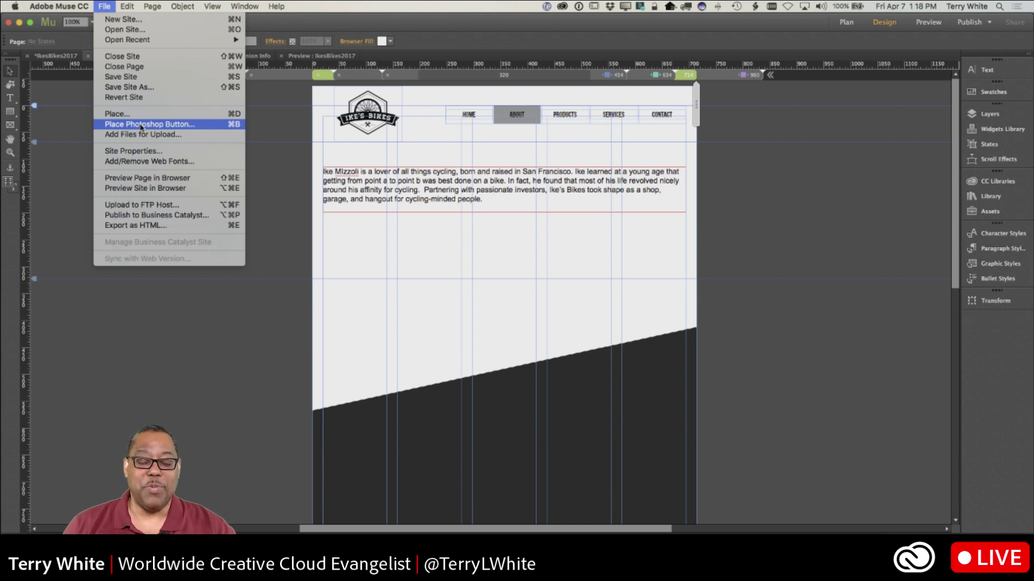
click(142, 125)
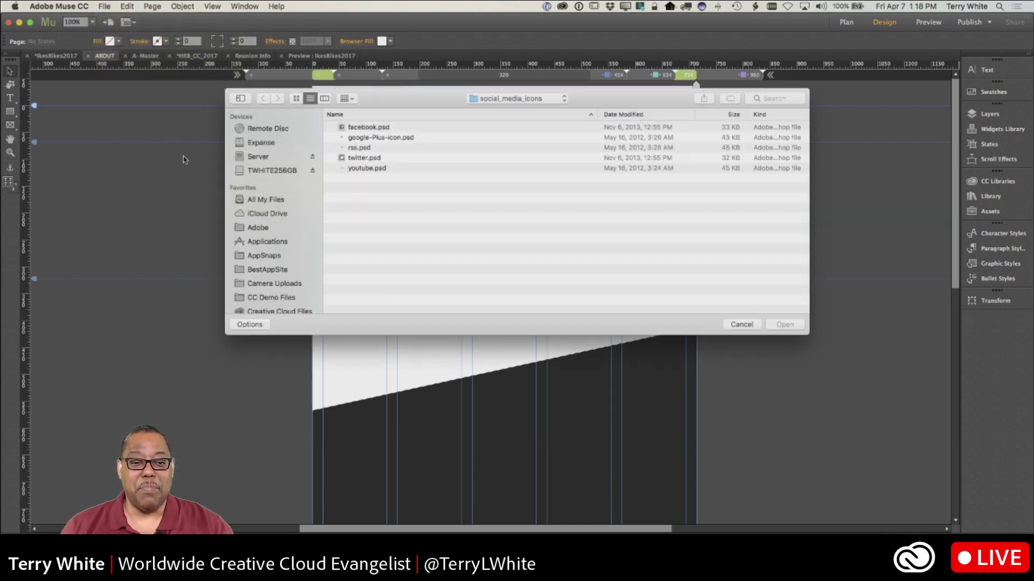
click(373, 128)
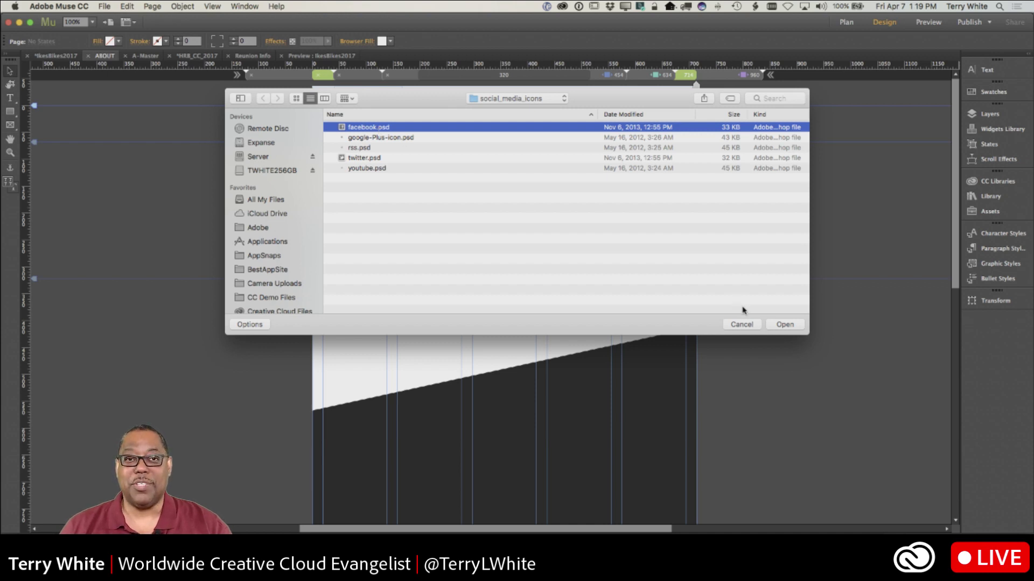
click(780, 325)
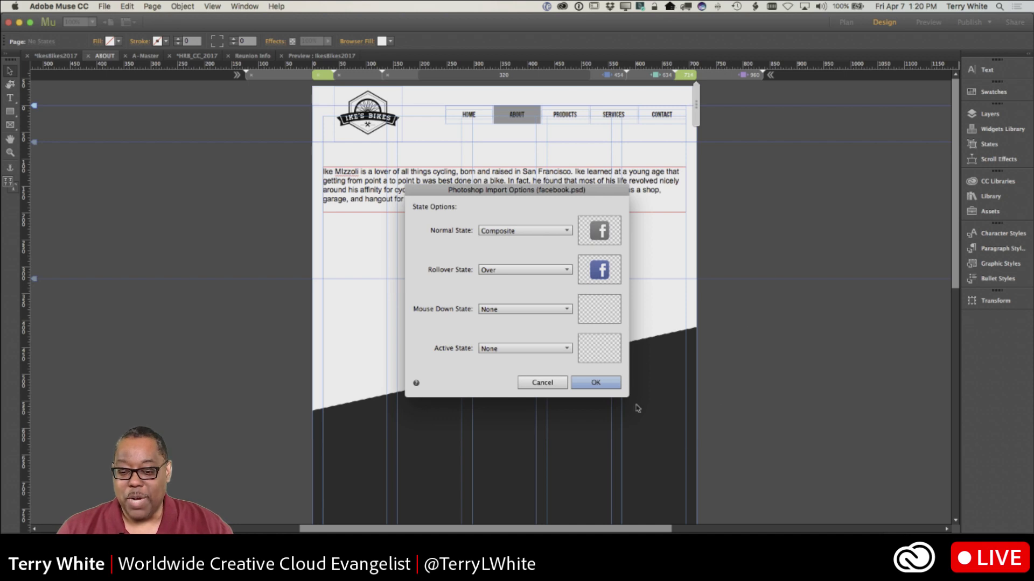
click(589, 384)
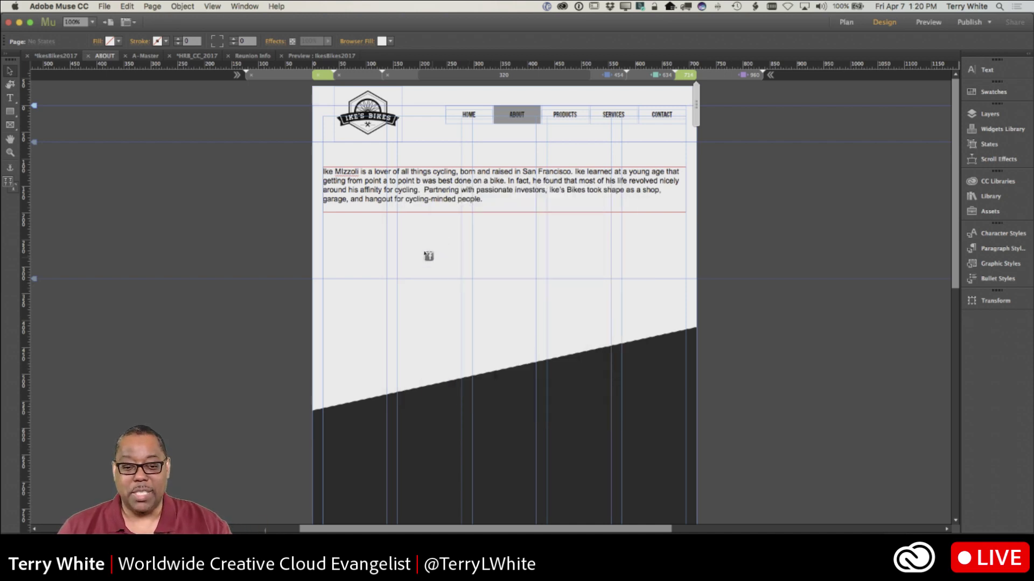
click(408, 234)
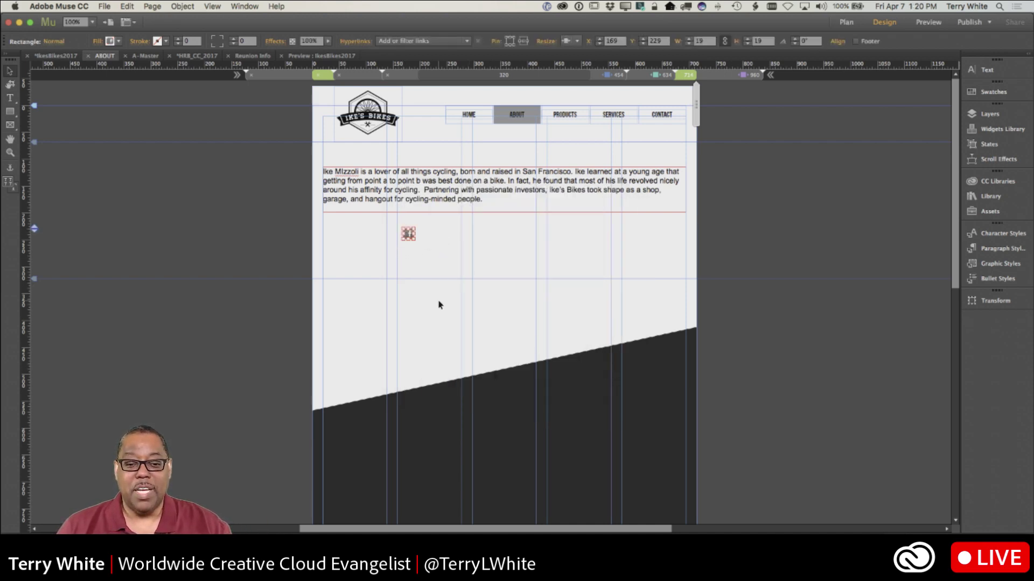
click(442, 271)
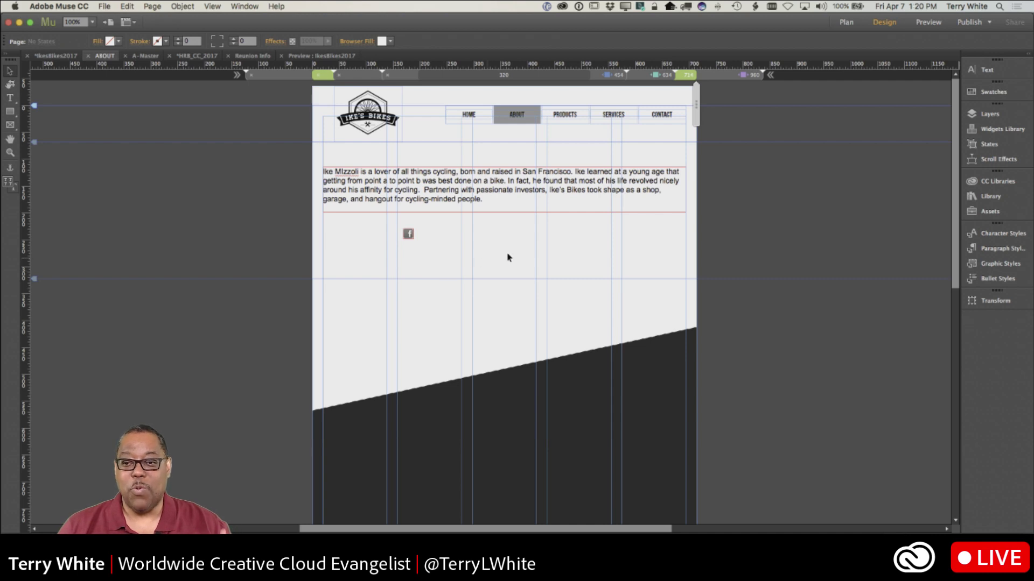
- Preview the ABOUT page with the Facebook button and return to its design
click(930, 23)
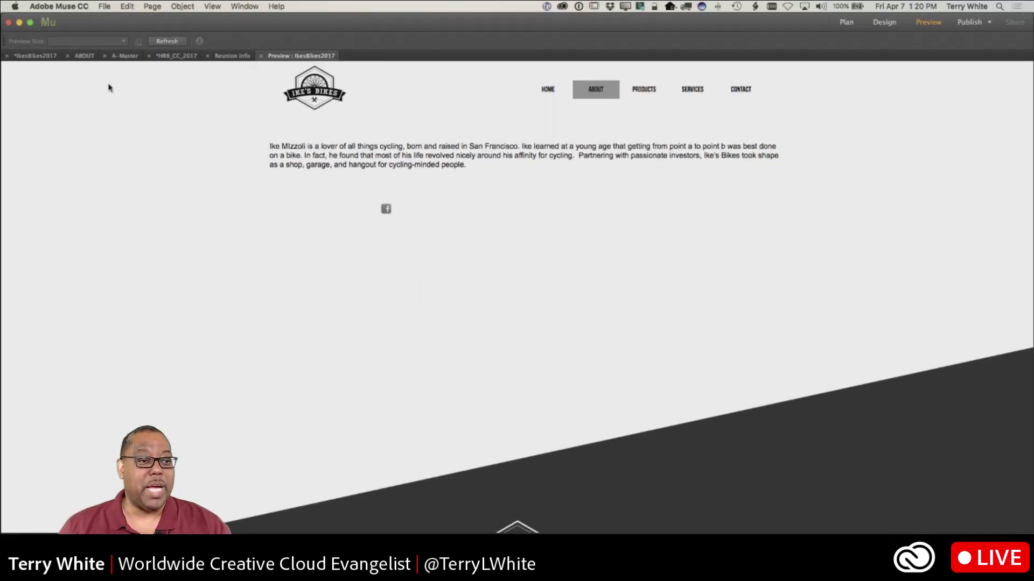
click(85, 57)
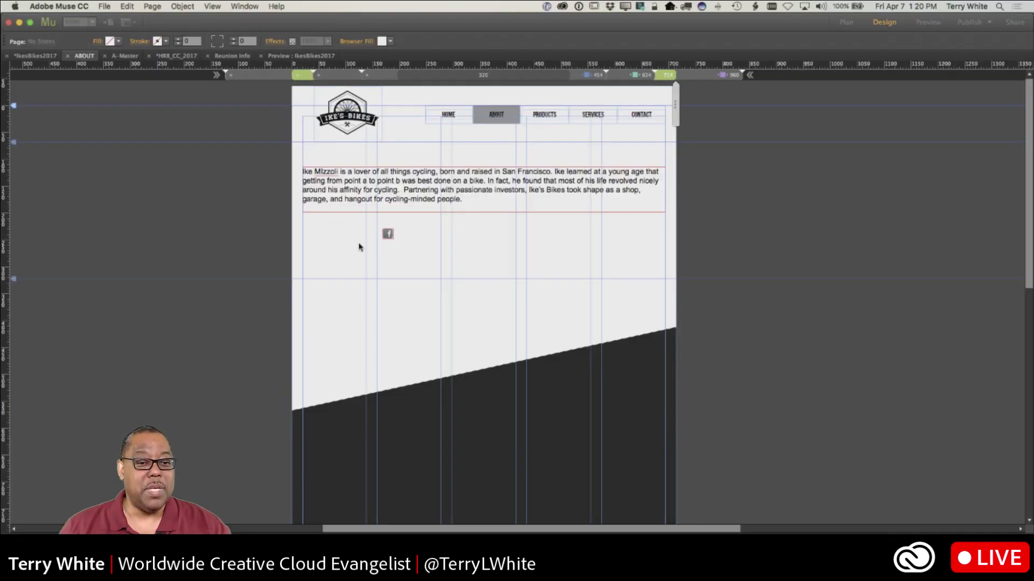
click(406, 233)
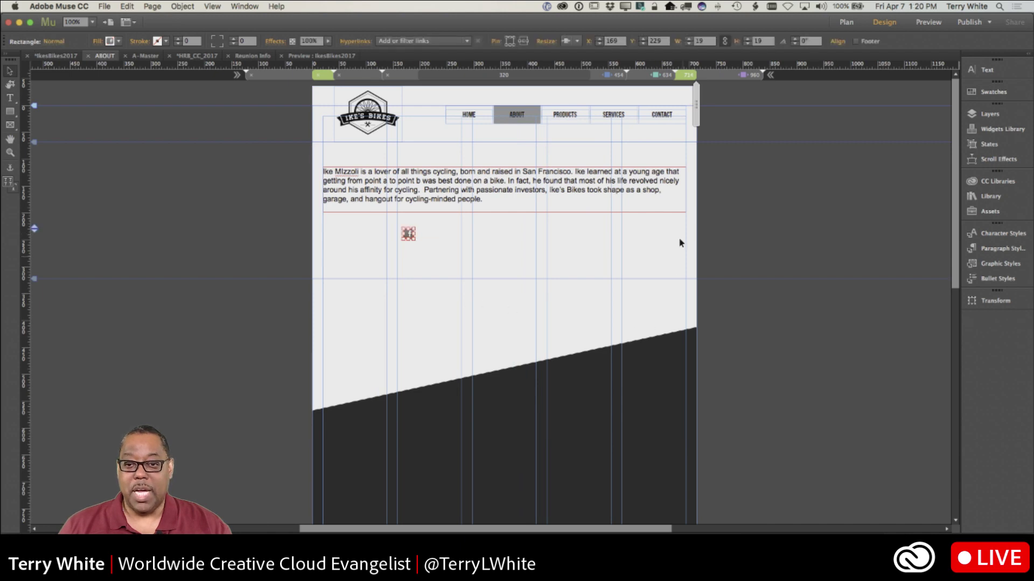
click(420, 42)
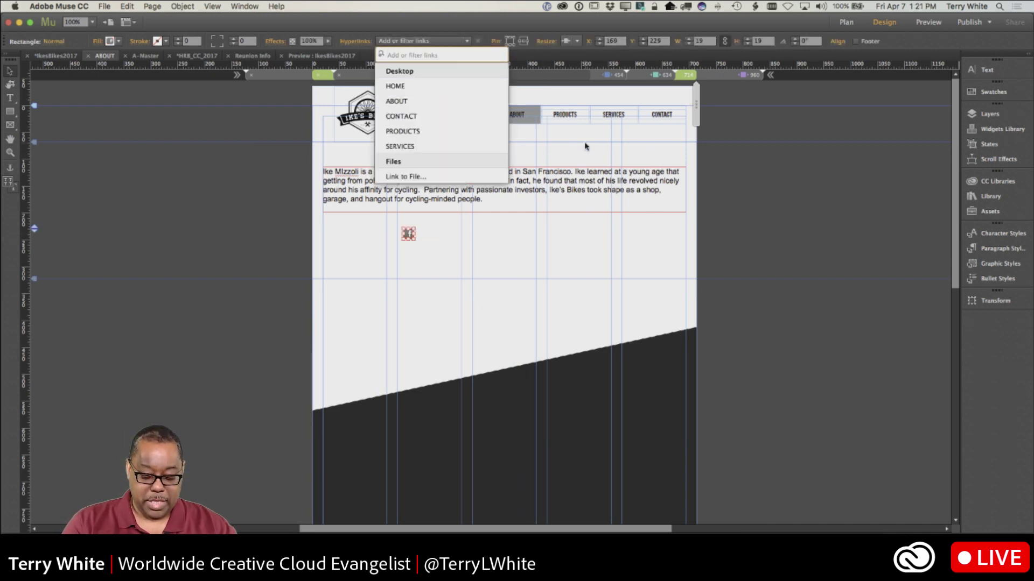
text(http://)
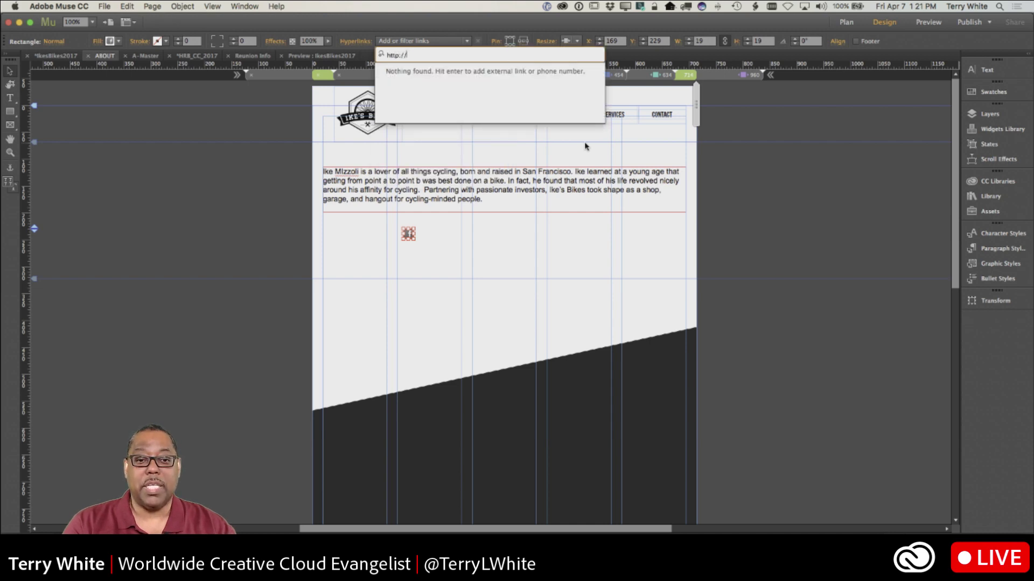
text(face)
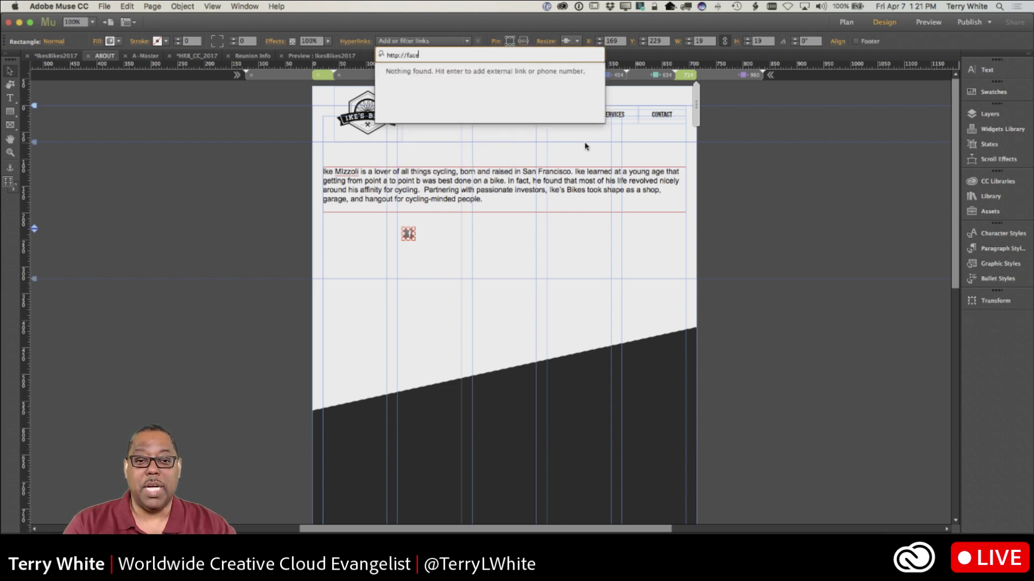
text(book.com/te)
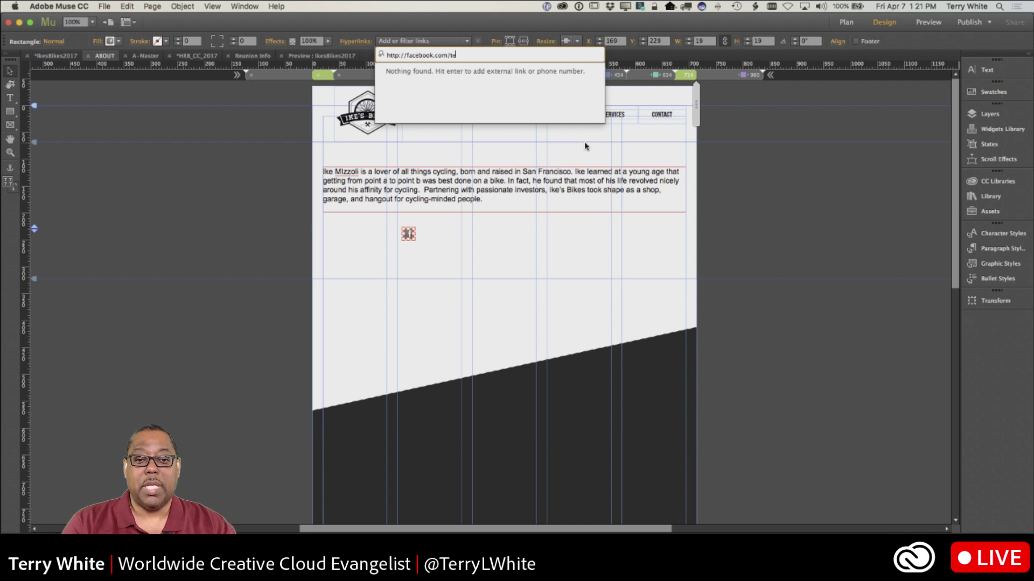
text(rrywhitefans)
key(Return)
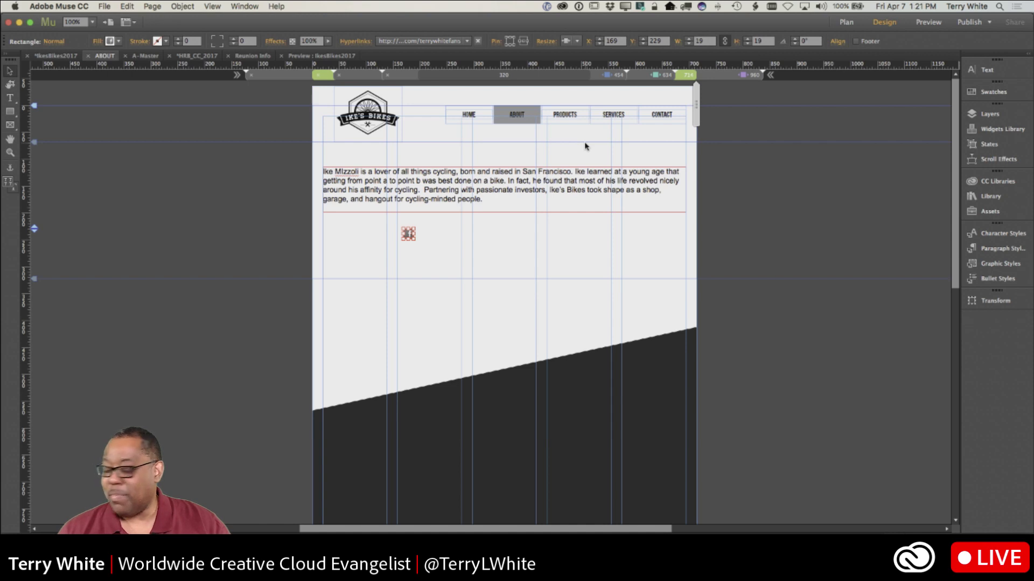
- Move the Facebook button down to the page's left margin, at about X 24, Y 621, and deselect it
click(426, 251)
drag(409, 237, 332, 450)
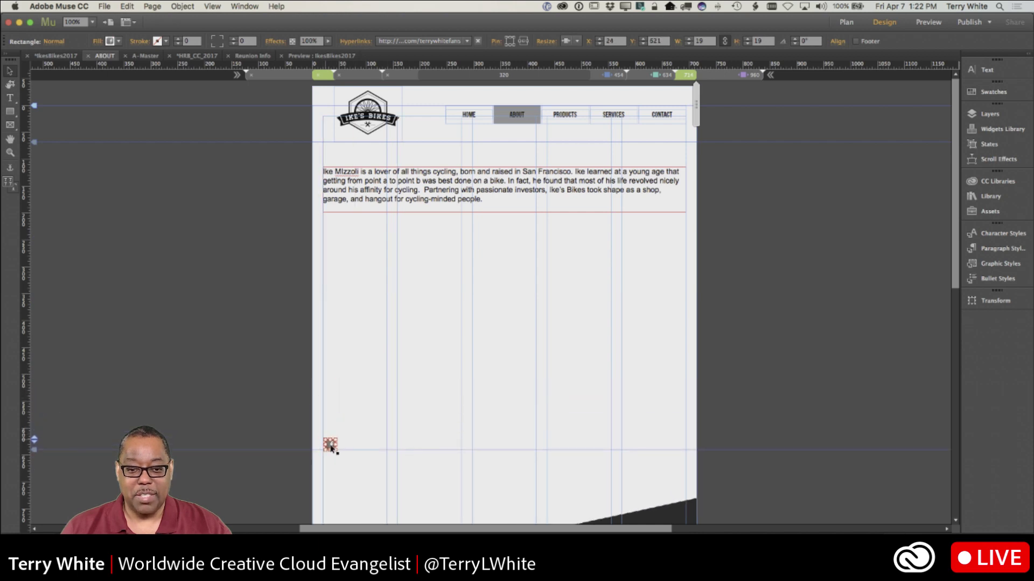
click(516, 361)
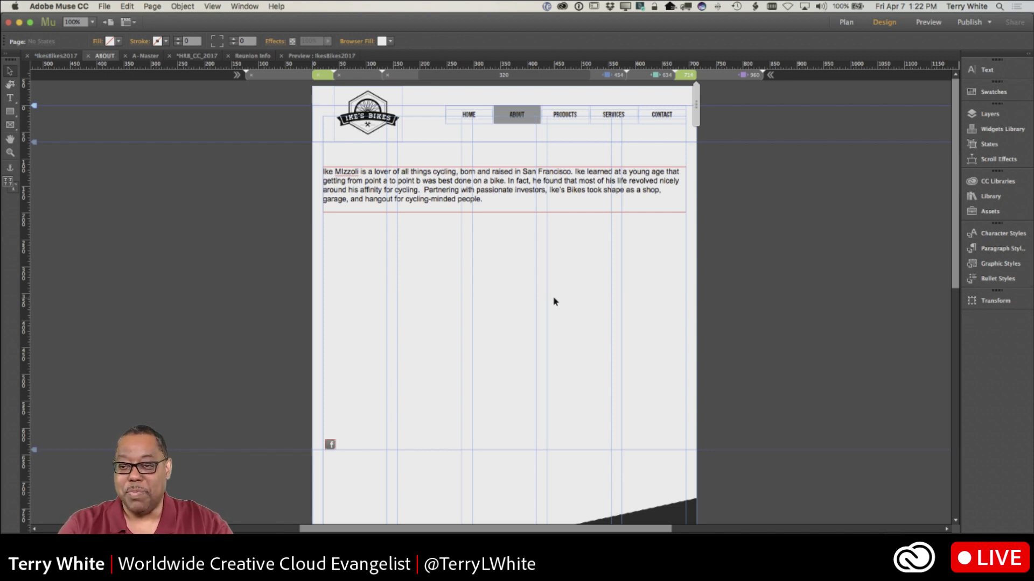
- Switch to Google Chrome and open the Adobe Color CC colour wheel page in a new tab
key(super+Tab)
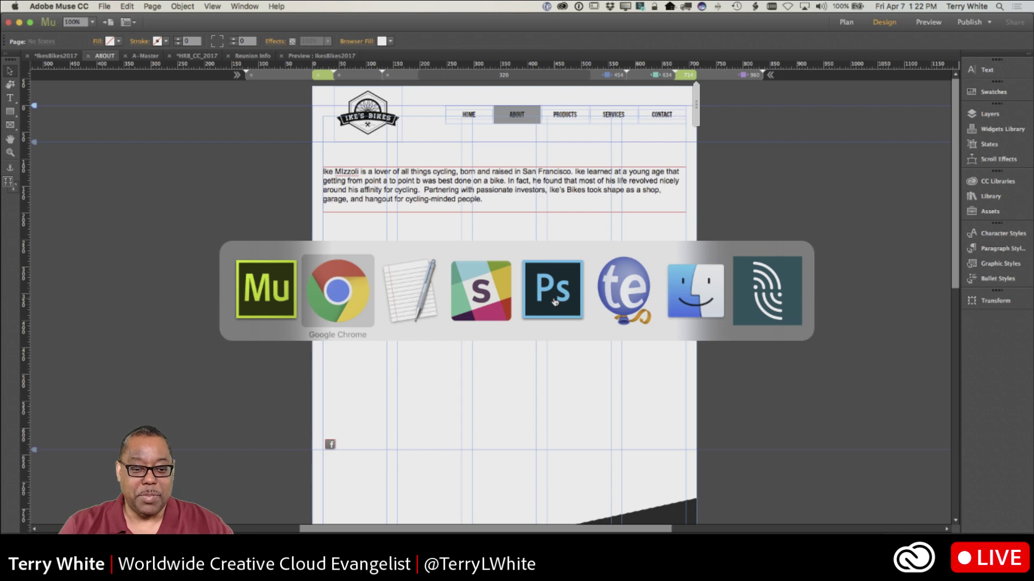
key(super+t)
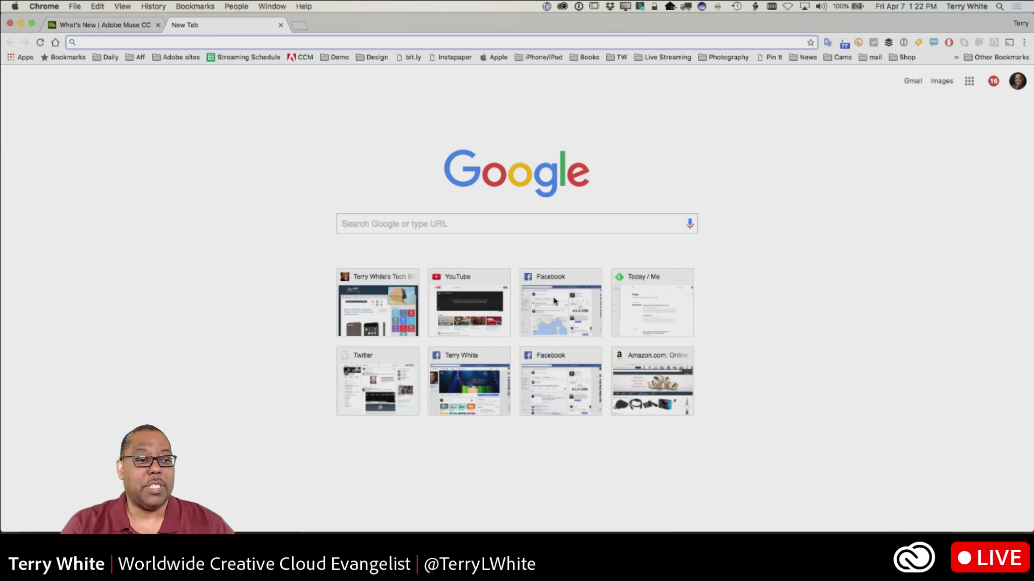
text(colo)
key(Return)
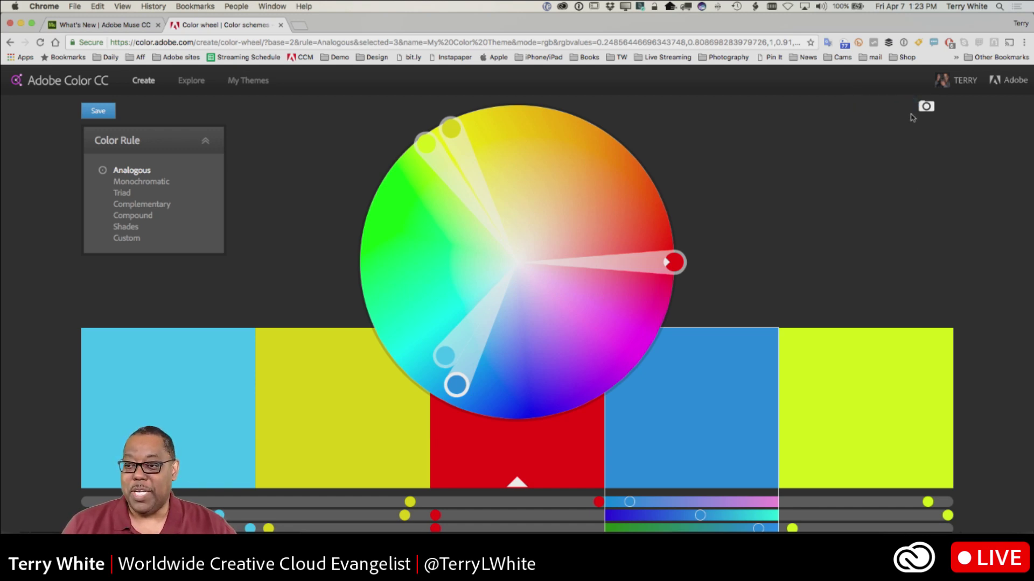
- Start creating a colour theme from an image and go to the Pictures folder in the file chooser
click(926, 106)
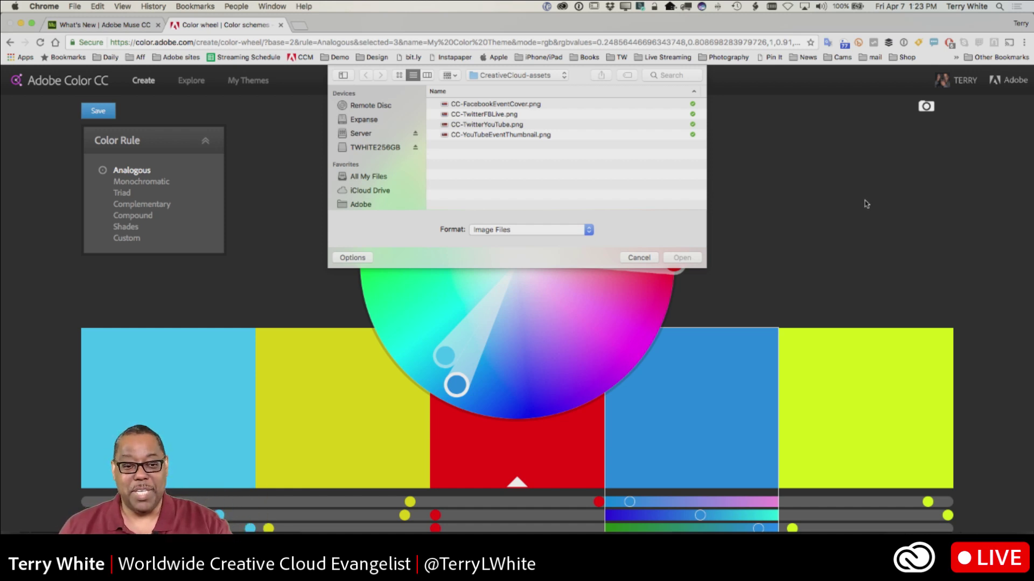
scroll(392, 188, down, 5)
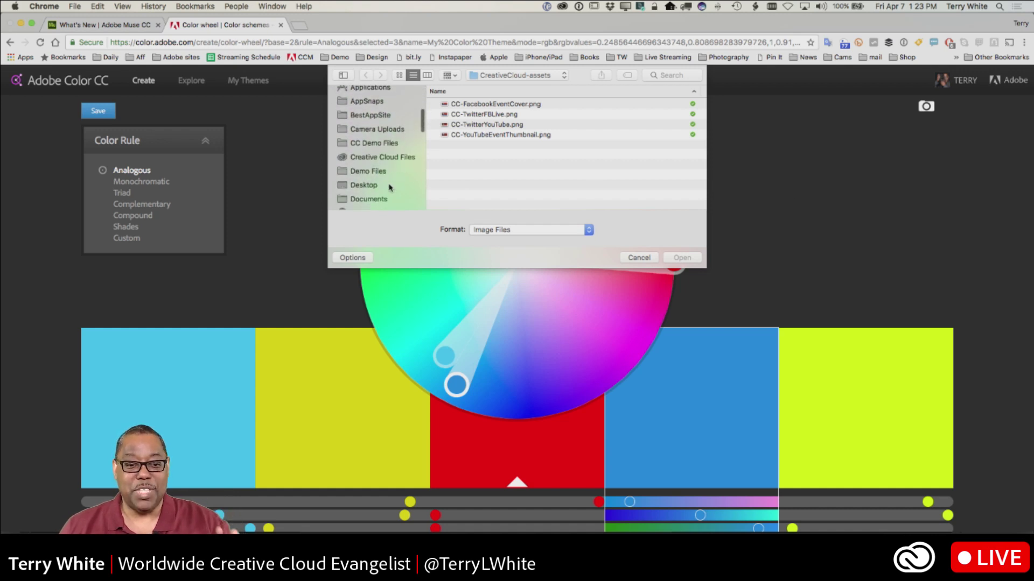
scroll(390, 187, down, 3)
scroll(390, 188, down, 1)
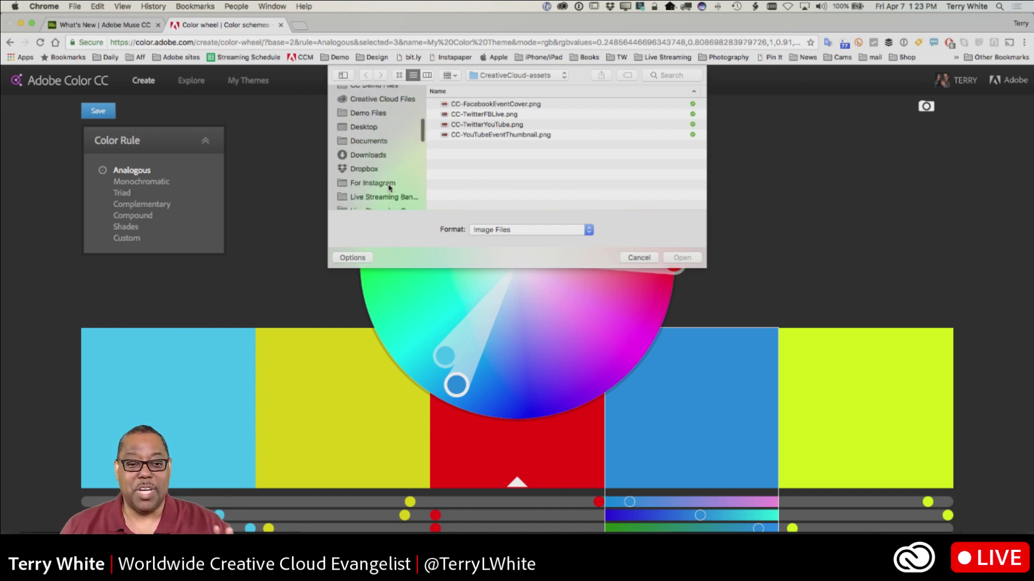
scroll(389, 188, up, 2)
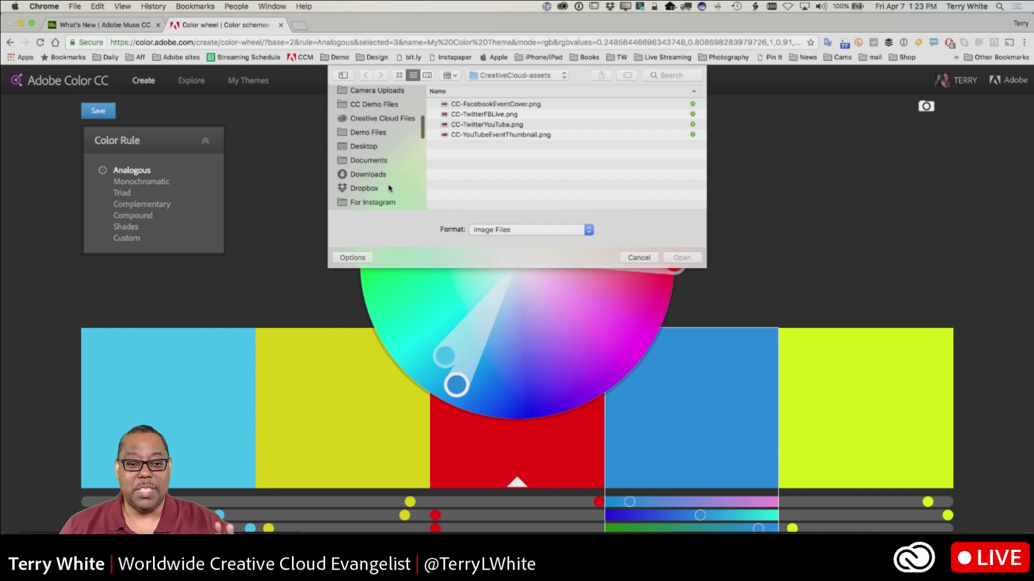
scroll(390, 188, down, 3)
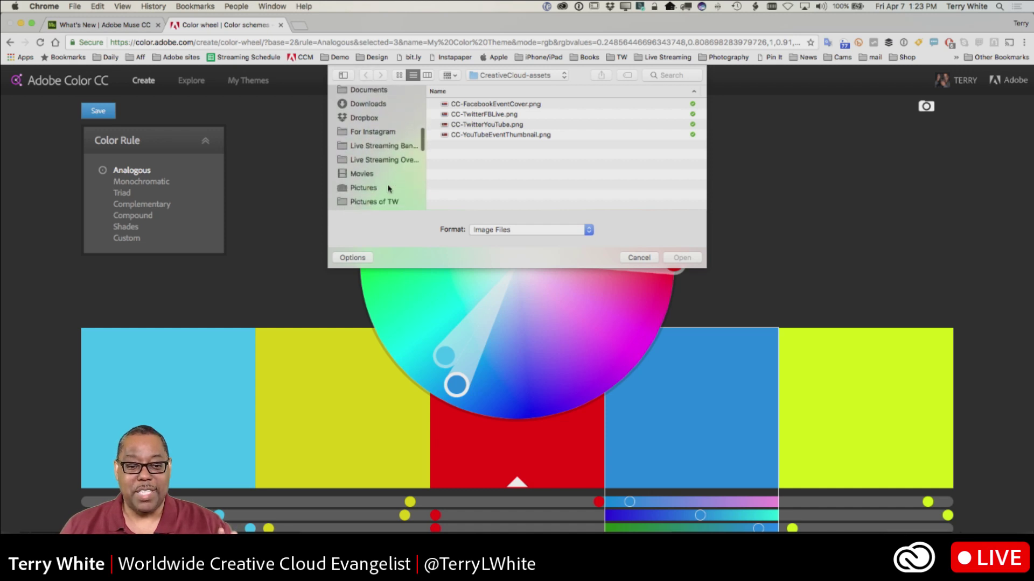
click(388, 188)
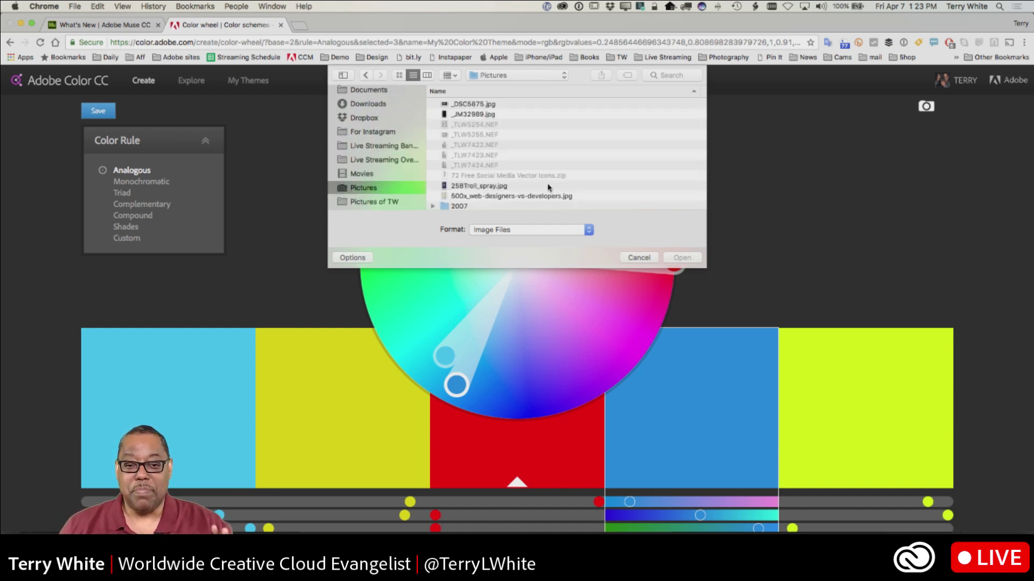
- Look through the files and folders in the Pictures folder for a suitable photo
scroll(548, 187, down, 10)
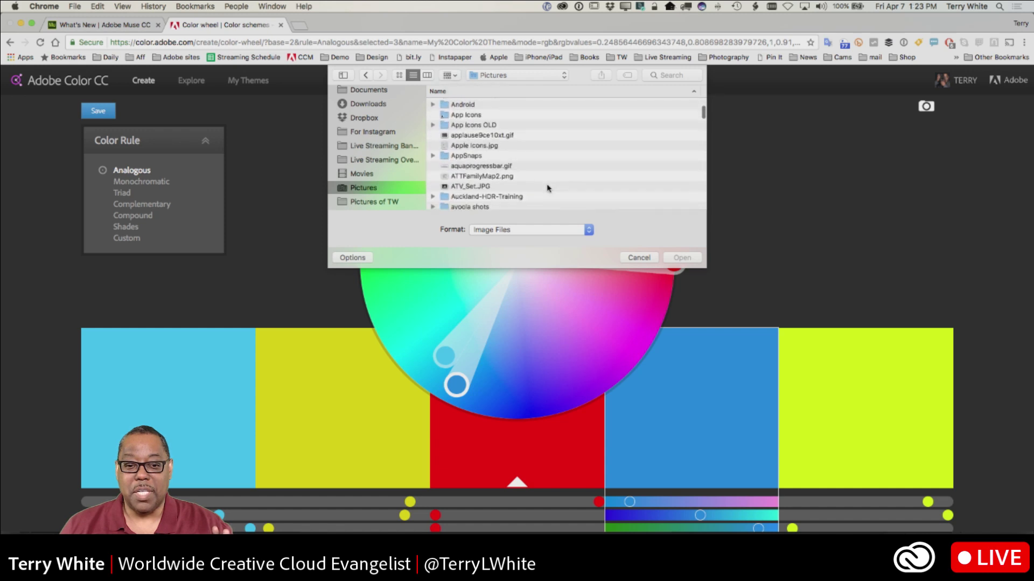
scroll(548, 188, down, 10)
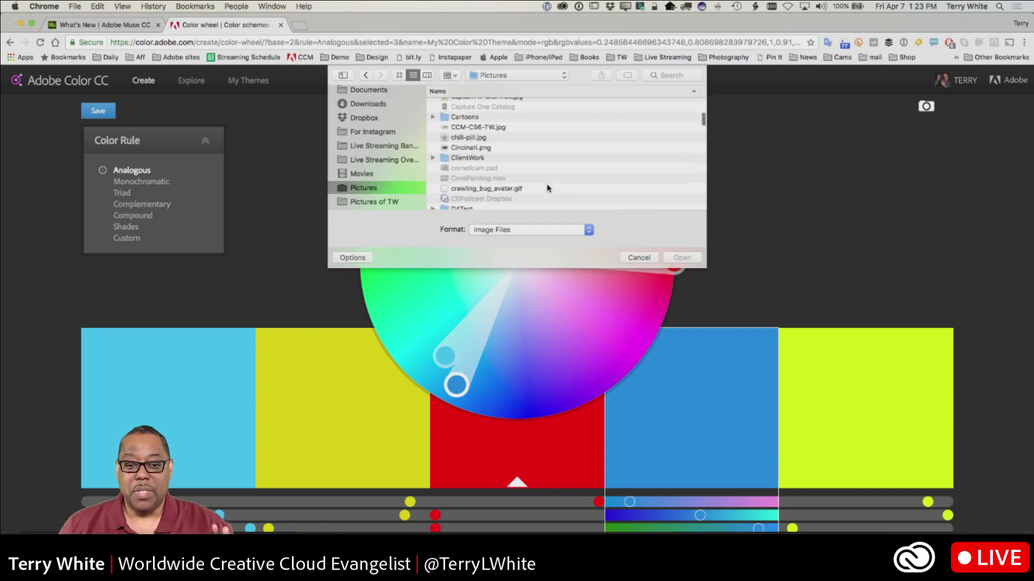
scroll(548, 188, down, 10)
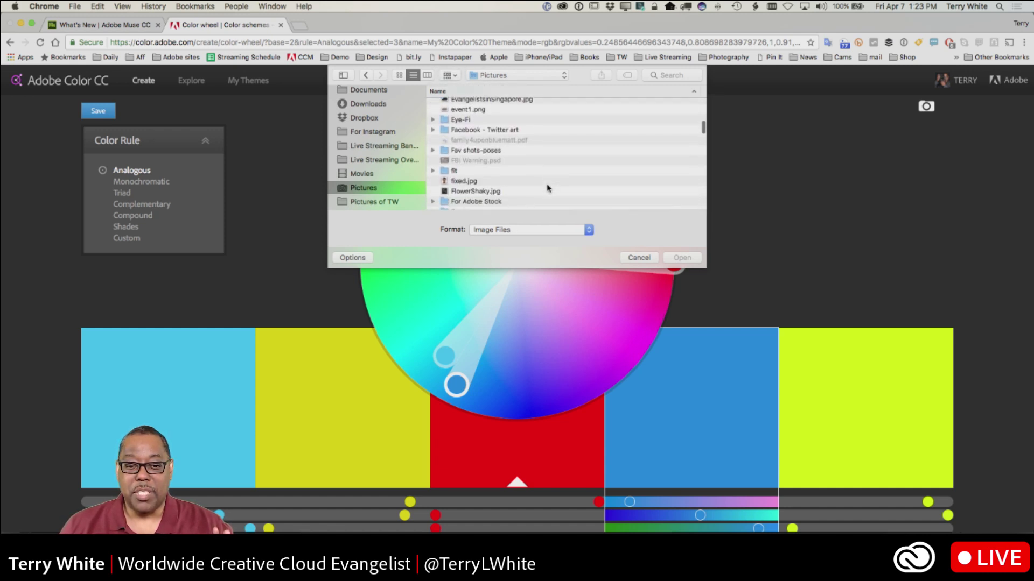
scroll(548, 188, down, 10)
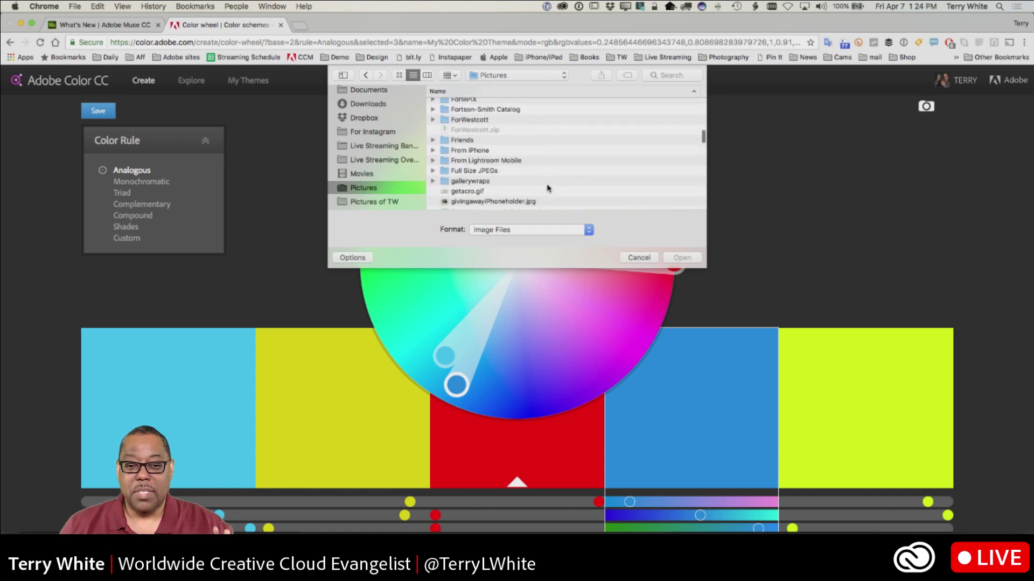
scroll(548, 188, down, 10)
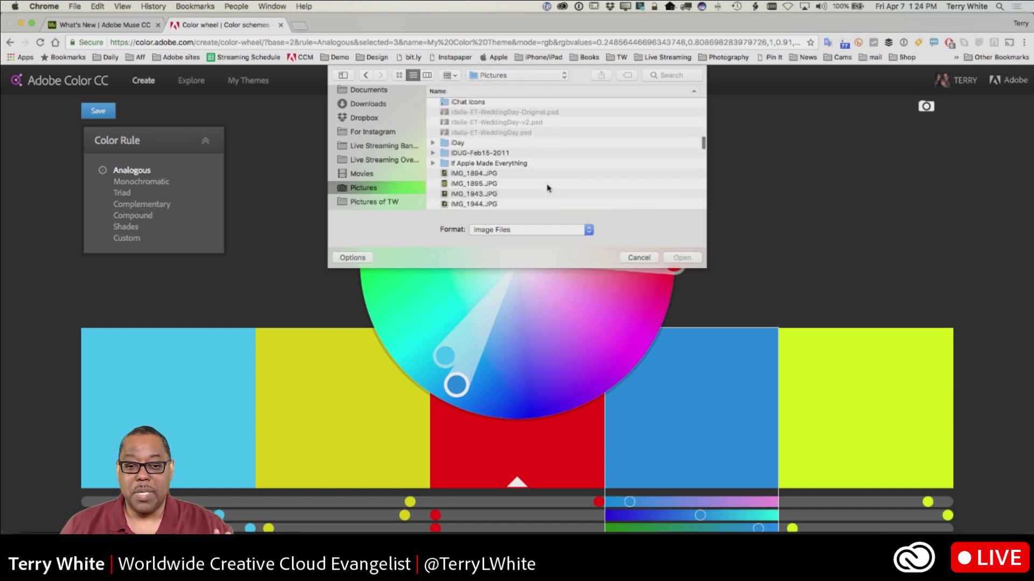
scroll(548, 188, up, 3)
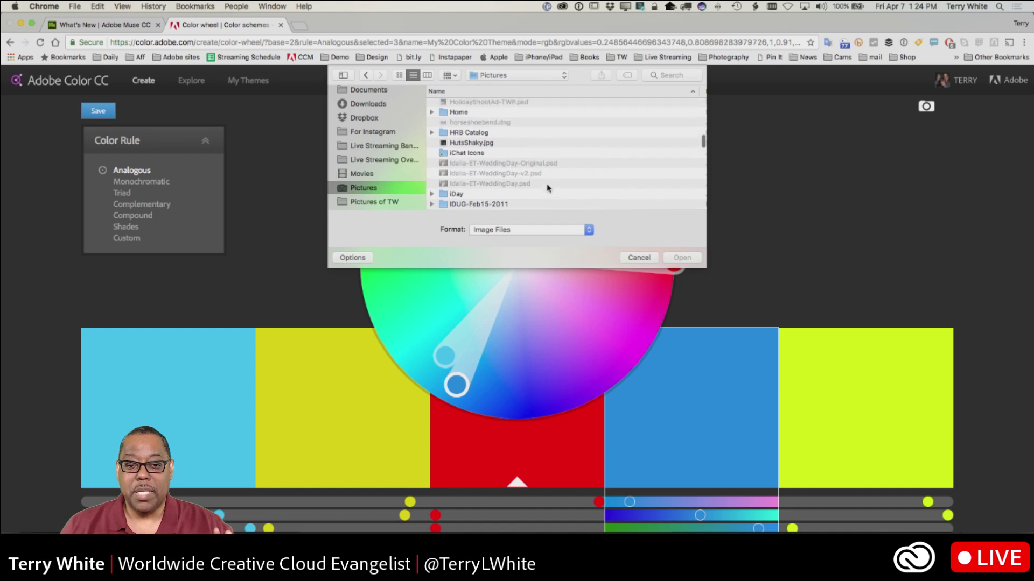
scroll(547, 187, up, 1)
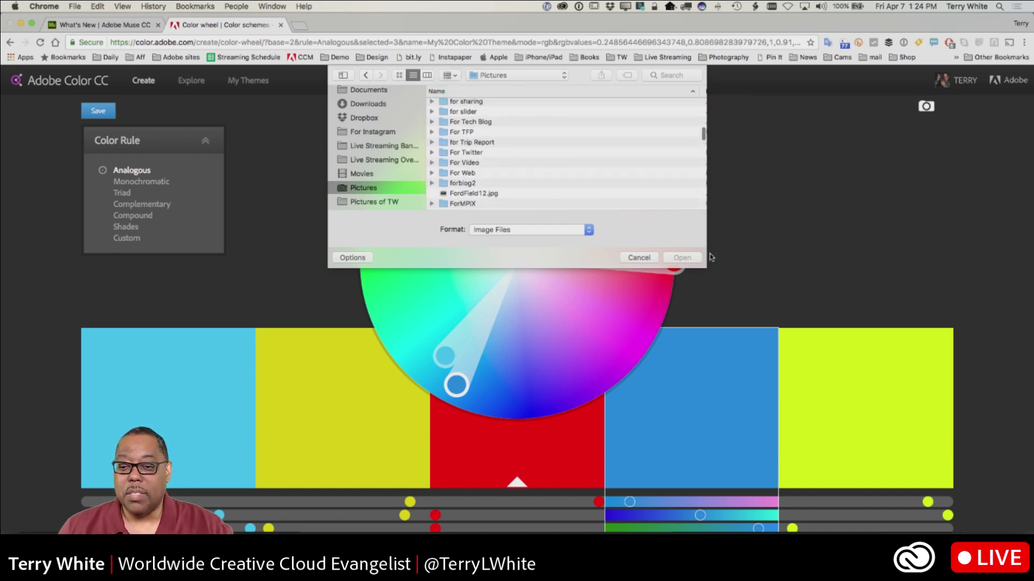
- Enlarge the file chooser, sort the Pictures folder by date modified and examine its most recent items
drag(705, 267, 807, 320)
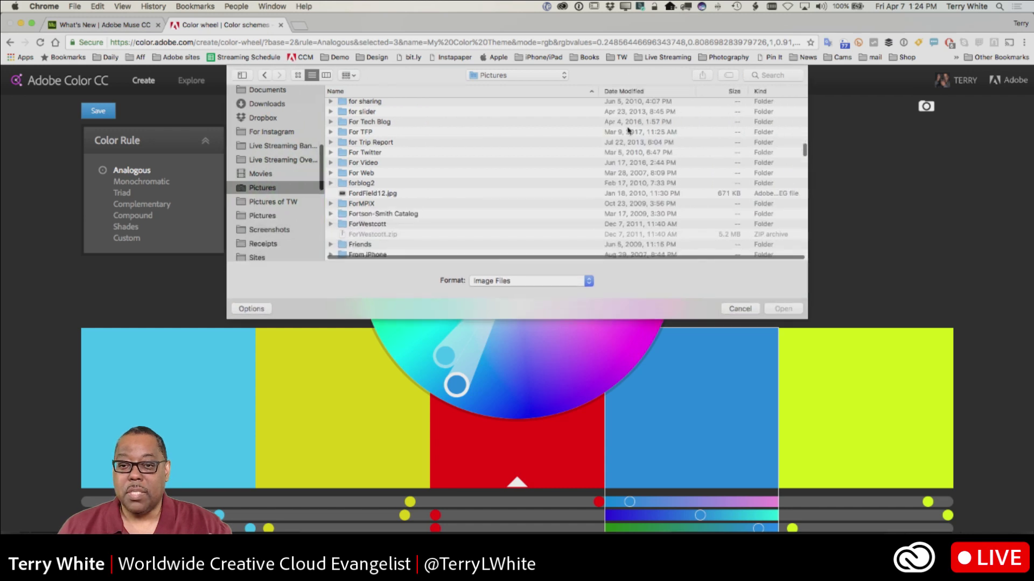
click(624, 91)
scroll(488, 133, up, 15)
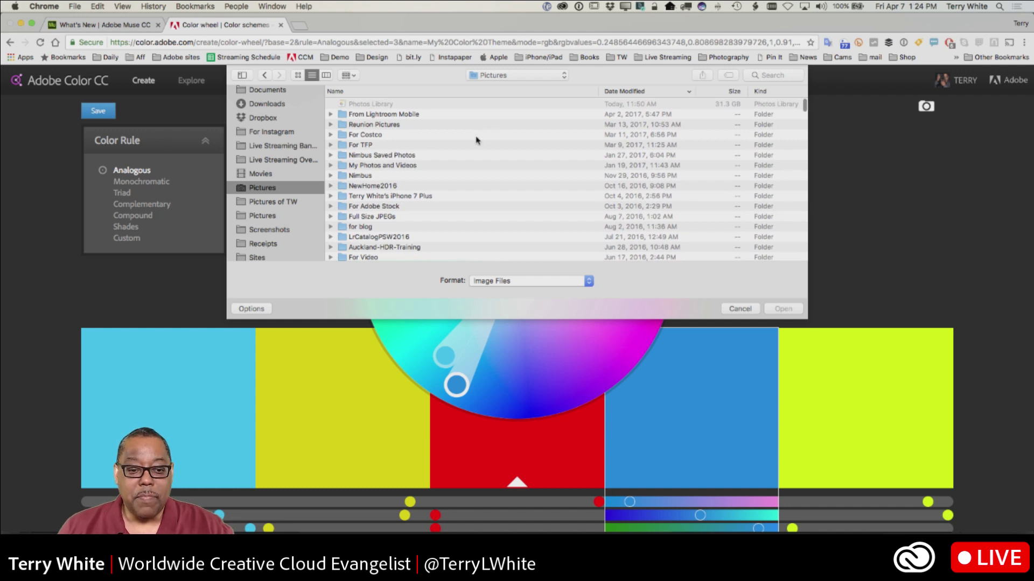
scroll(476, 140, down, 1)
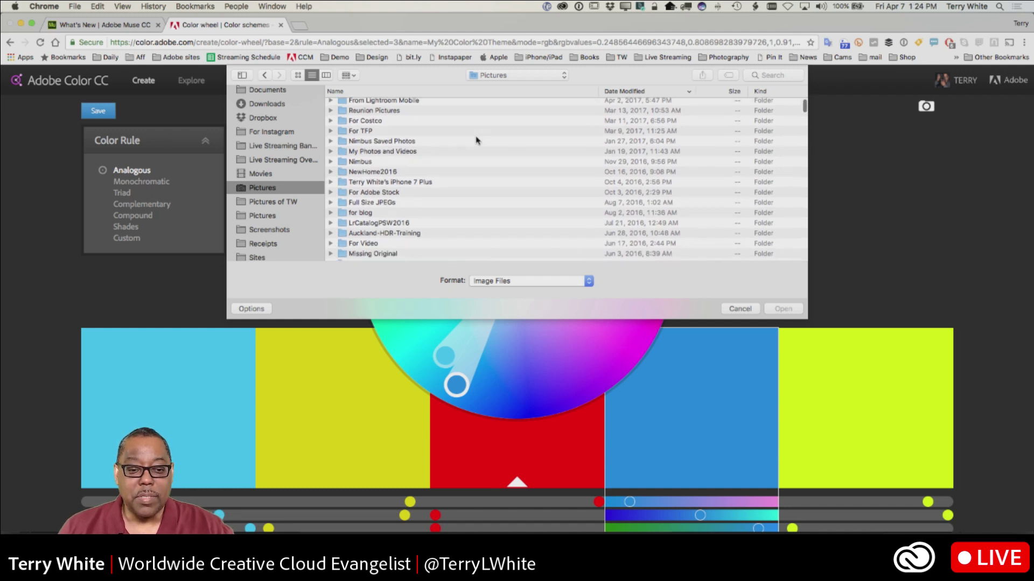
scroll(476, 140, down, 5)
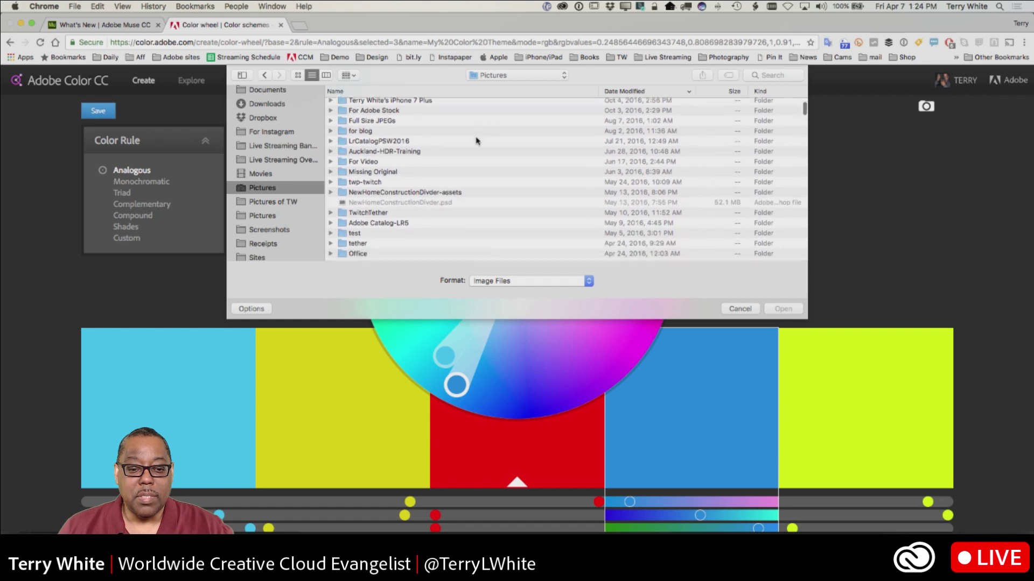
scroll(476, 141, down, 5)
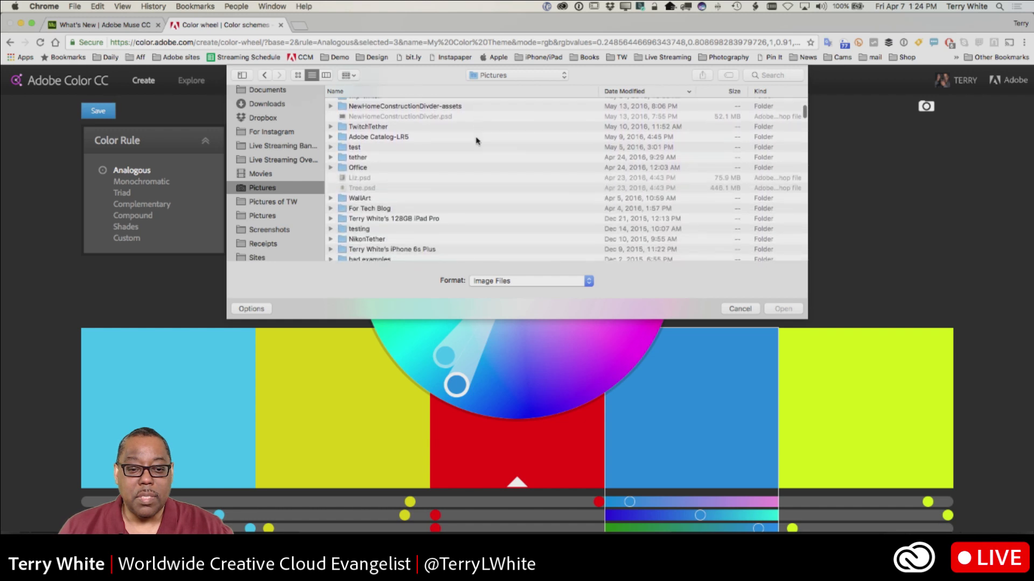
scroll(476, 140, down, 2)
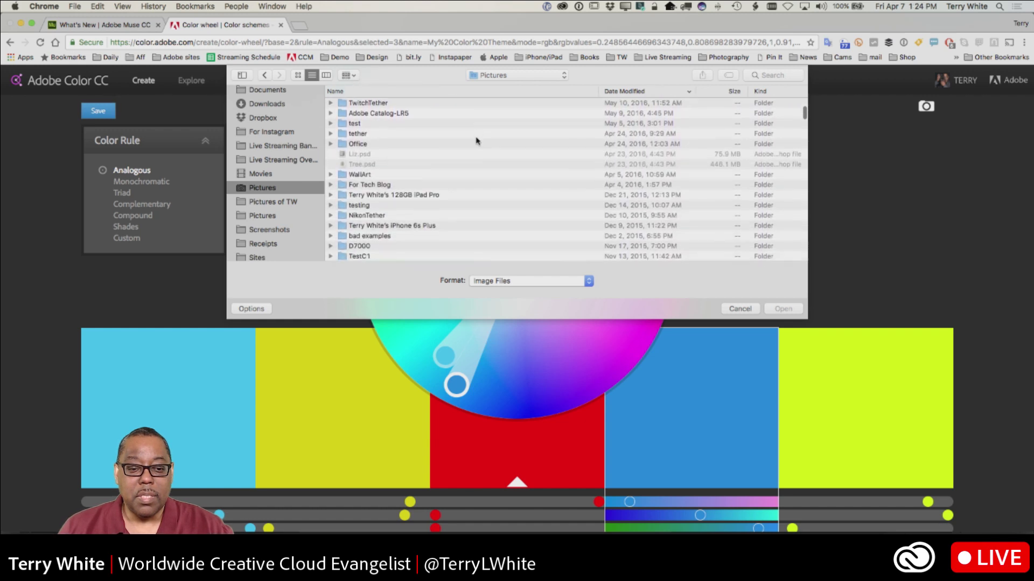
- Search for "iceland", preview the found photos and open Iceland-2016-0384.jpg as the source image for the colour theme
click(759, 76)
text(icela)
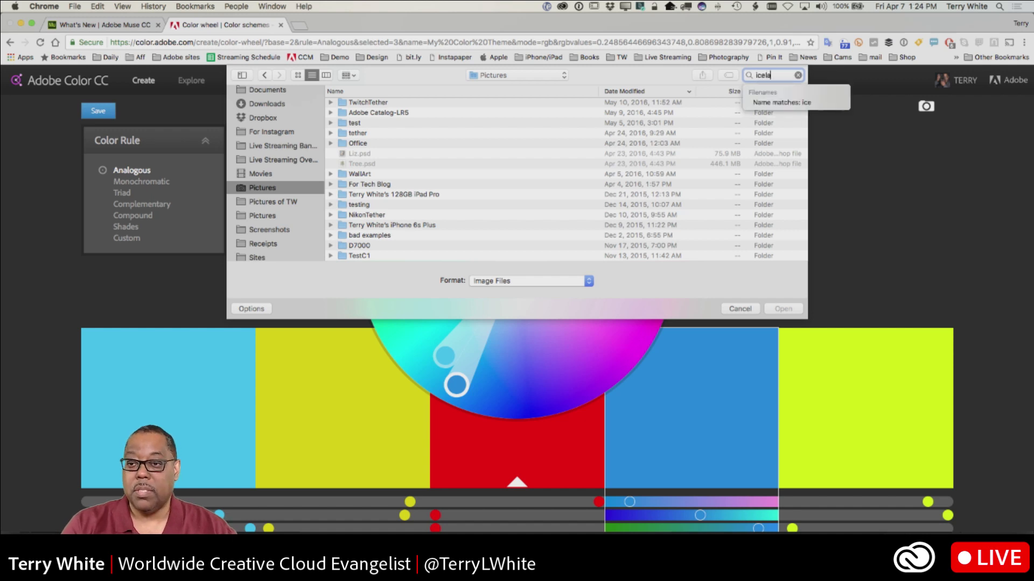
text(nd)
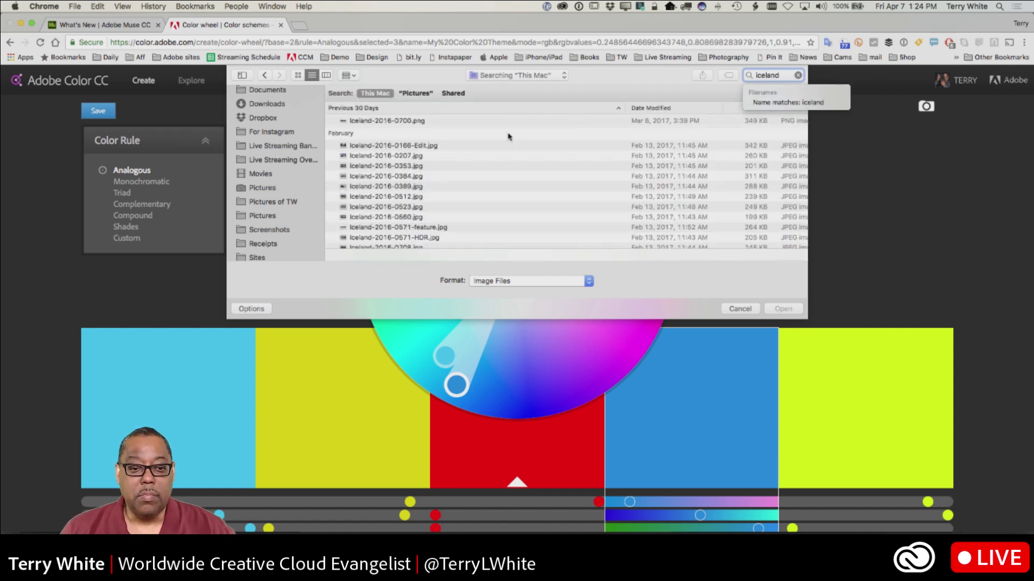
click(421, 167)
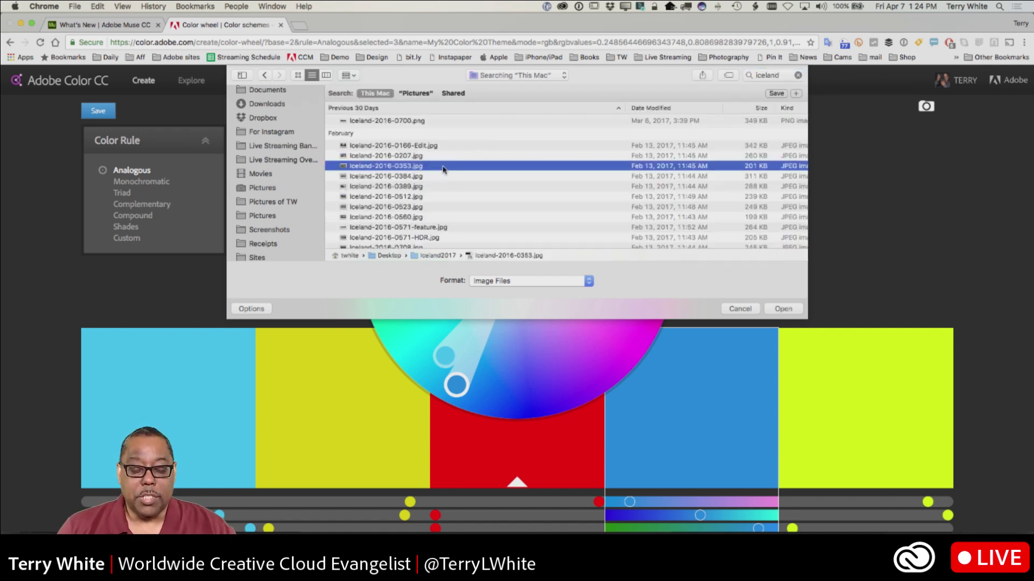
key(space)
key(Down)
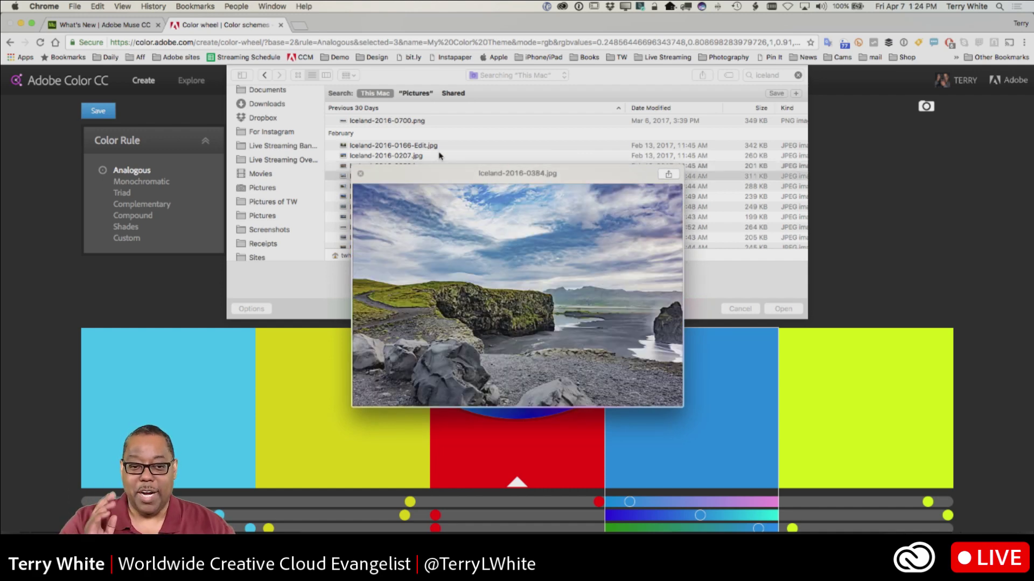
key(space)
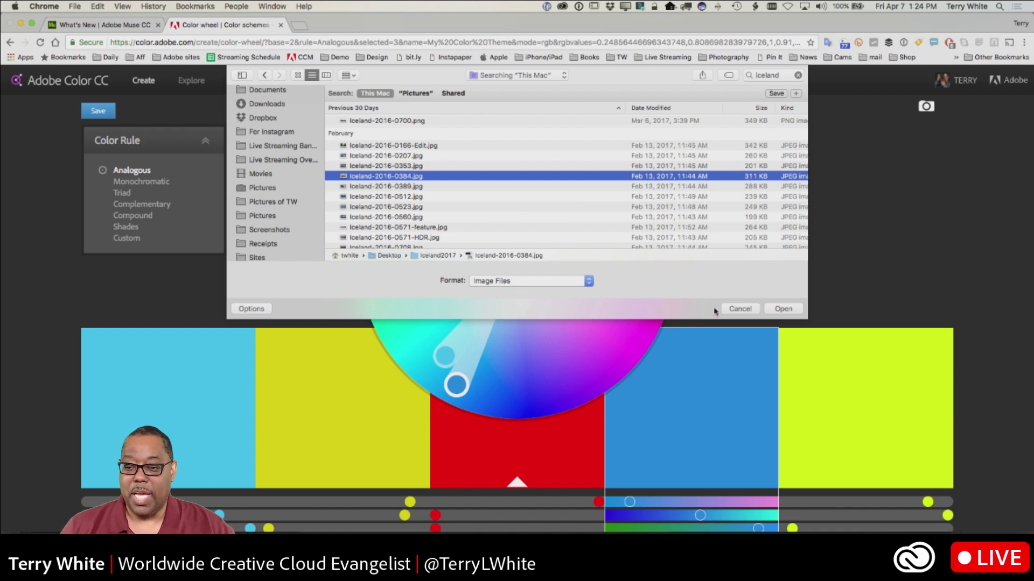
click(781, 309)
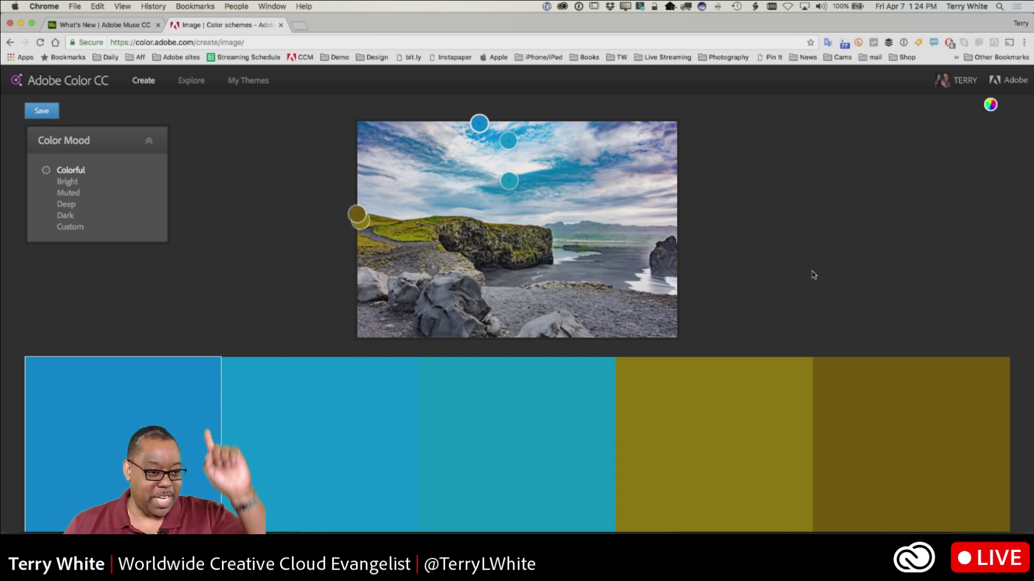
- Try the Bright, Muted, Deep and Dark colour moods on the photo's theme, ending back on Colorful
click(67, 181)
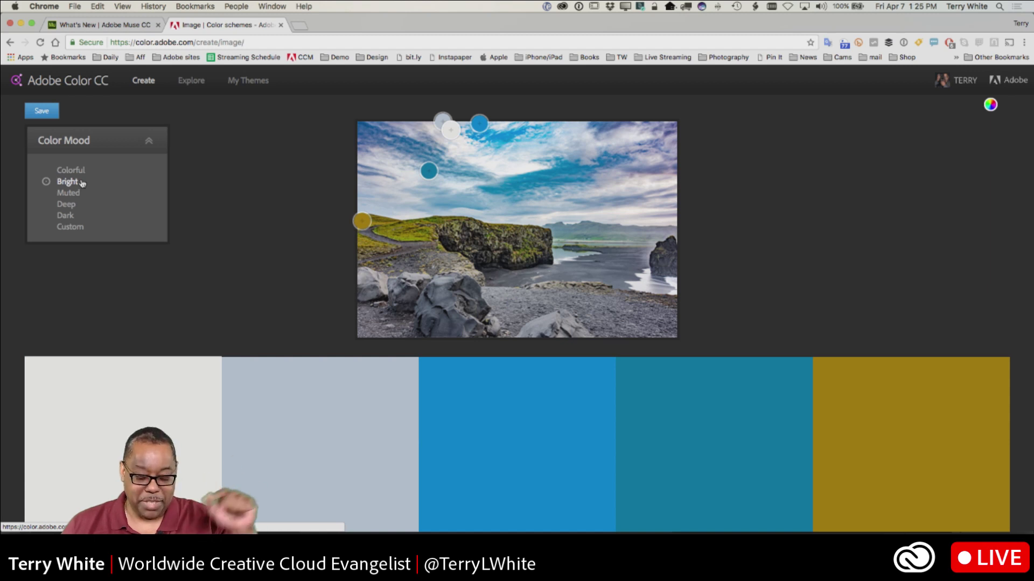
click(75, 194)
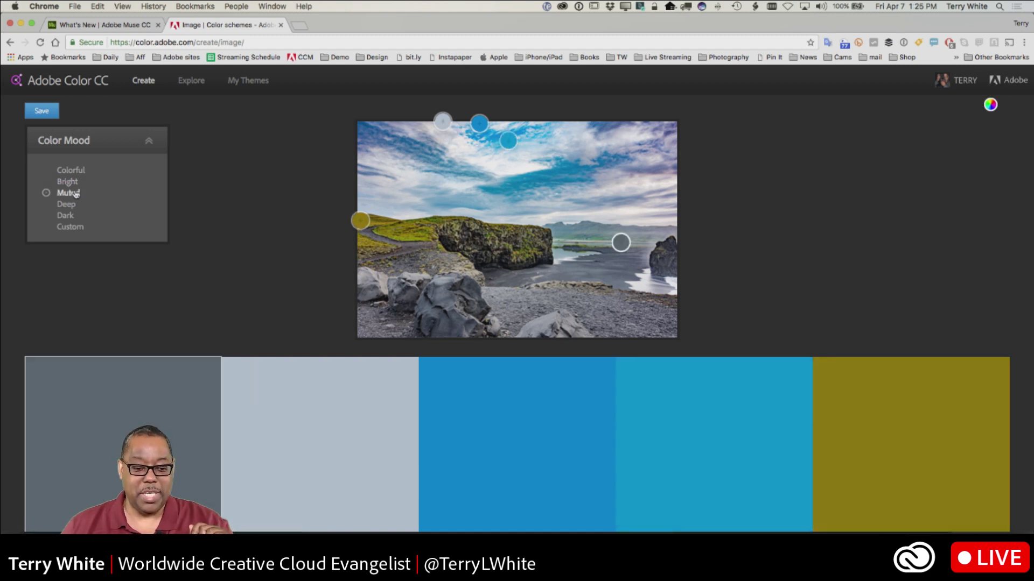
click(67, 205)
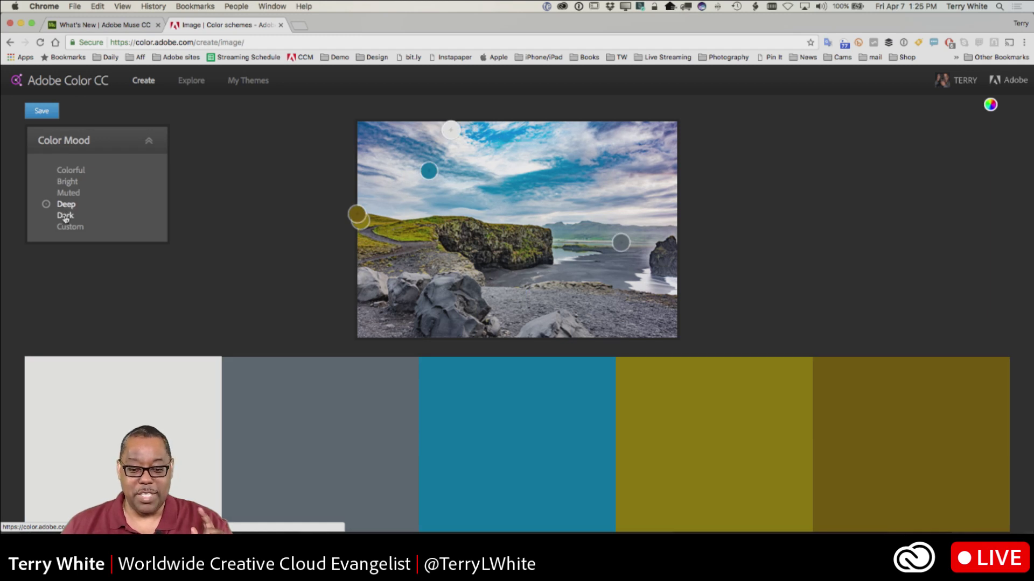
click(65, 216)
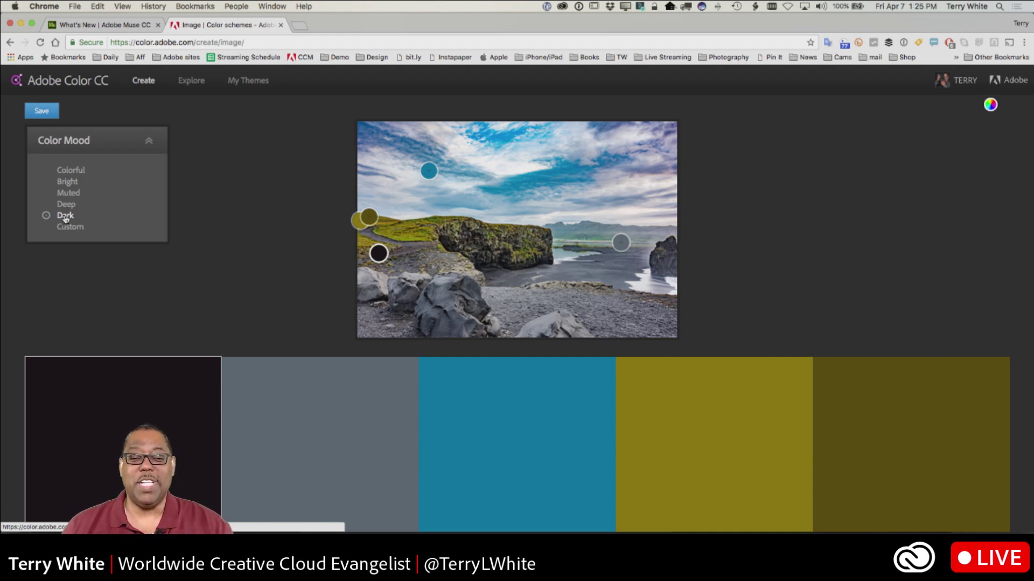
click(65, 170)
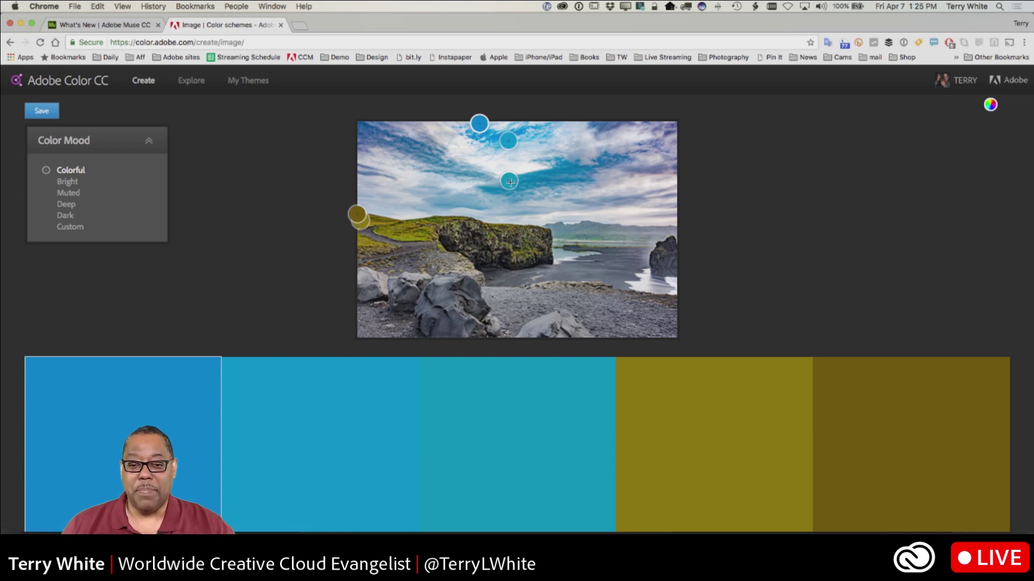
- Move four colour markers on the photo to sample the purplish clouds, the distant water, the grey gravel and the green cliff top
drag(509, 182, 636, 174)
drag(508, 140, 578, 236)
drag(357, 215, 520, 306)
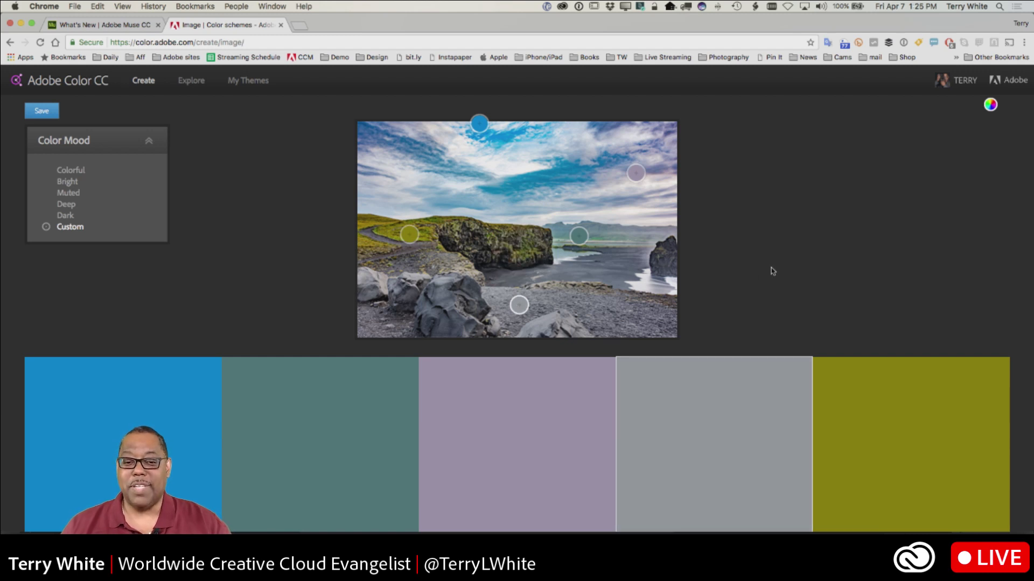
drag(409, 233, 436, 221)
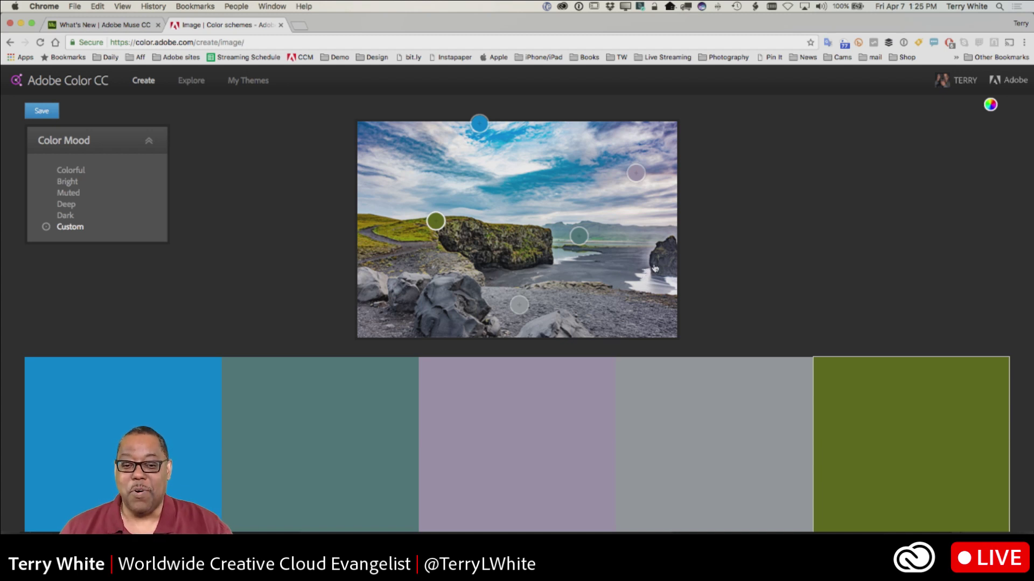
- Save the theme as Iceland-2016-0384 to the Adobe Live library, keeping it published to Explore
click(38, 114)
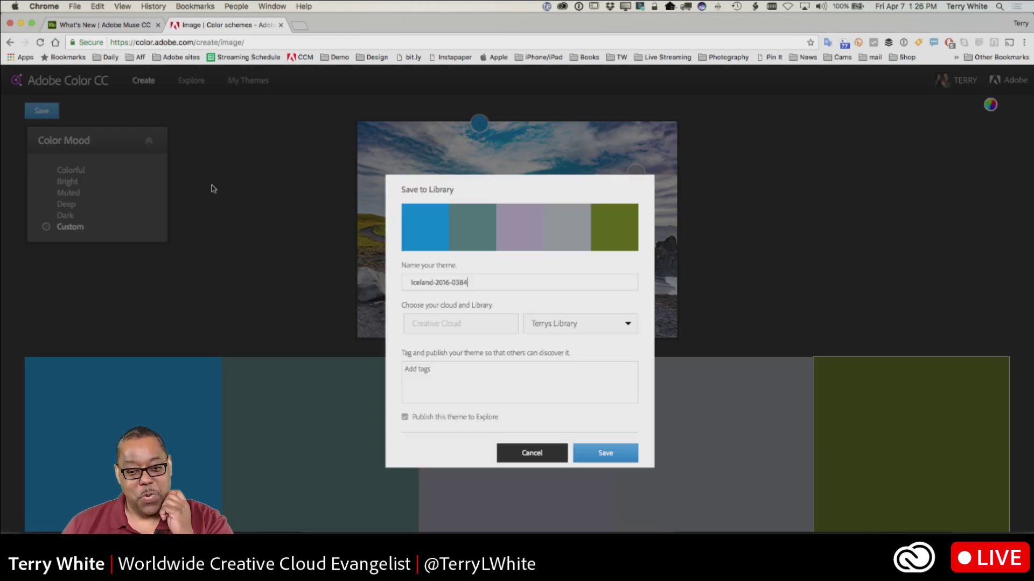
click(573, 330)
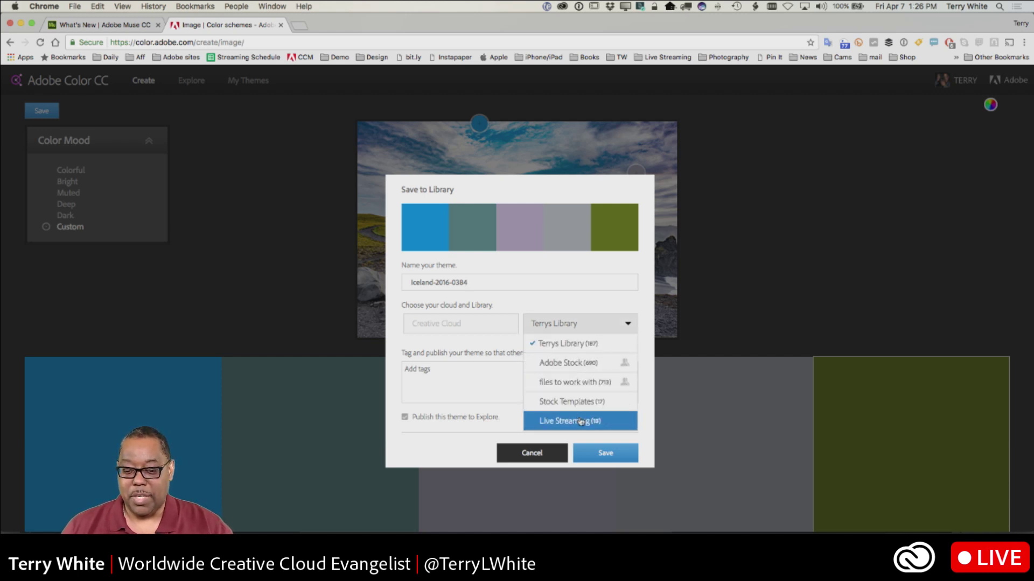
scroll(579, 401, down, 2)
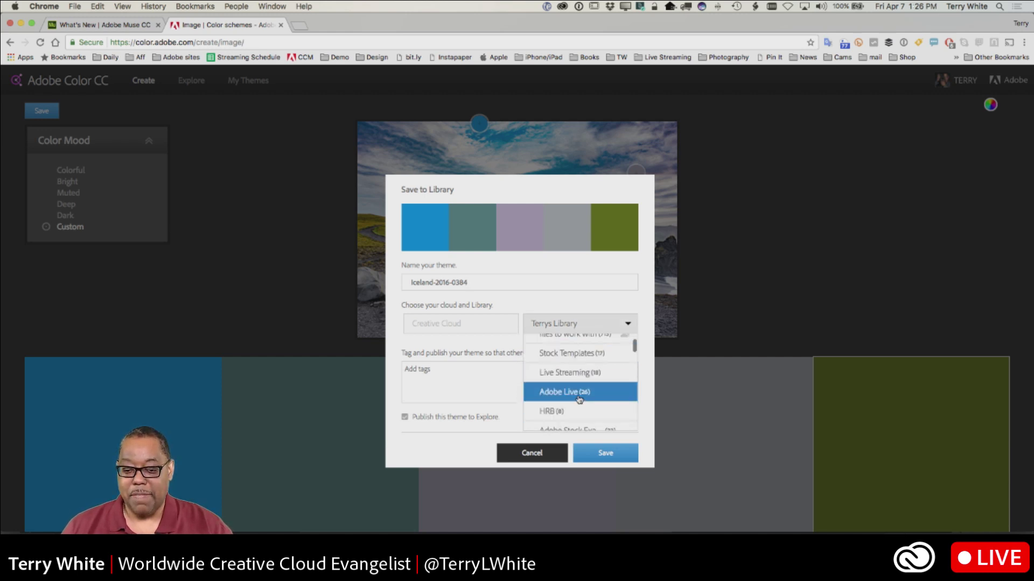
click(579, 399)
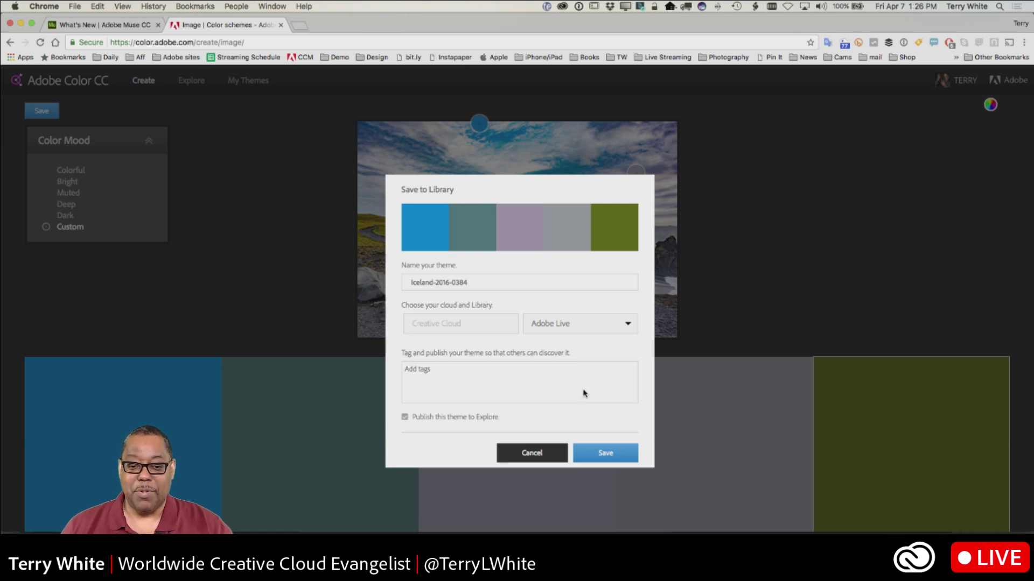
click(604, 454)
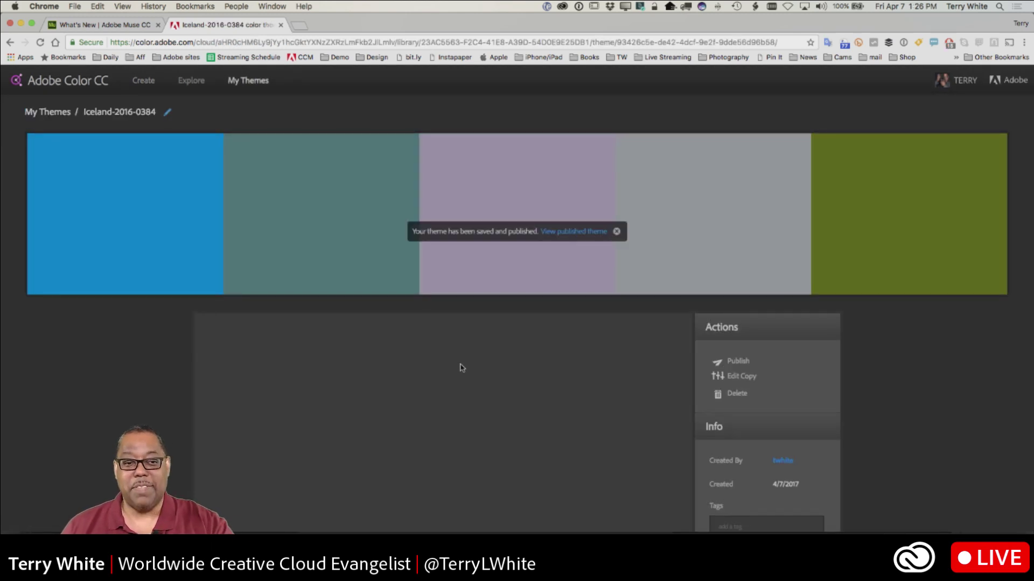
- Switch to Adobe Muse CC and show the Adobe Live library to check the Iceland-2016-0384 colour theme
key(super+Tab)
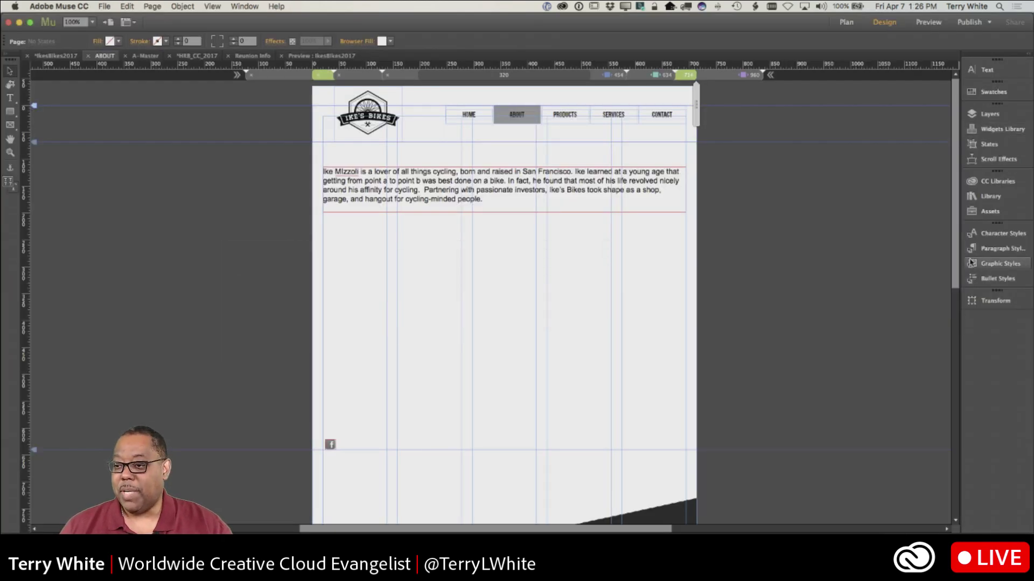
click(975, 181)
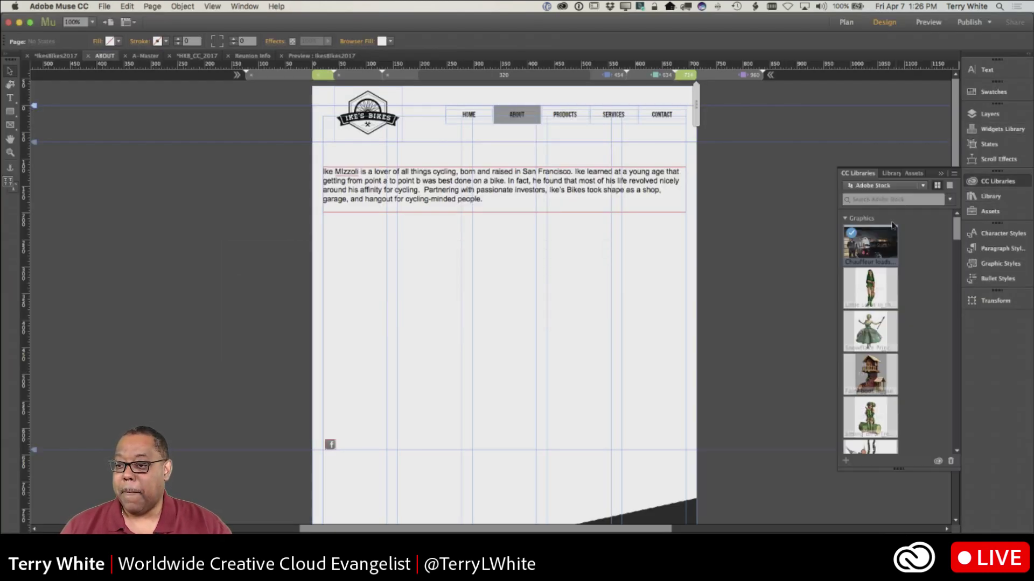
click(880, 185)
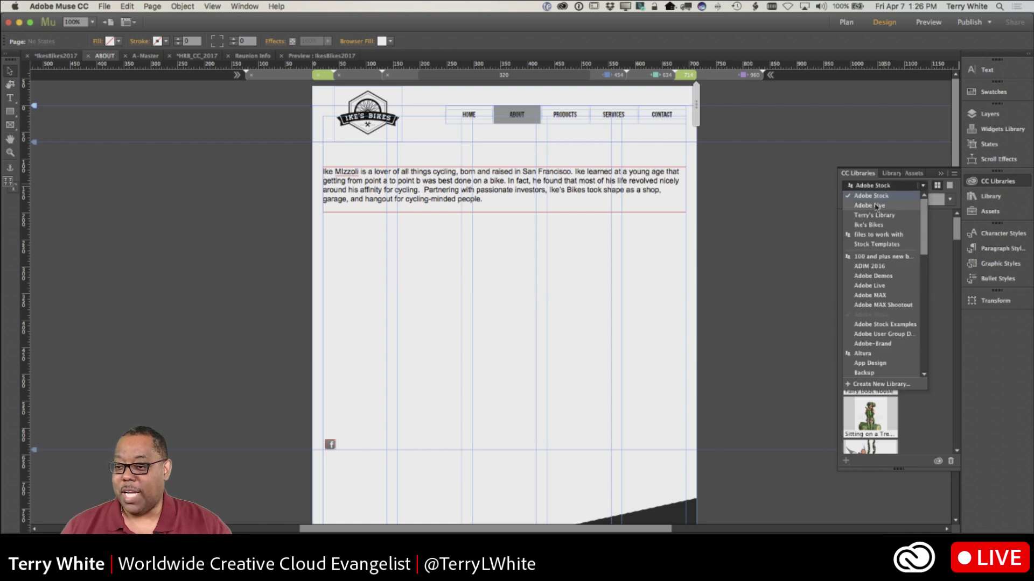
click(876, 206)
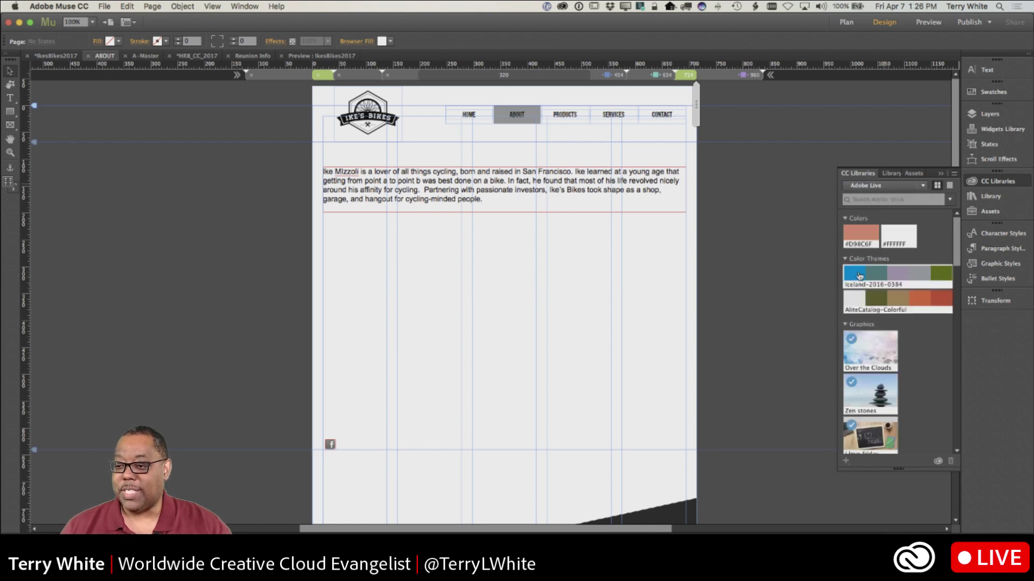
mouse_move(903, 277)
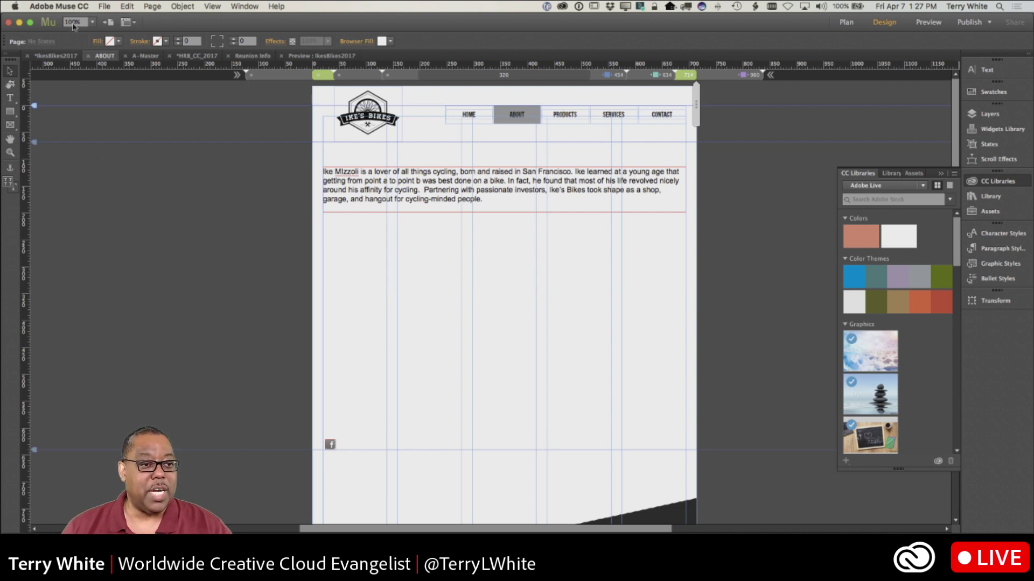
- Start placing an image file and go to the Adobe Muse CC folder inside CC Demo Files, sorting the files by name
click(104, 6)
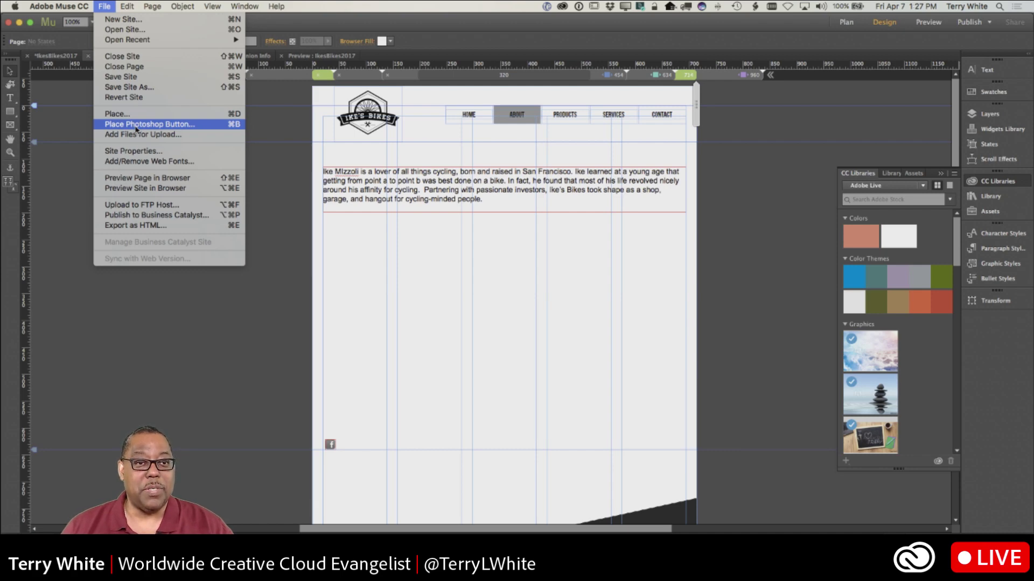
click(137, 120)
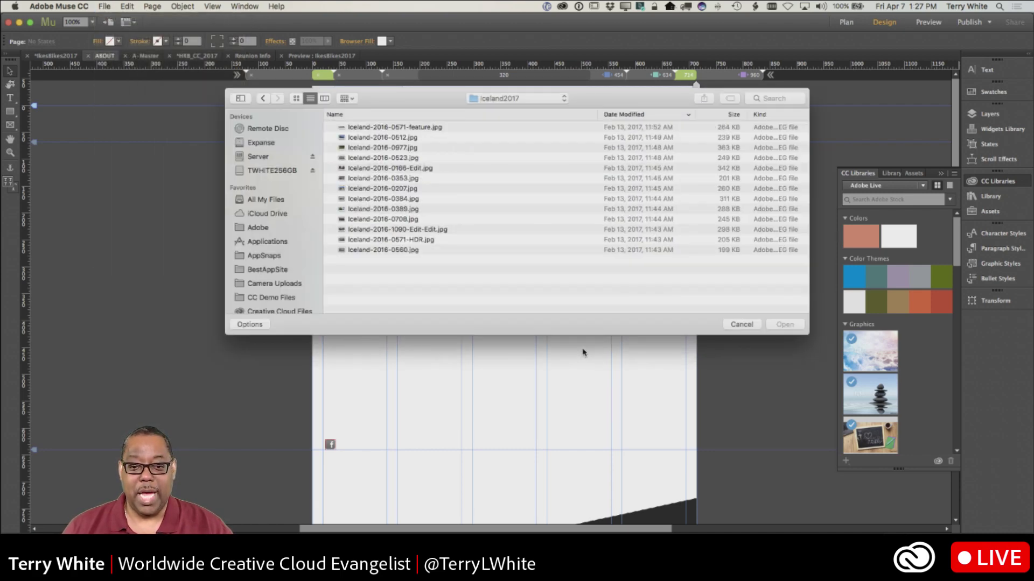
scroll(263, 272, down, 2)
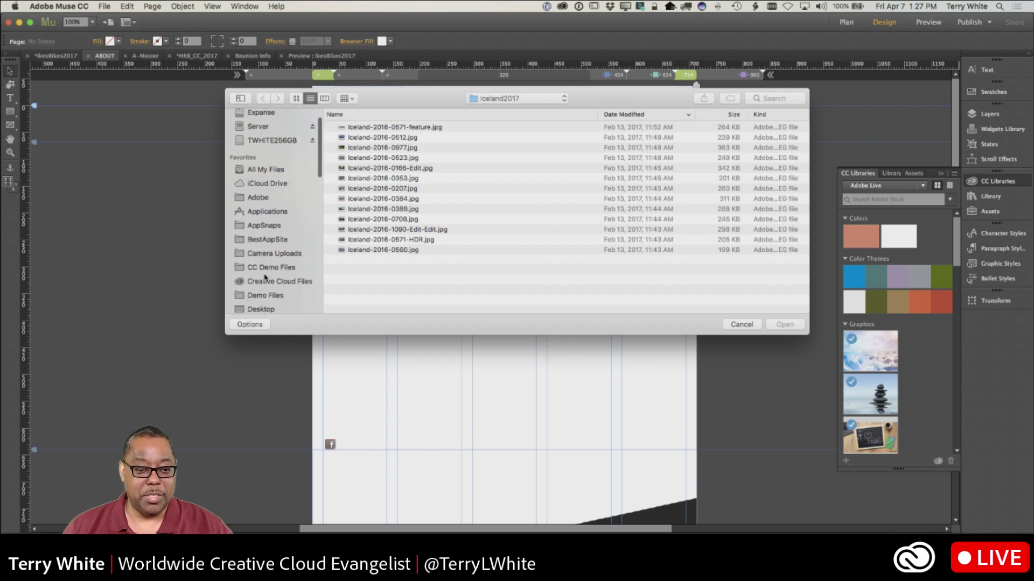
click(268, 266)
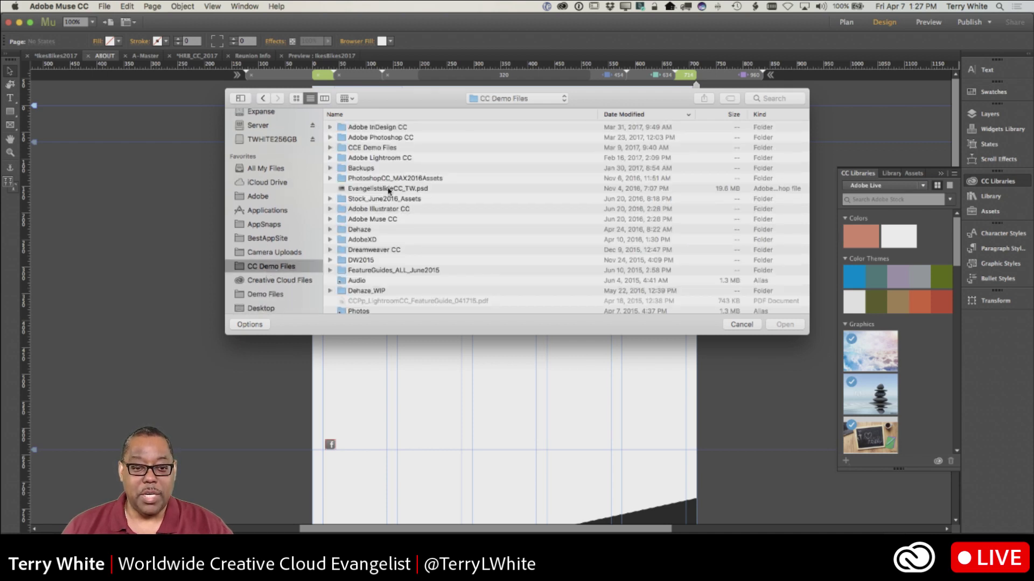
click(429, 114)
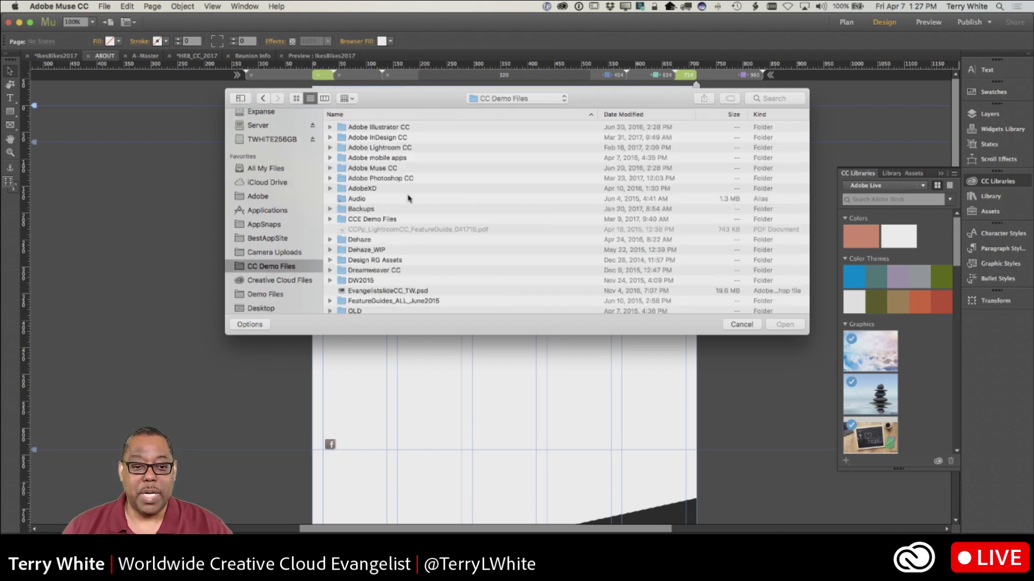
double_click(378, 168)
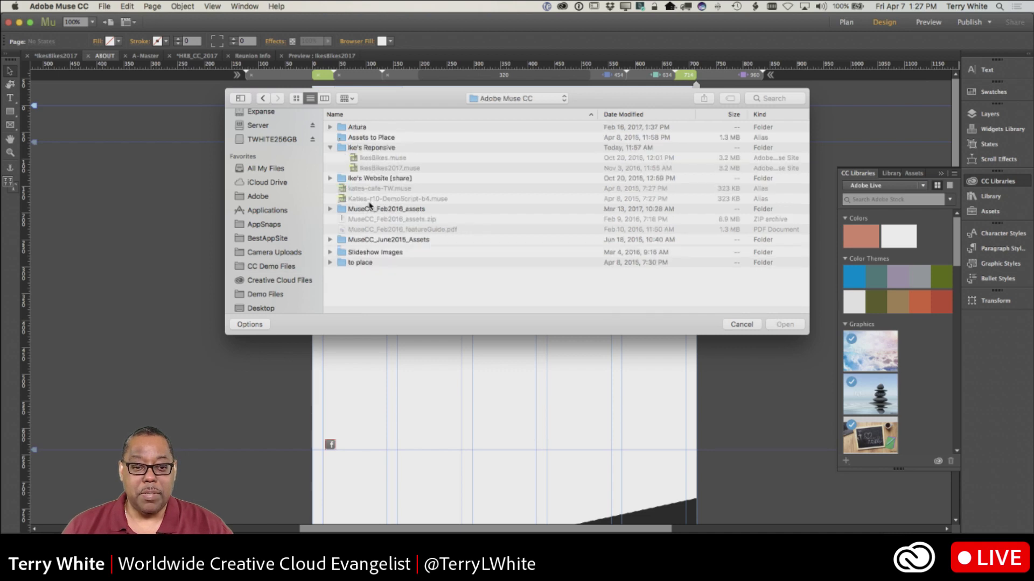
- Check the "to place" folder and its Katies subfolder for usable images, and return to the Adobe Muse CC folder
double_click(363, 291)
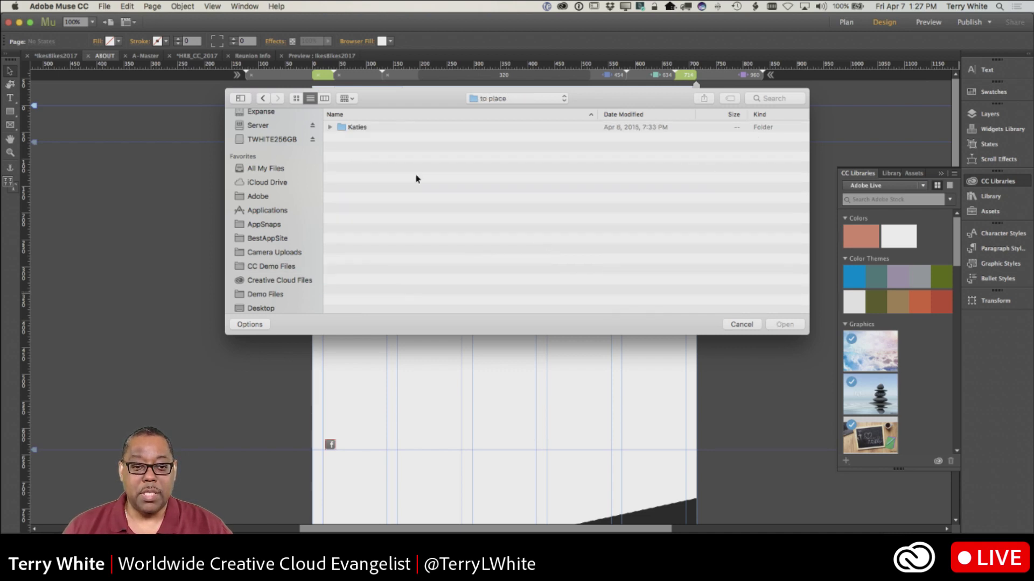
click(330, 127)
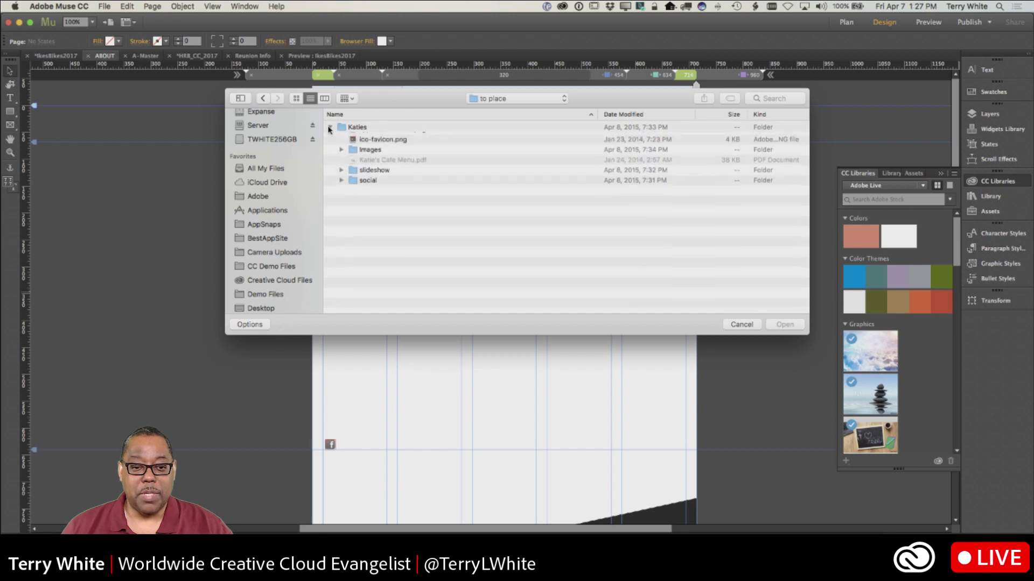
click(262, 98)
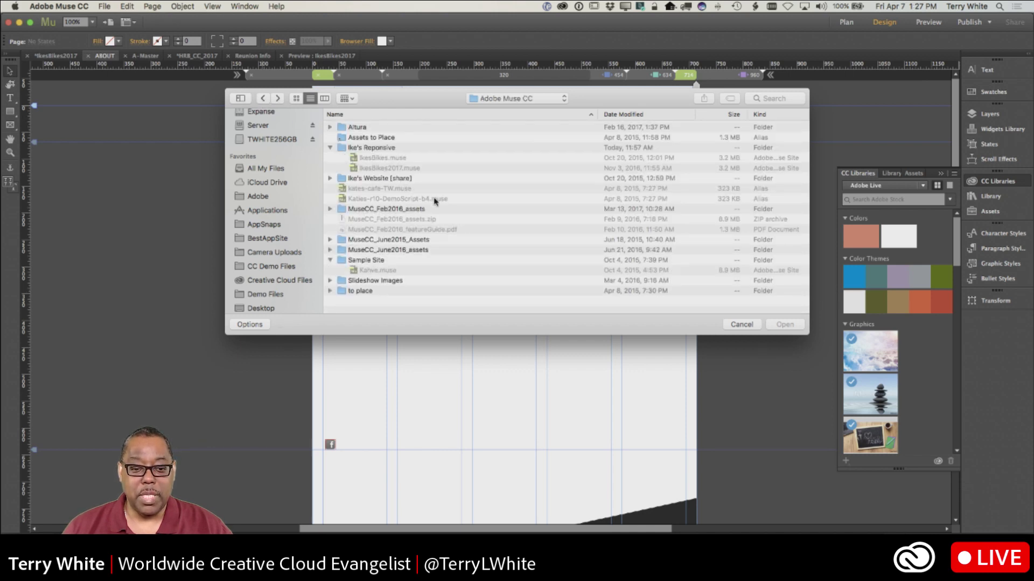
- Check the travel folder inside Slideshow Images for usable images to place
click(329, 280)
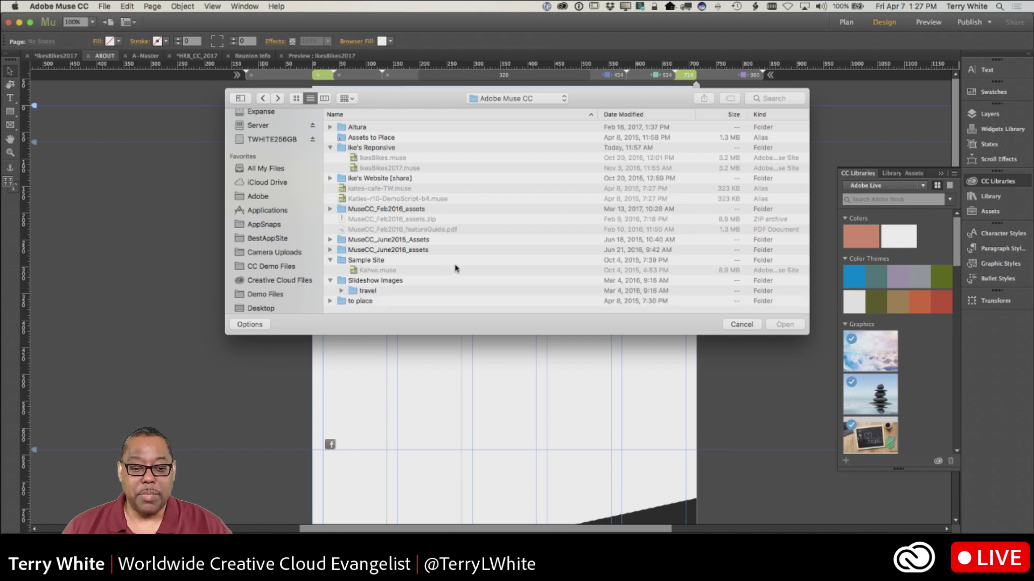
click(341, 291)
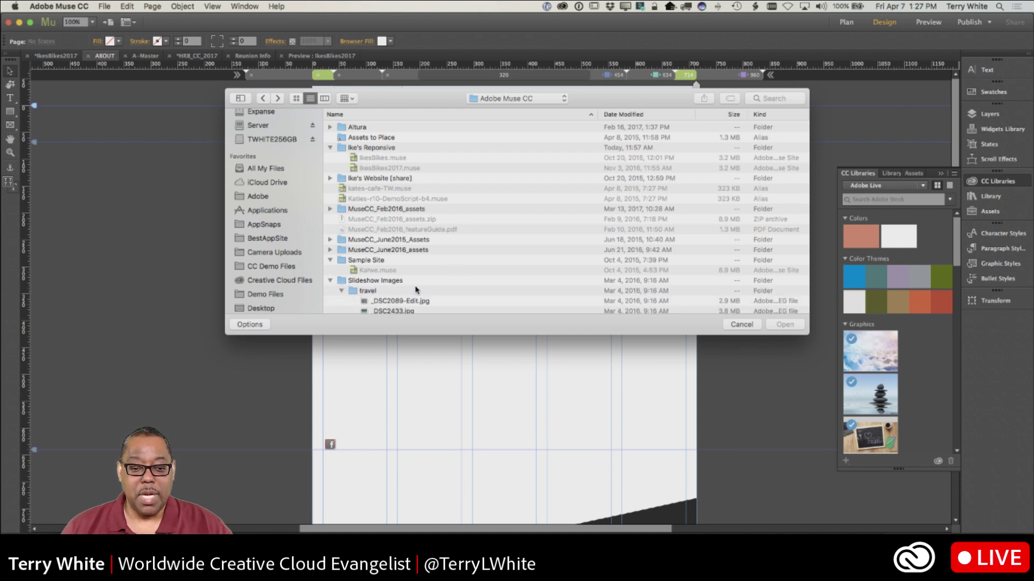
scroll(416, 289, down, 5)
scroll(416, 290, up, 5)
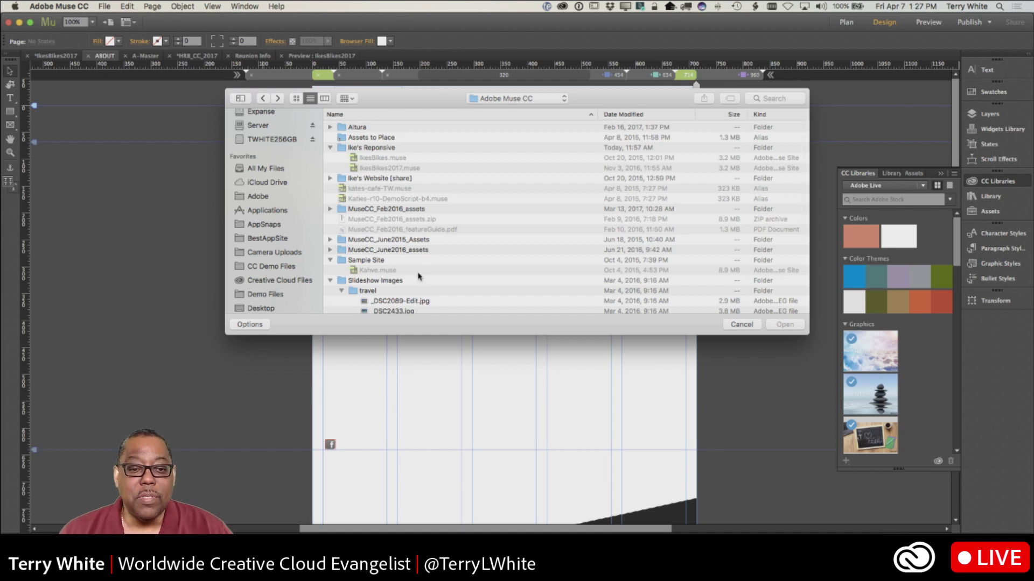
- Choose slide-02.psd from the Assets to Place folder and import it as a composite image
double_click(346, 139)
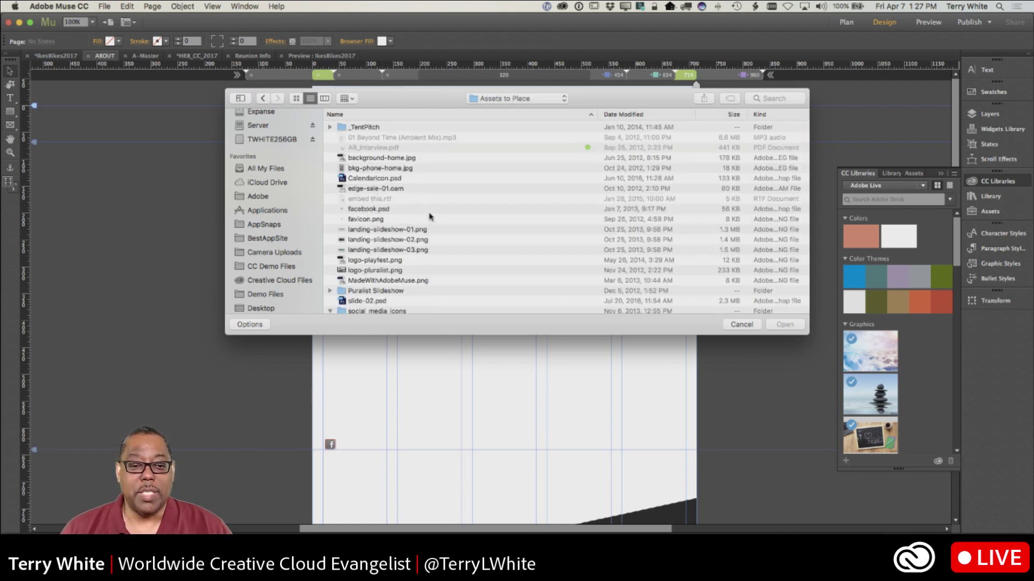
scroll(445, 221, down, 2)
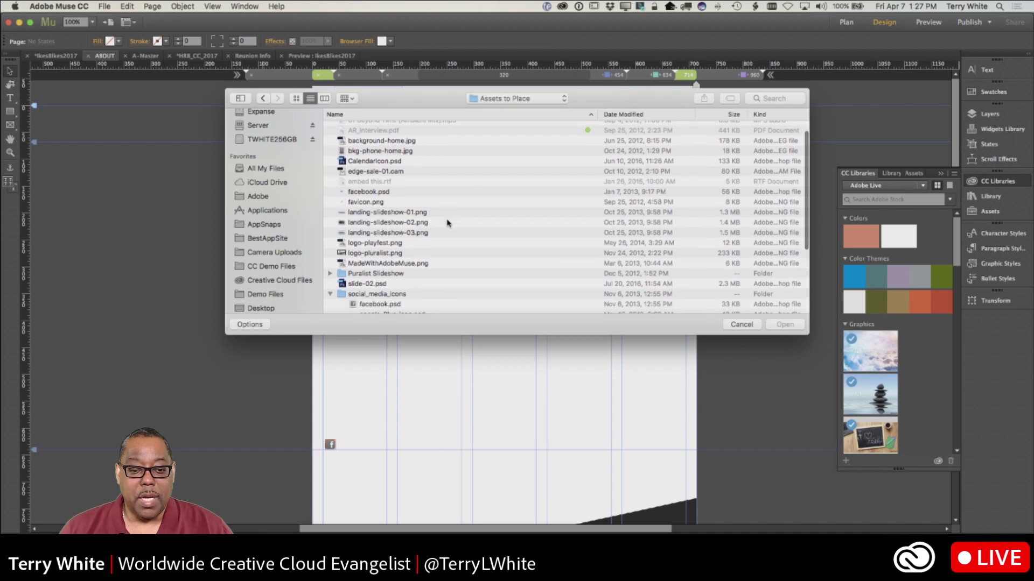
scroll(447, 223, down, 4)
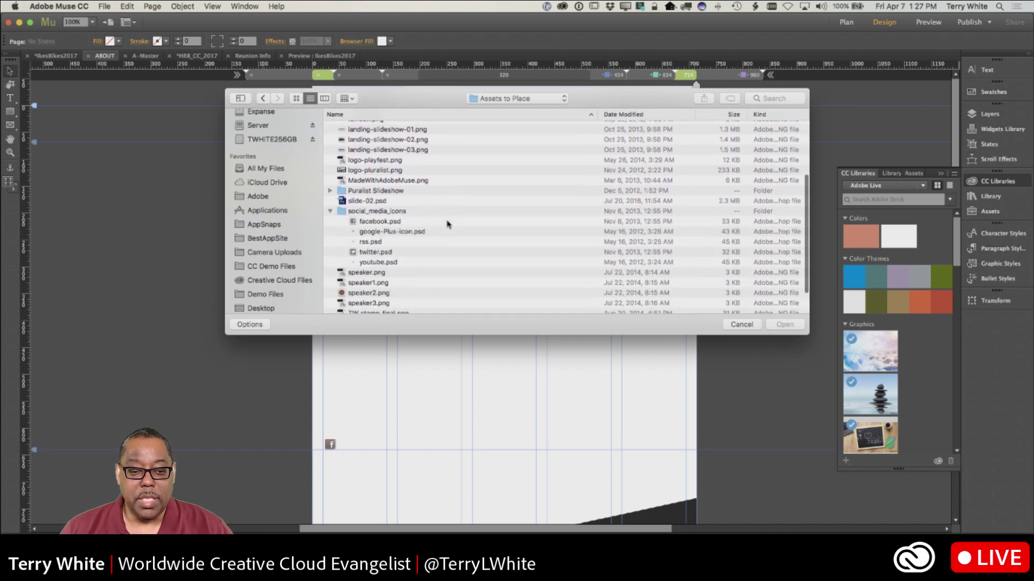
scroll(447, 225, down, 2)
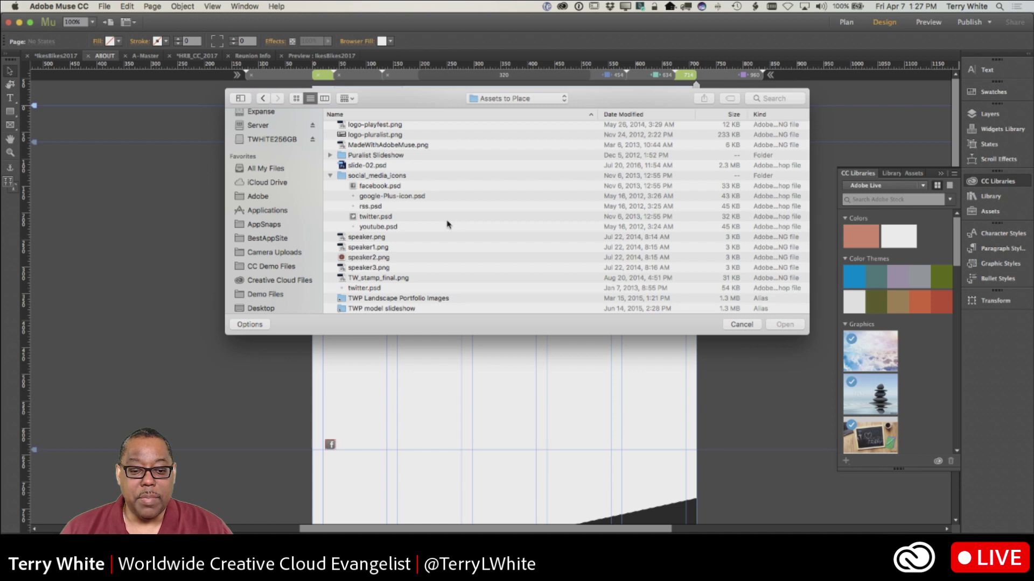
scroll(447, 225, up, 2)
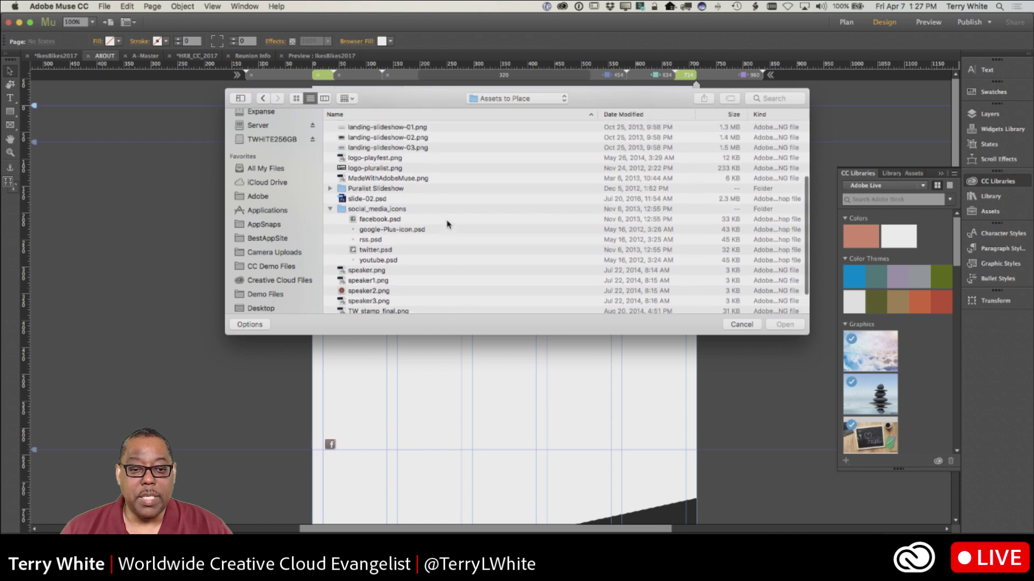
click(361, 203)
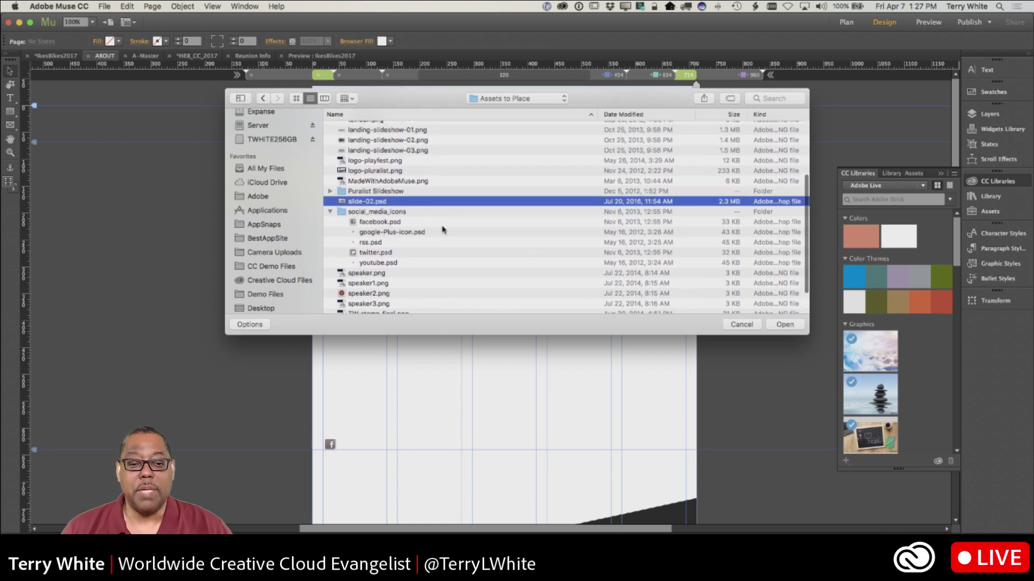
click(784, 325)
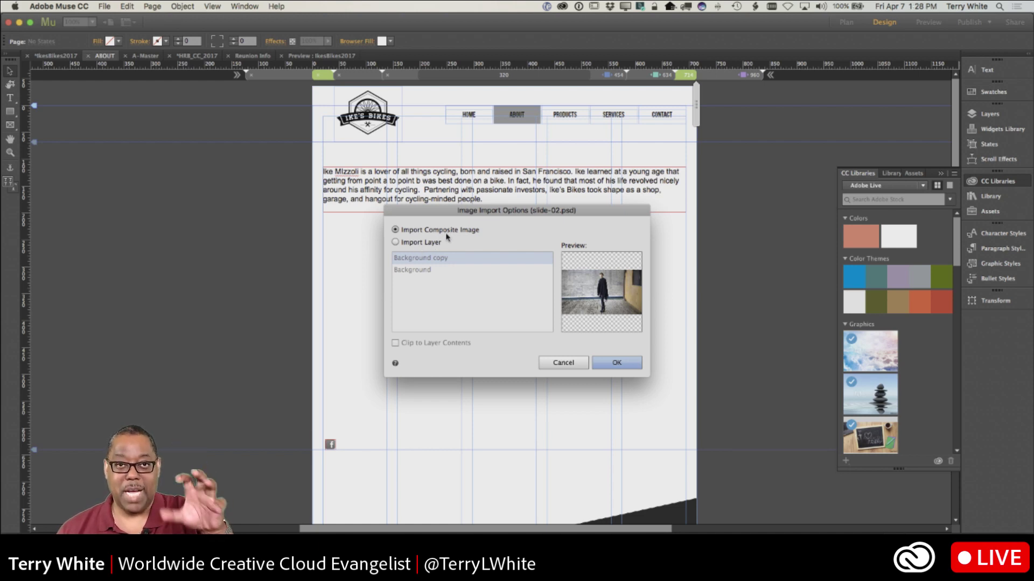
click(609, 363)
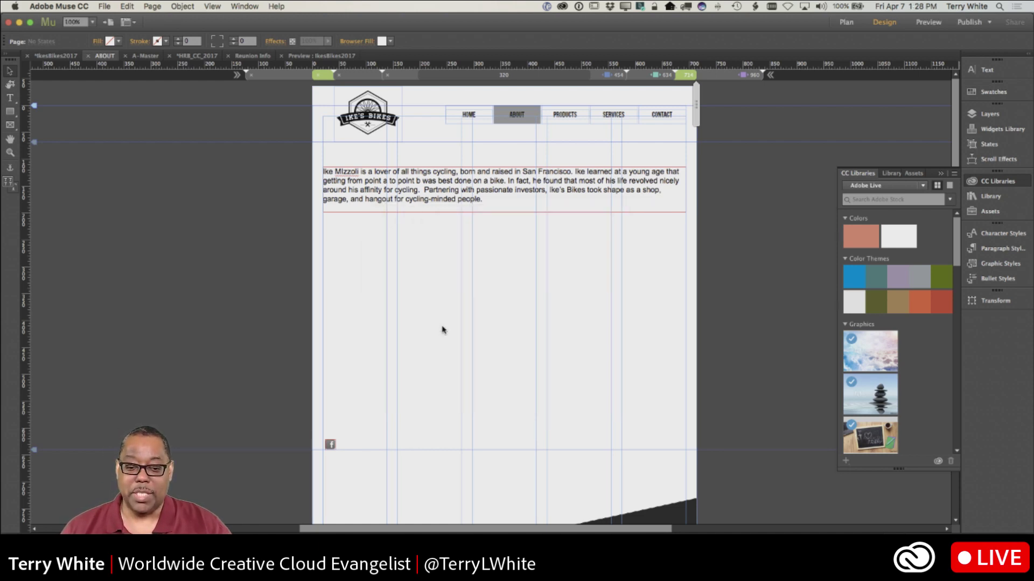
- Place the image below the About text, align it to the first column edge, and scale it to about 396 × 223
drag(354, 241, 583, 369)
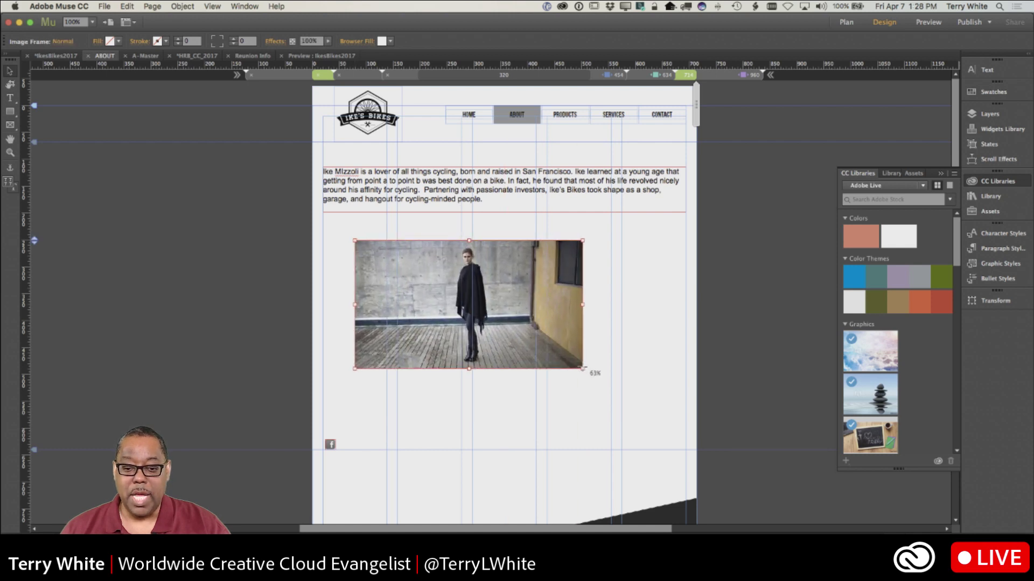
drag(514, 349, 484, 348)
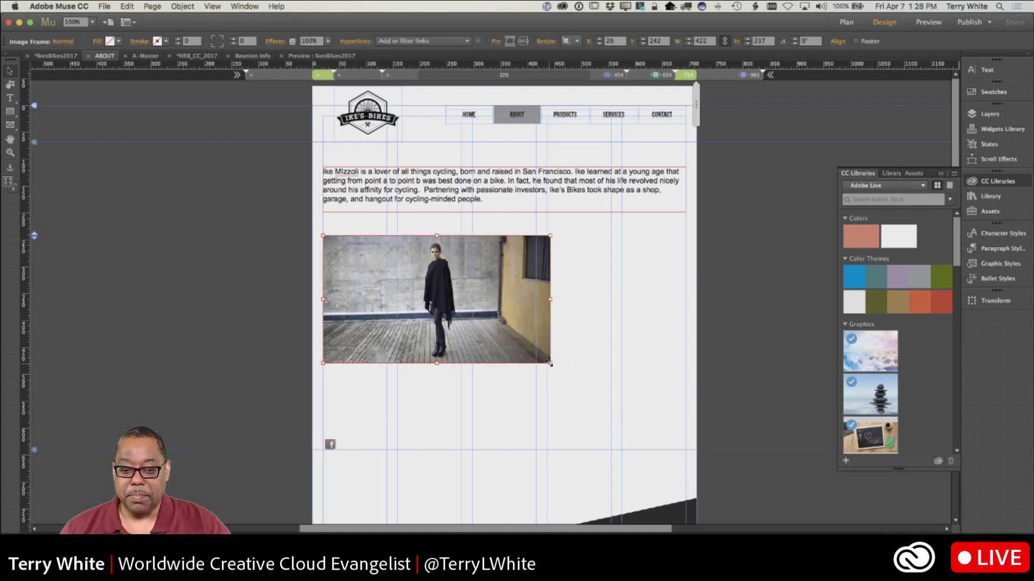
drag(550, 364, 536, 356)
click(568, 340)
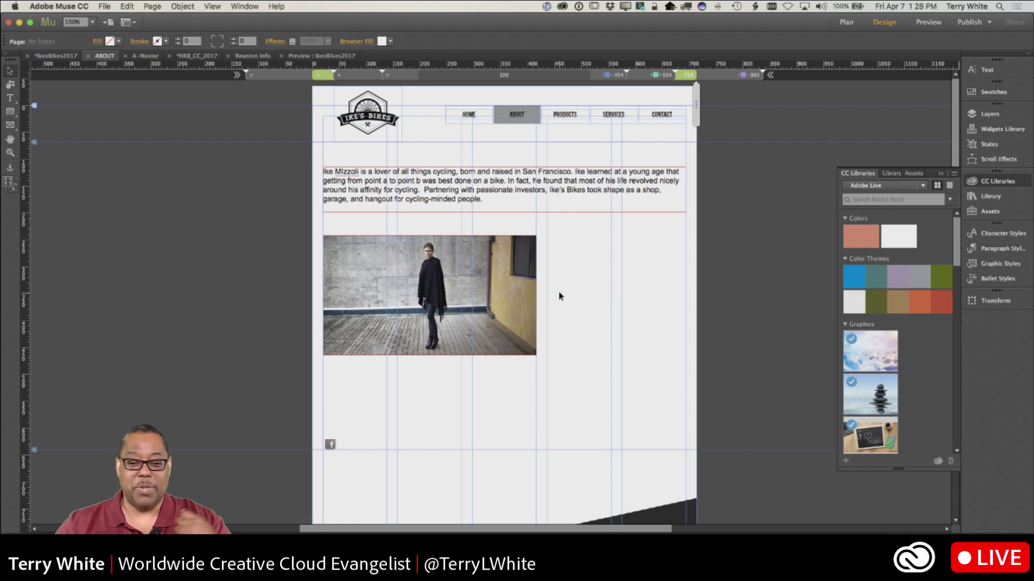
- Open the placed image's original in Photoshop and hide its Background copy layer
right_click(421, 297)
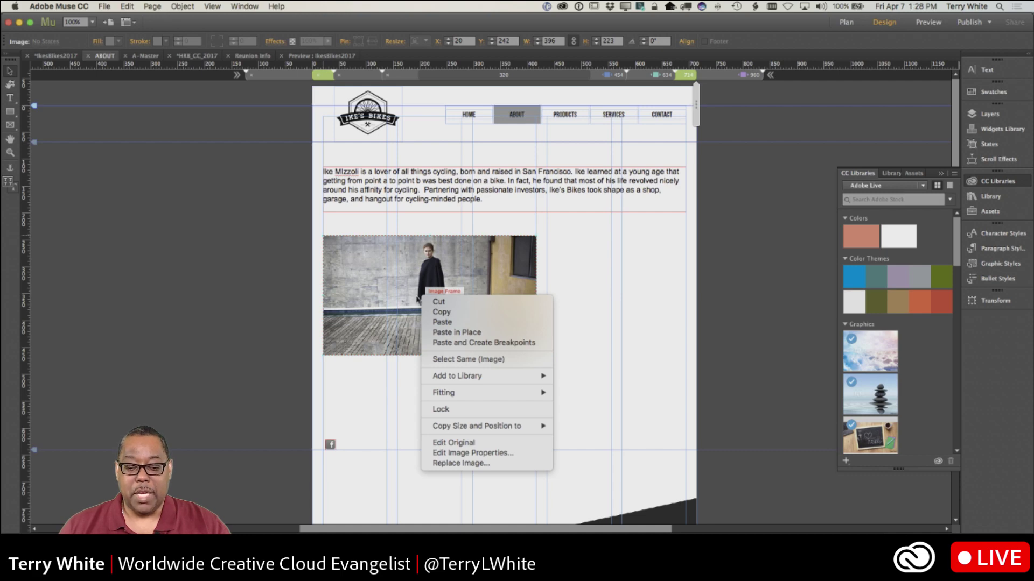
click(483, 446)
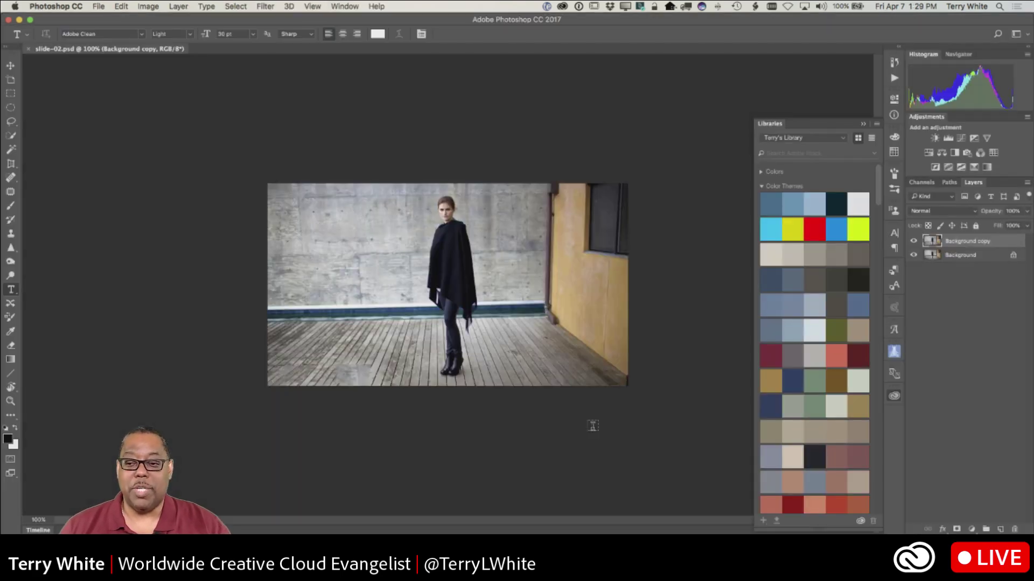
click(863, 123)
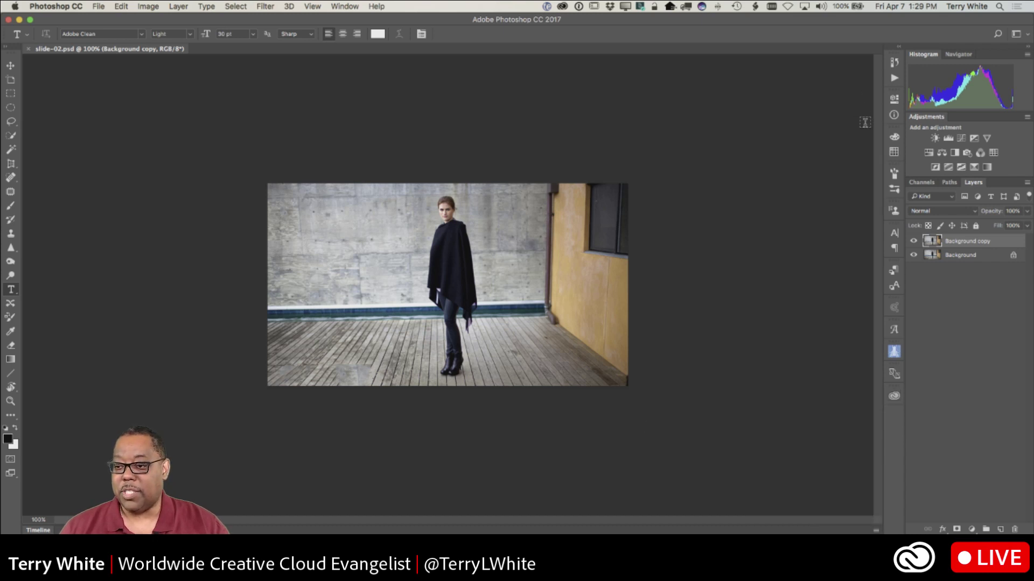
click(913, 242)
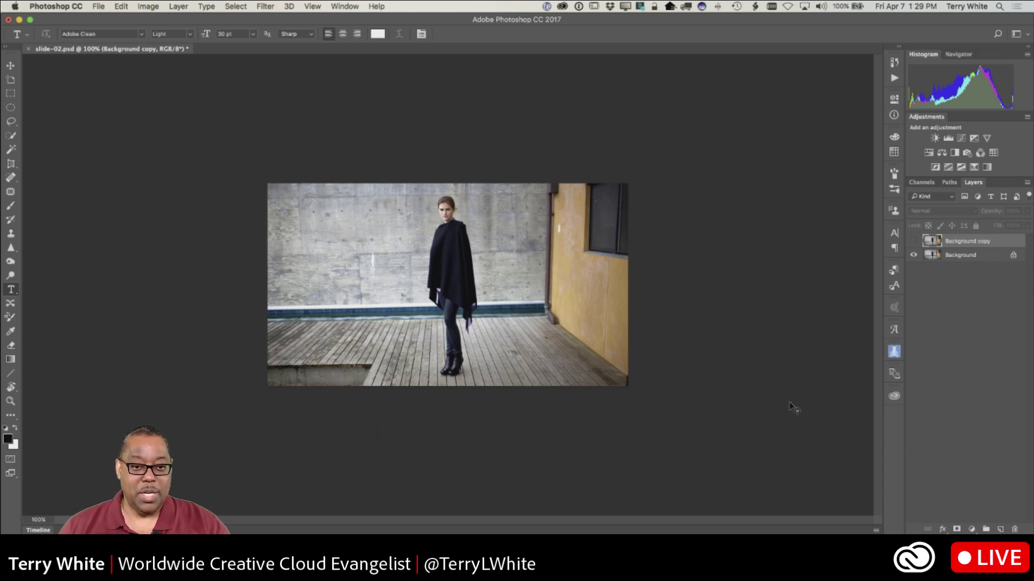
- Save and close slide-02.psd, and switch back to Adobe Muse CC
key(super+s)
key(super+w)
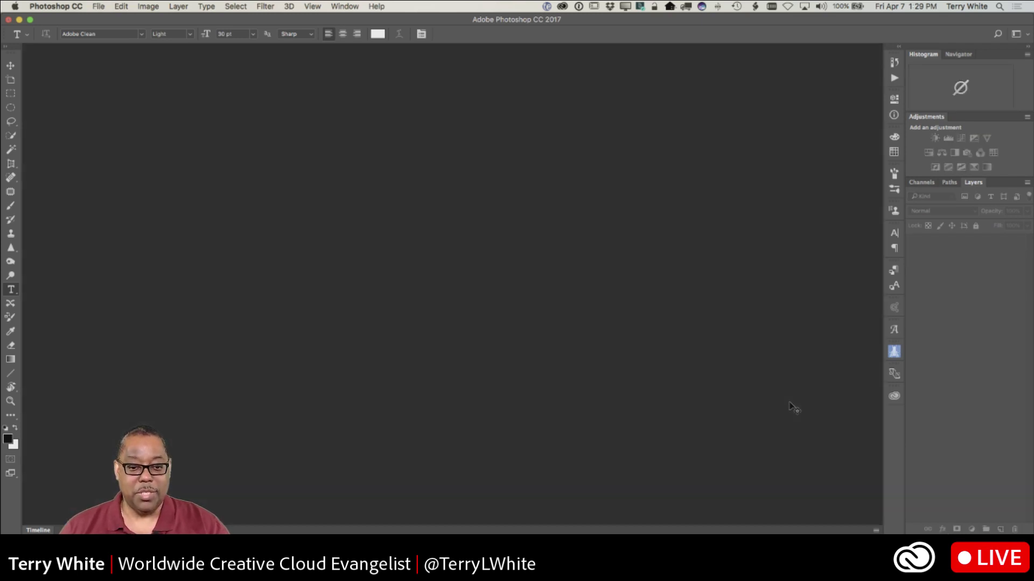
key(super+Tab)
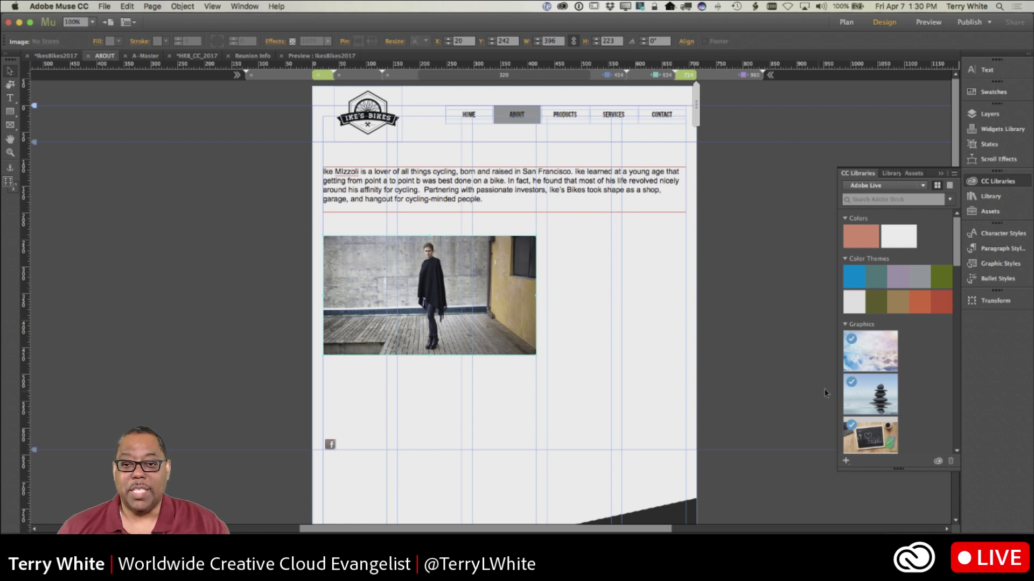
- Check the placed image on the About page at the 454, 960 and 634 breakpoints, returning to 454
click(608, 78)
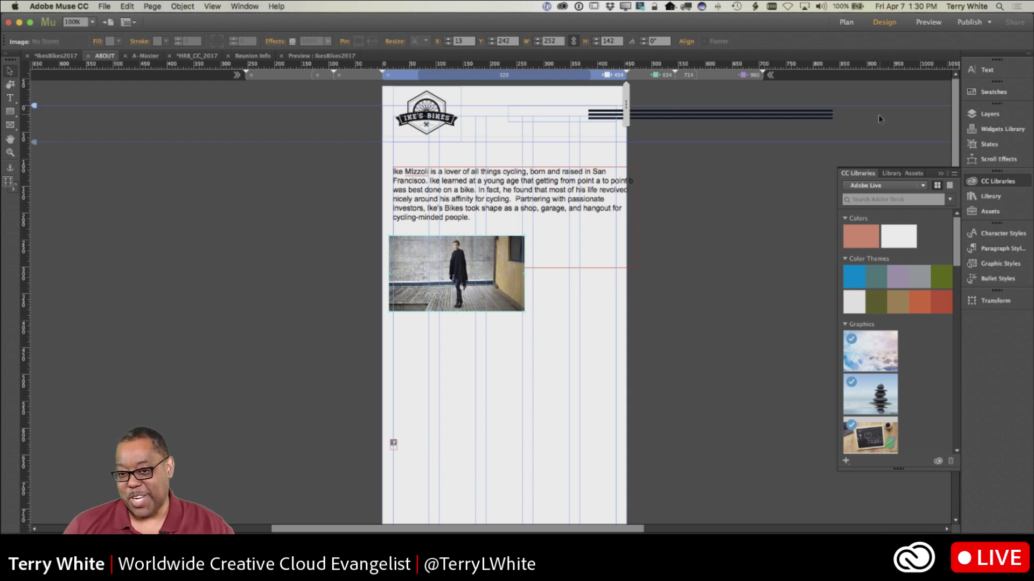
click(743, 75)
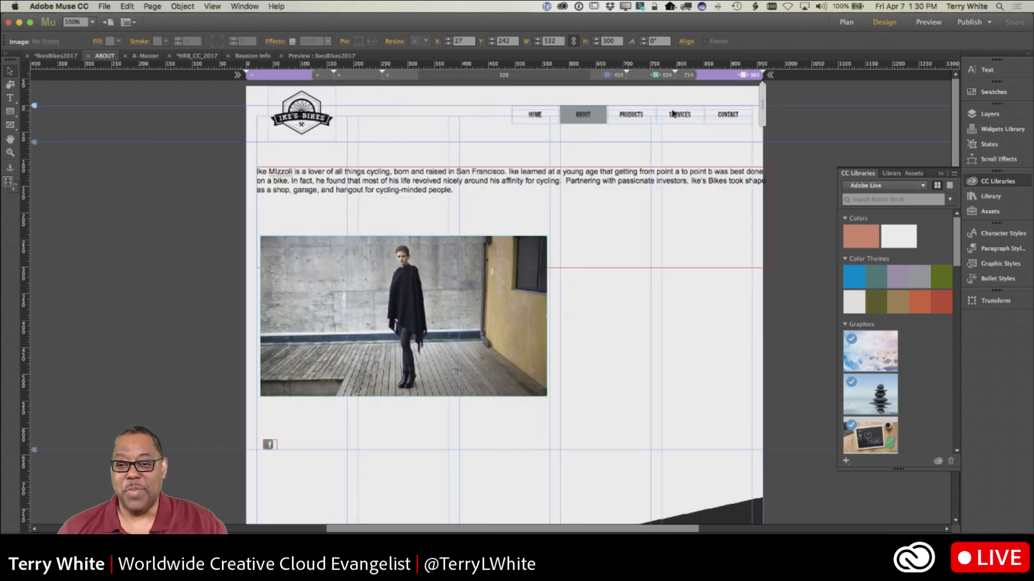
click(640, 77)
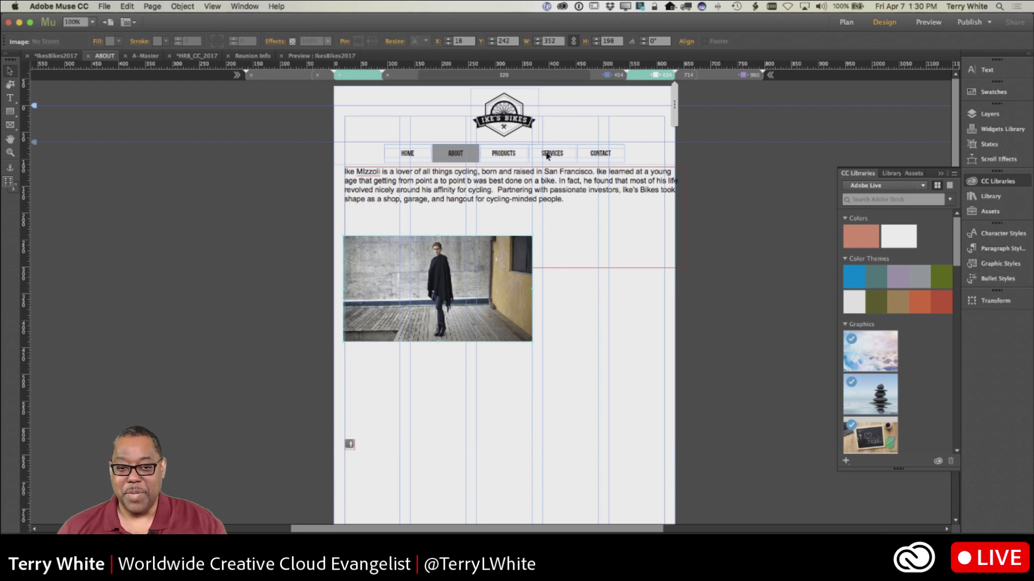
click(617, 78)
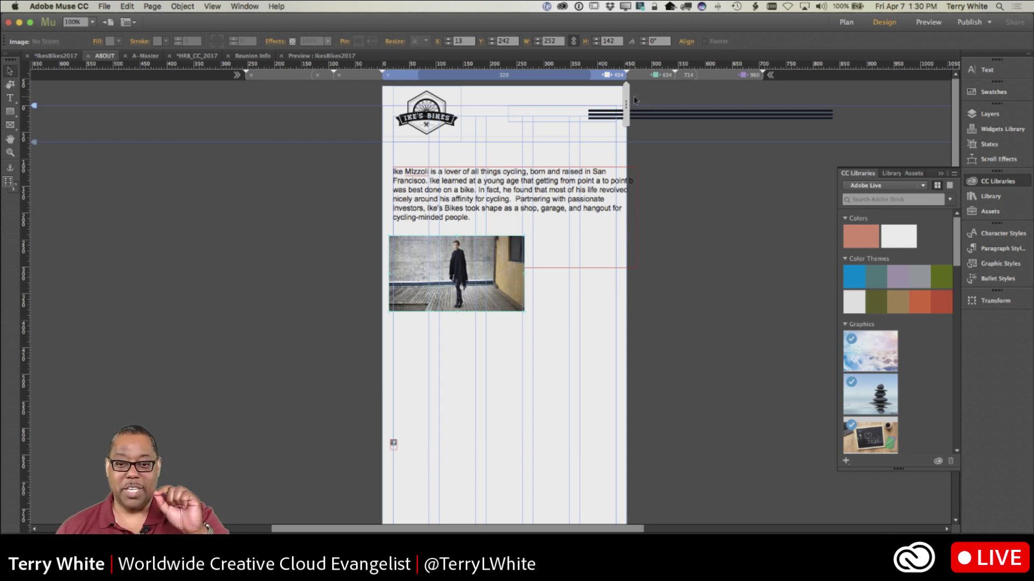
click(663, 112)
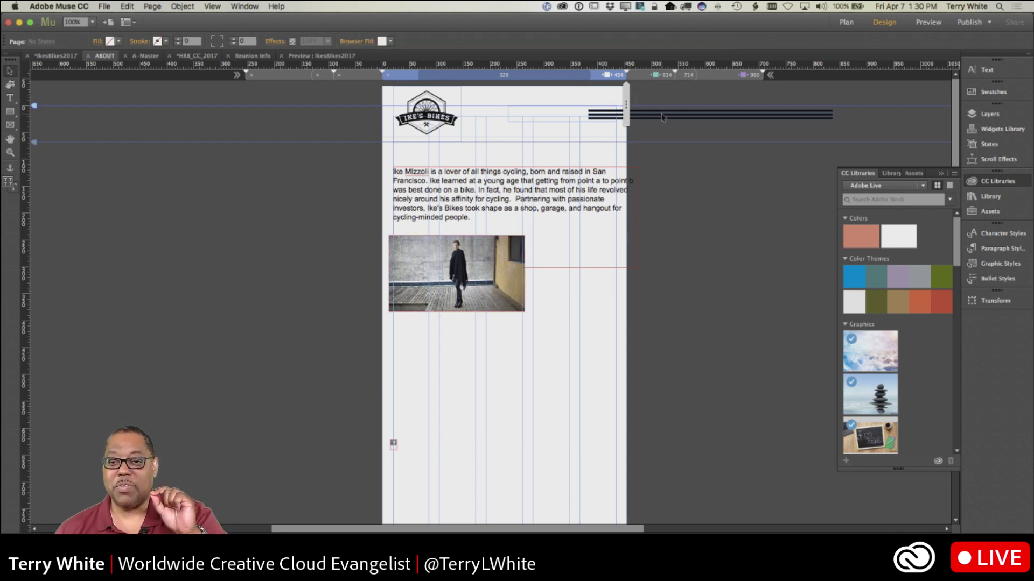
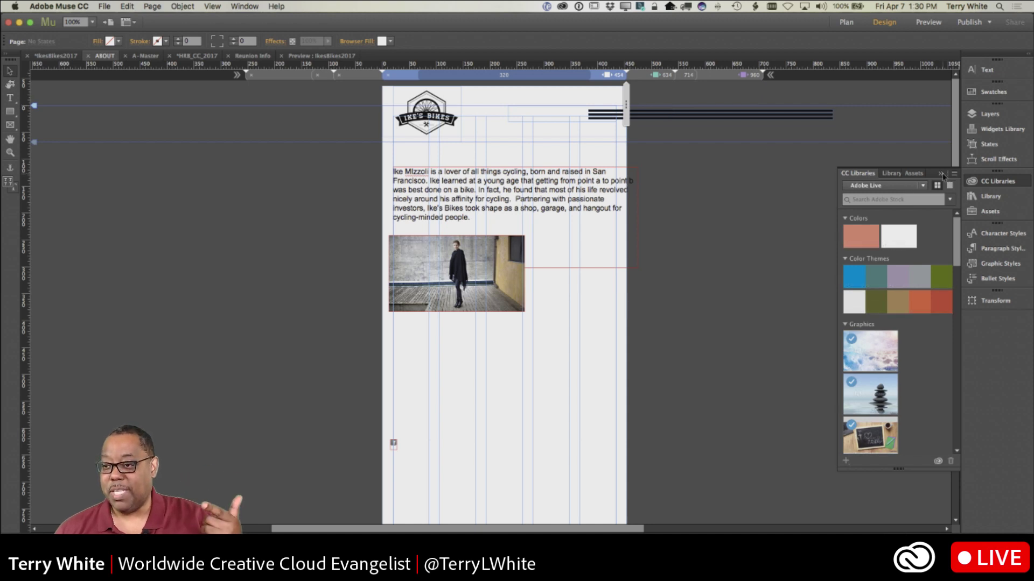
- Replace the CC Libraries view with the page's layers and examine the contents of the Background layer
click(941, 174)
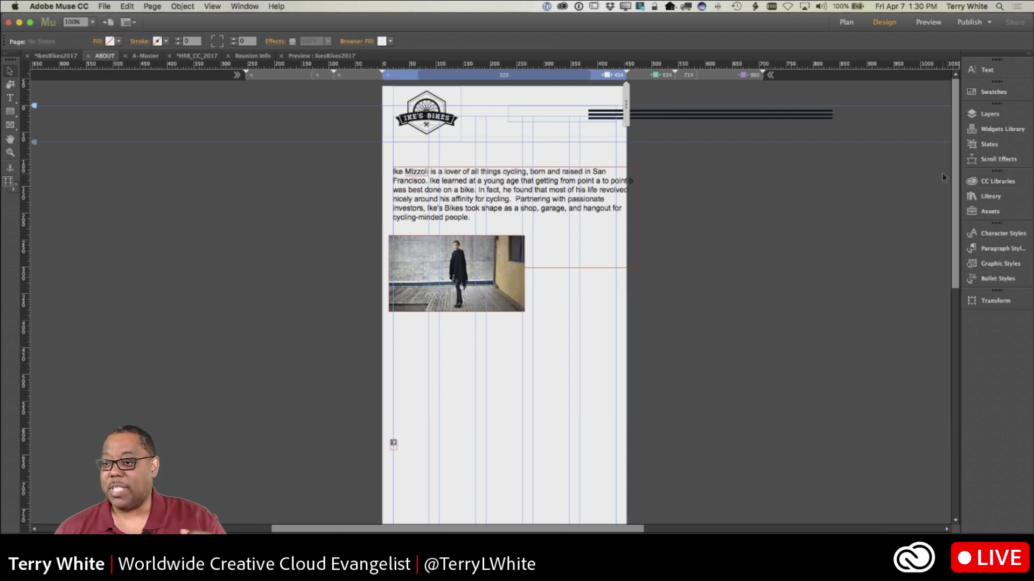
click(989, 114)
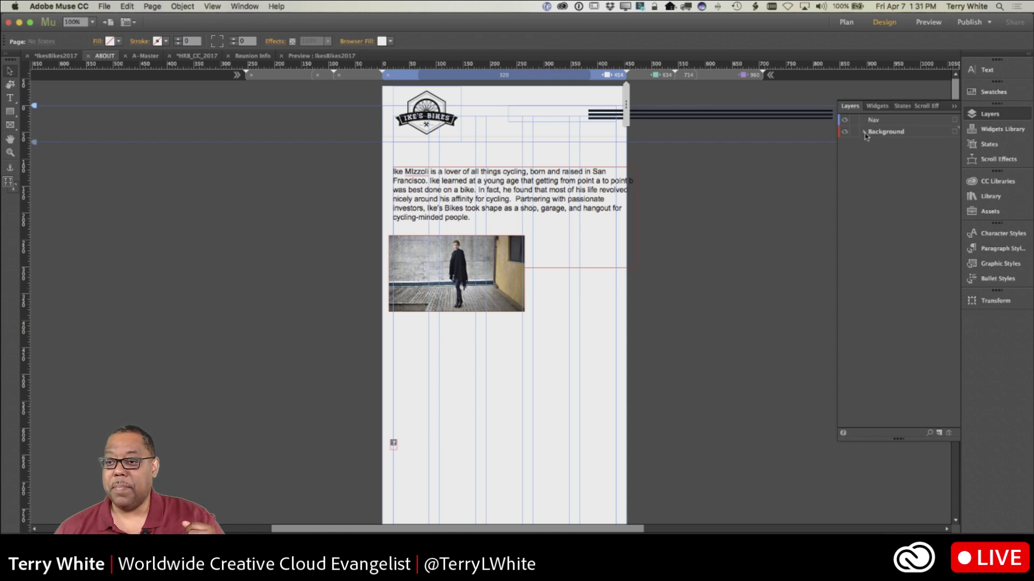
click(864, 133)
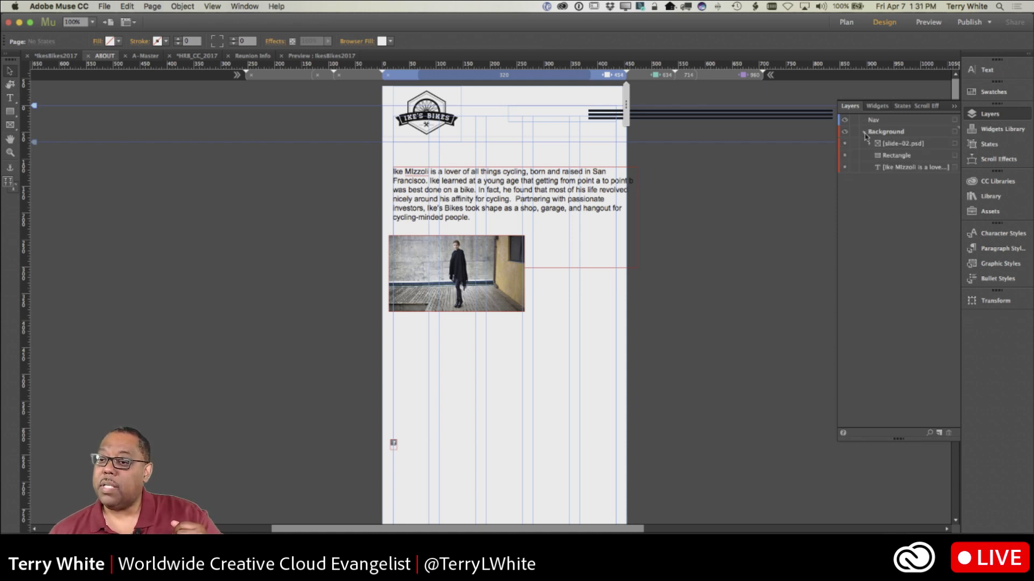
click(864, 132)
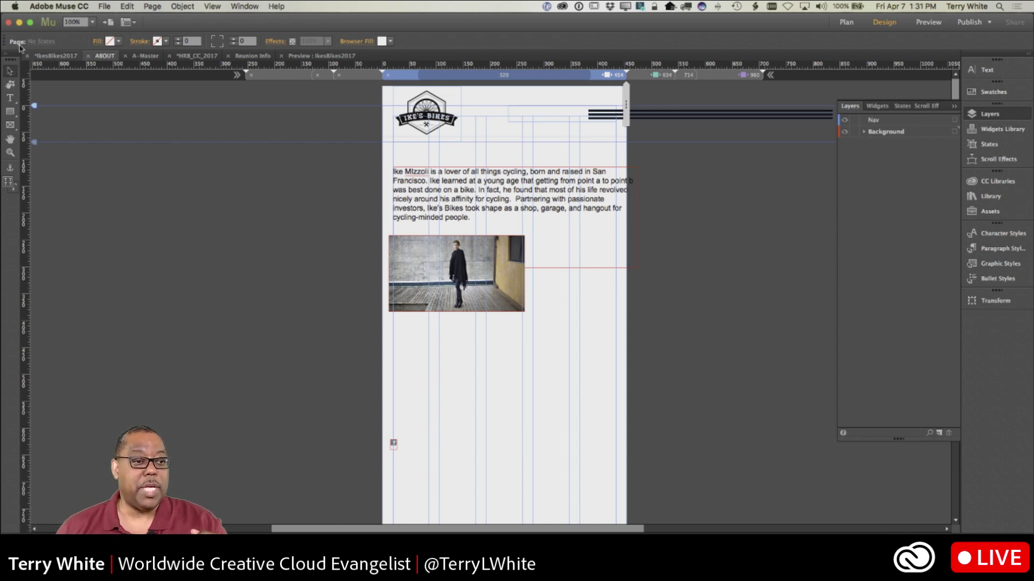
- On A-Master, list the Nav layer's contents and expand the accordion menu at the 454 breakpoint to examine it
click(139, 57)
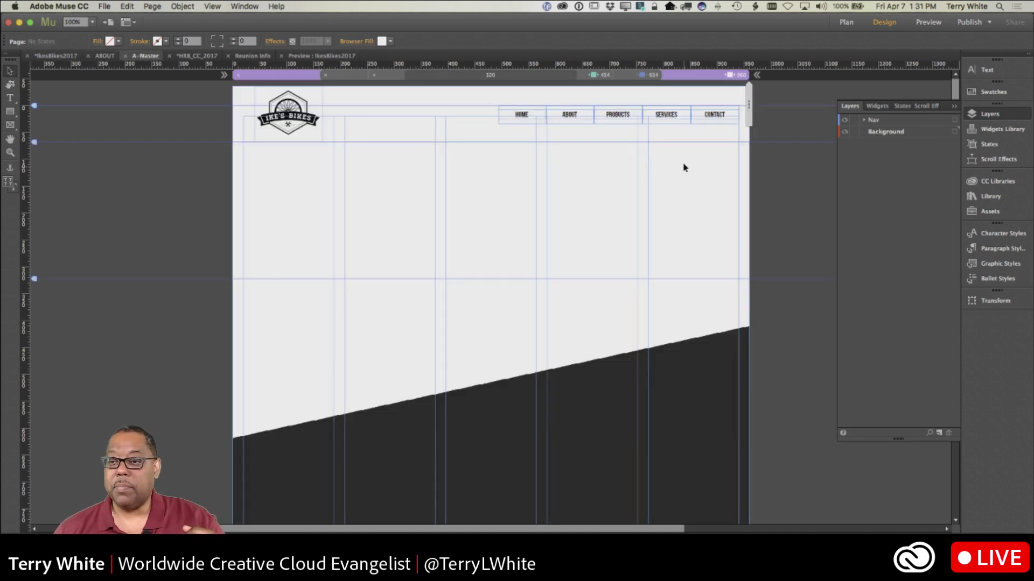
click(865, 120)
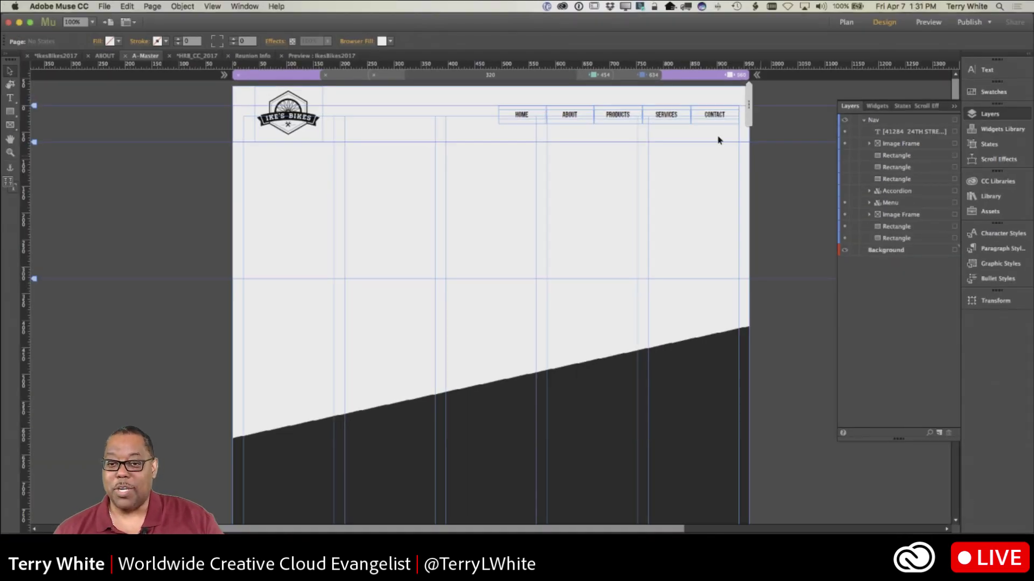
click(604, 76)
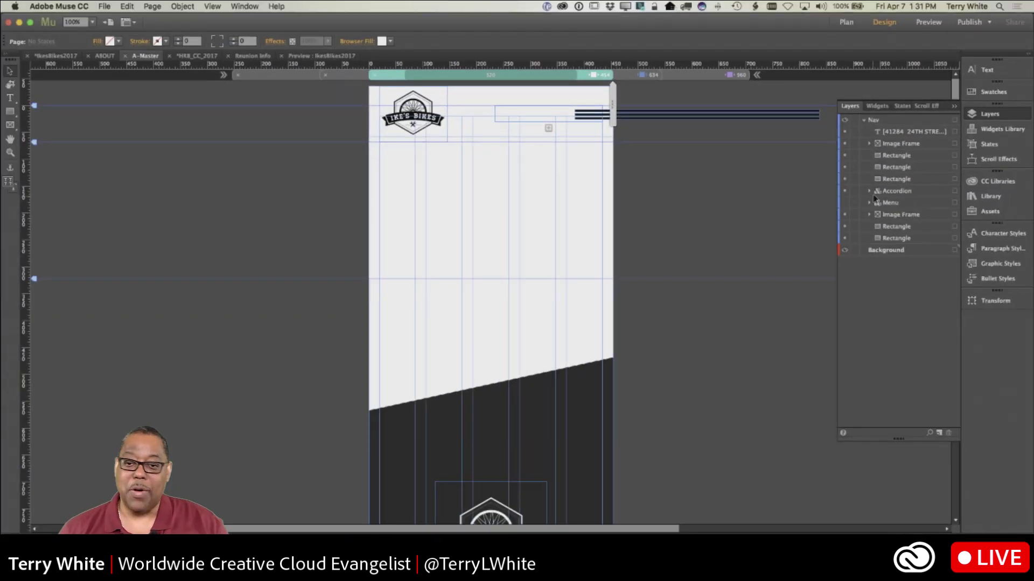
click(526, 118)
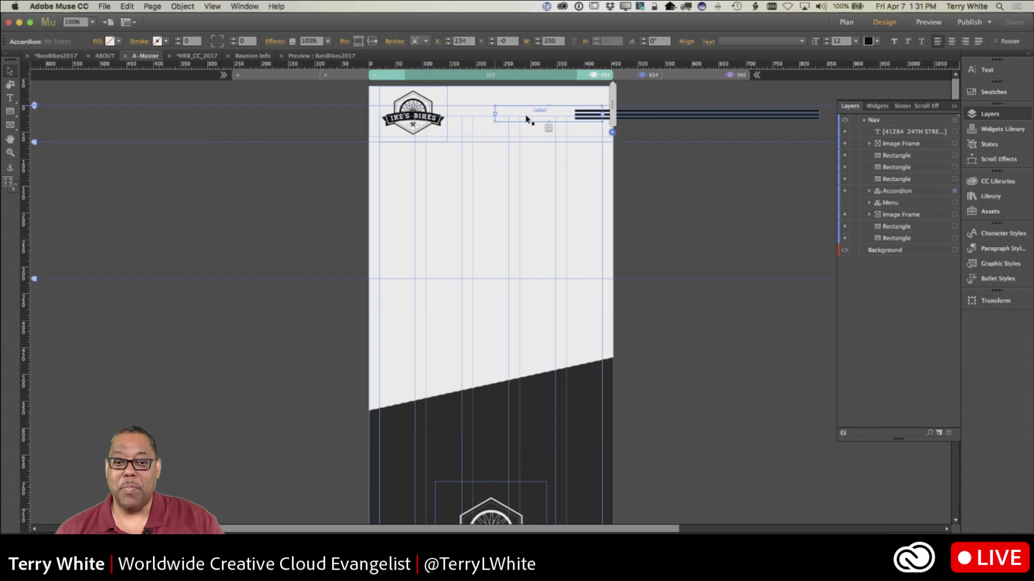
click(526, 118)
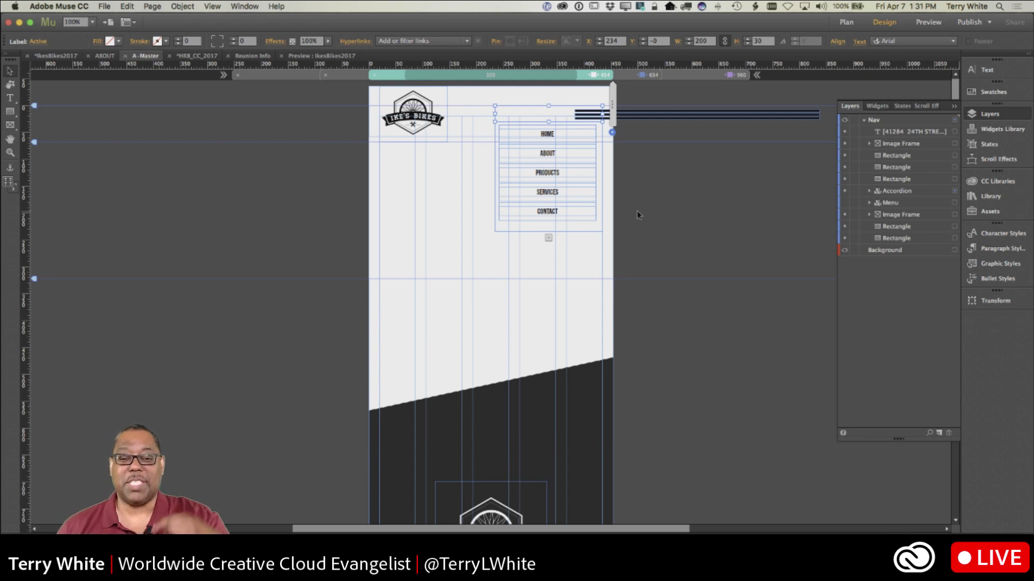
- Toggle the accordion menu on the master to its collapsed state and deselect it
click(529, 118)
click(529, 118)
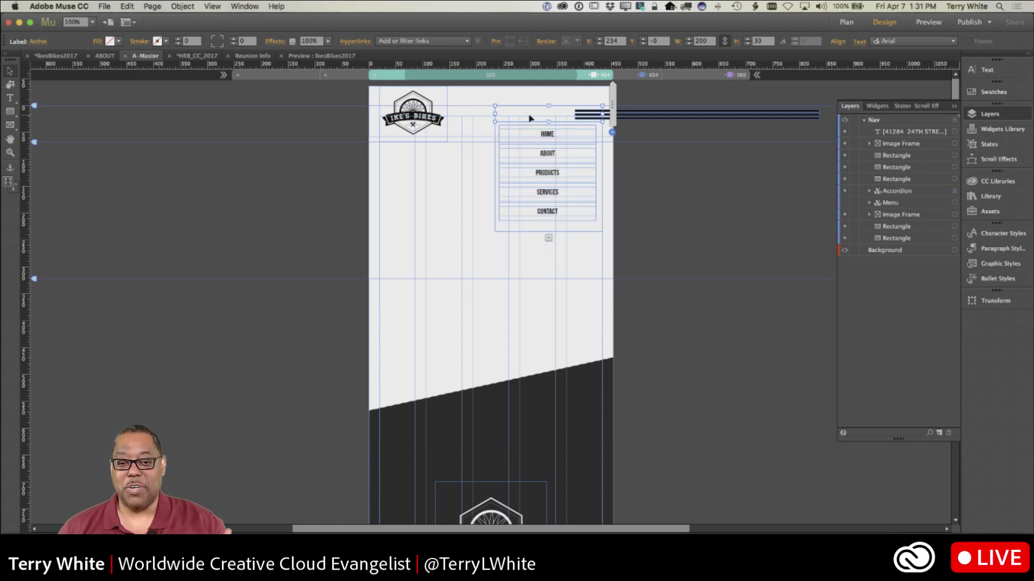
click(529, 118)
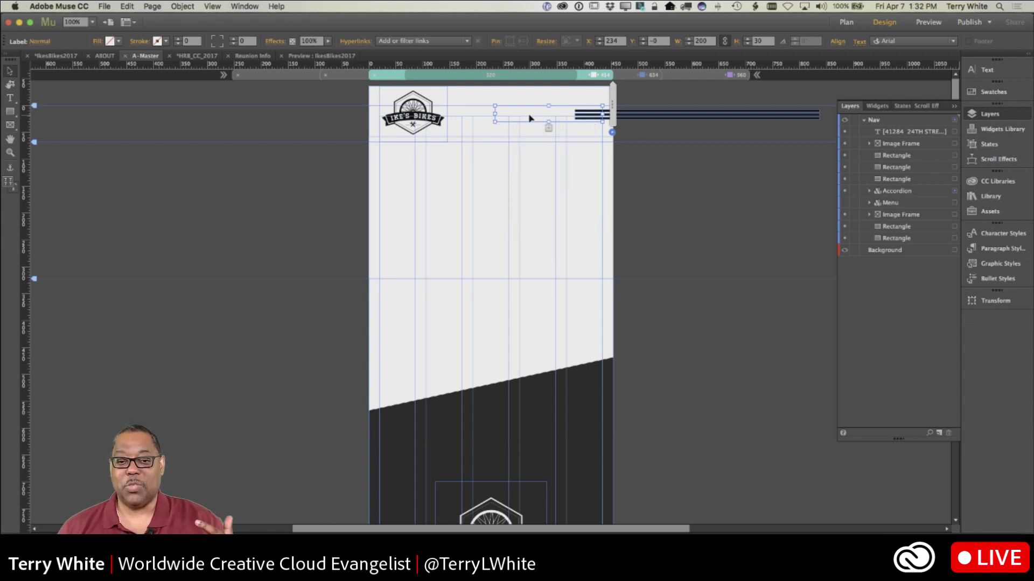
click(844, 192)
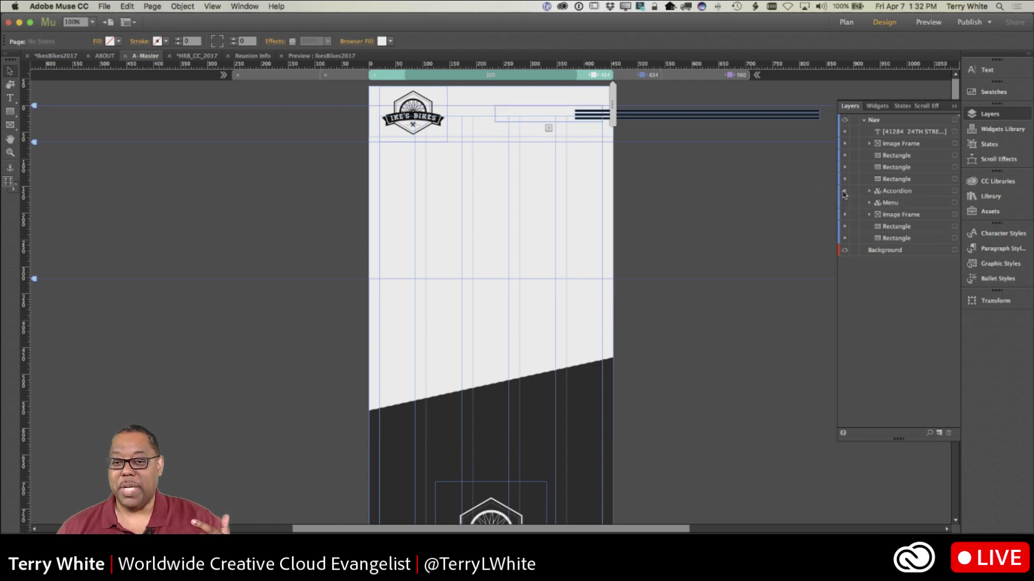
- Try to shorten the lowest bar of the old menu icon to fit inside the page
click(652, 119)
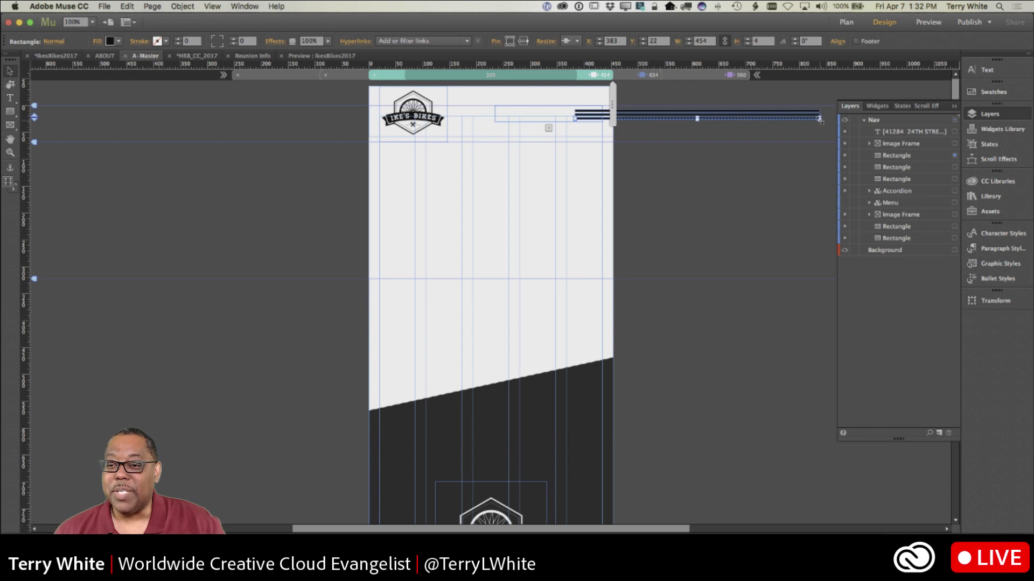
drag(819, 119, 602, 122)
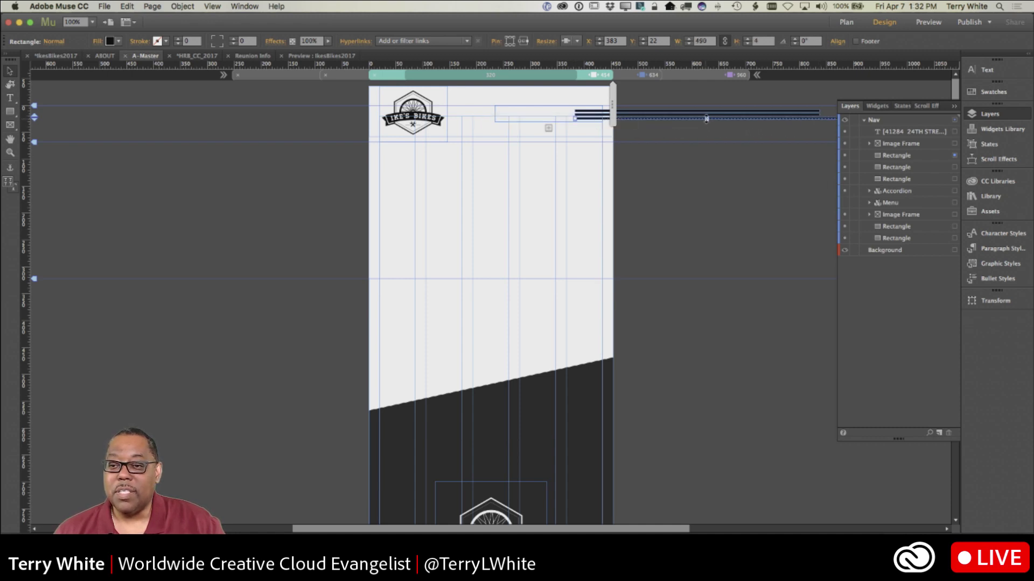
click(724, 124)
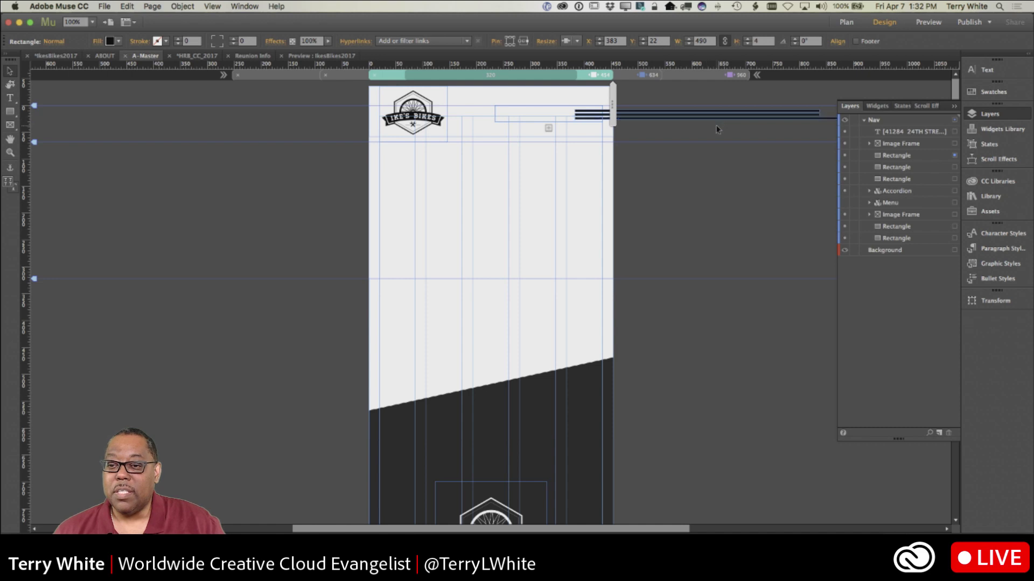
click(745, 127)
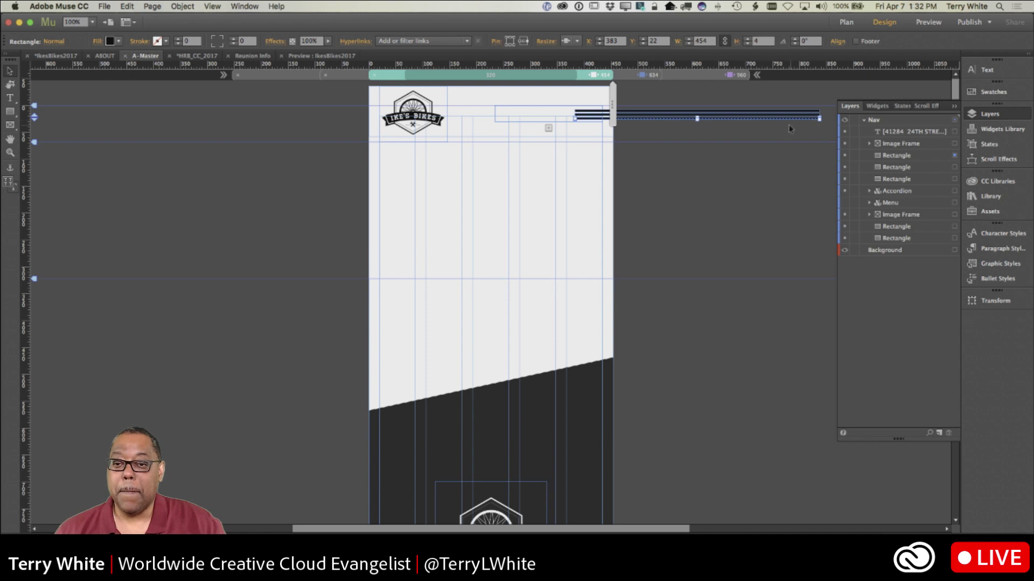
- Delete all three overlong bars of the old menu icon beside the accordion
shift+click(734, 115)
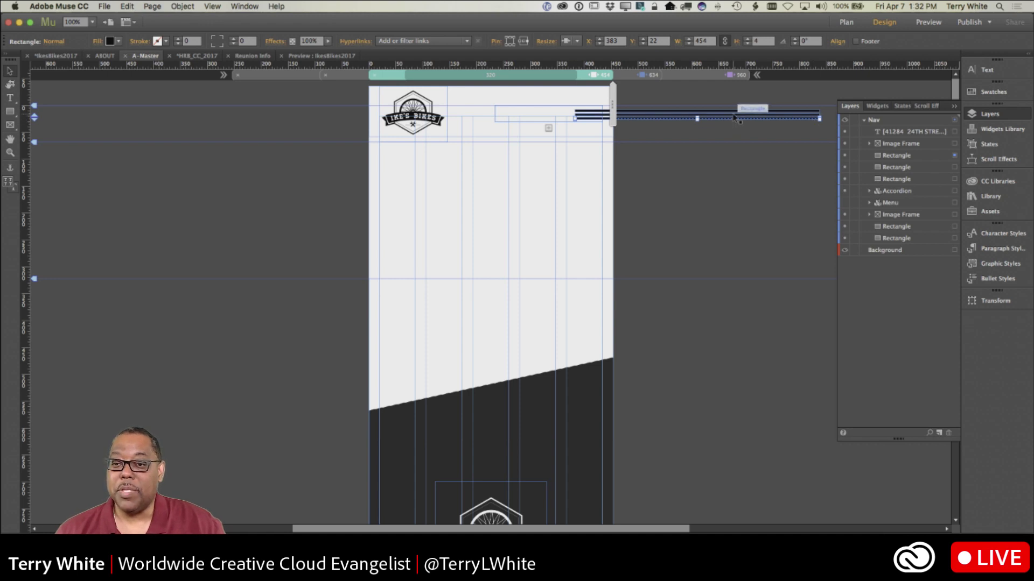
shift+click(733, 113)
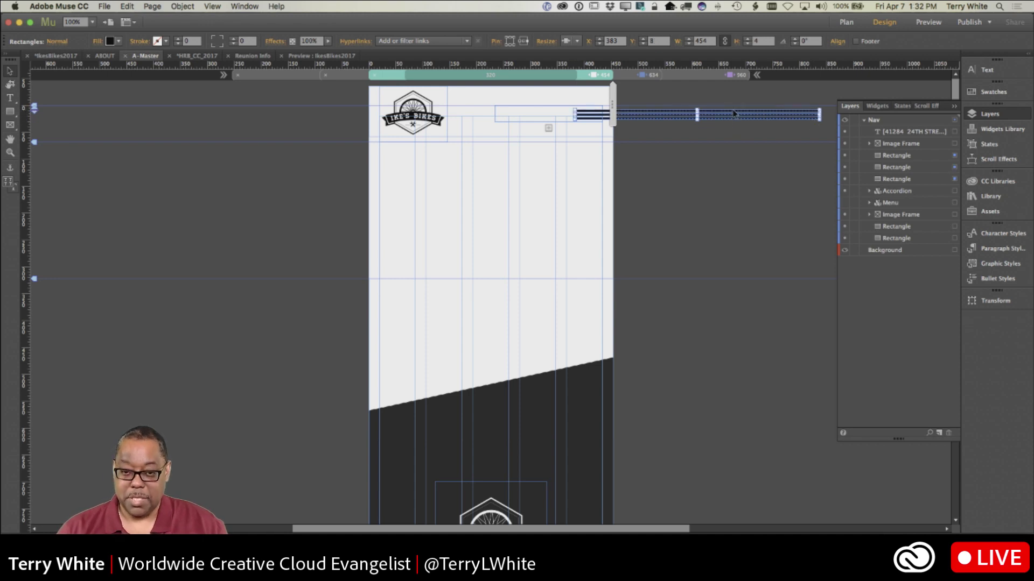
key(Delete)
- Draw a black-filled bar about 28 × 3 px at the accordion's right end and duplicate it twice below, forming a three-bar menu icon
key(z)
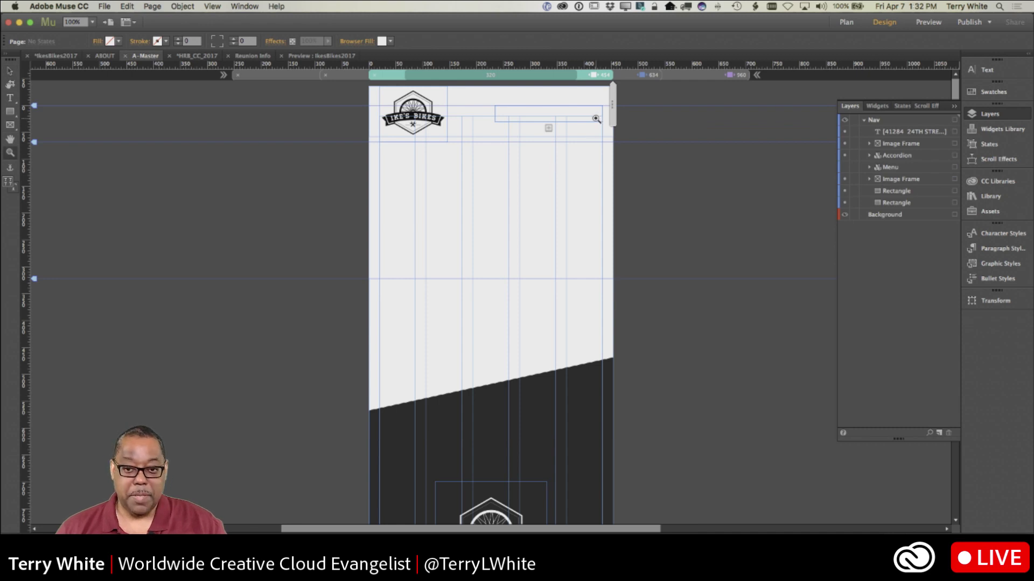
drag(586, 111, 624, 104)
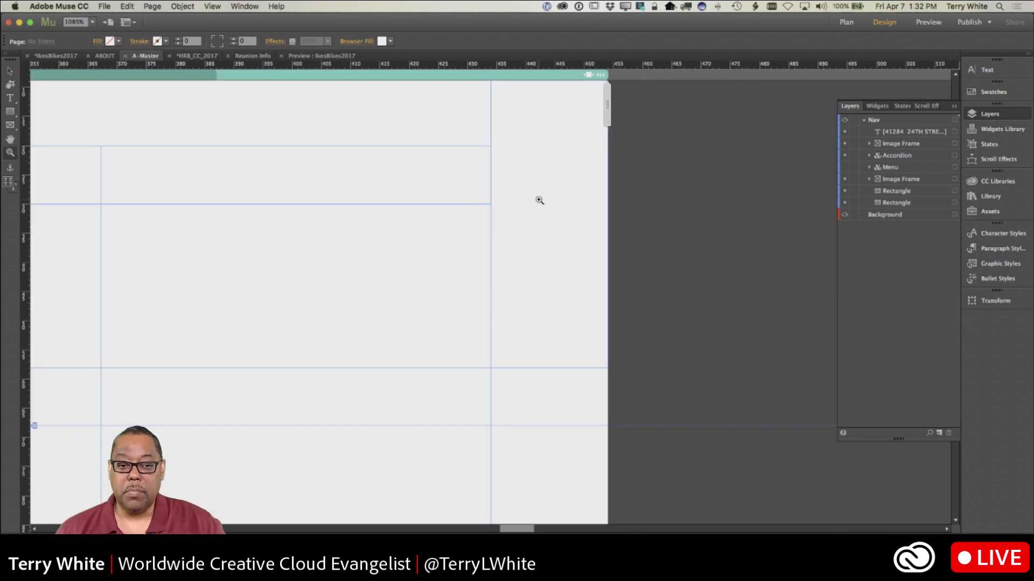
alt+click(441, 219)
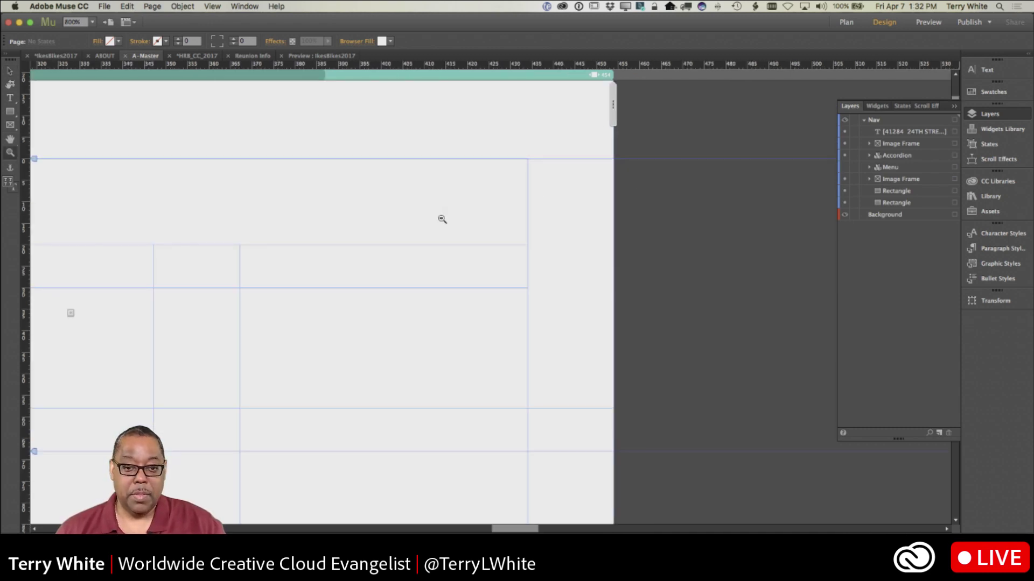
alt+click(442, 220)
alt+click(454, 240)
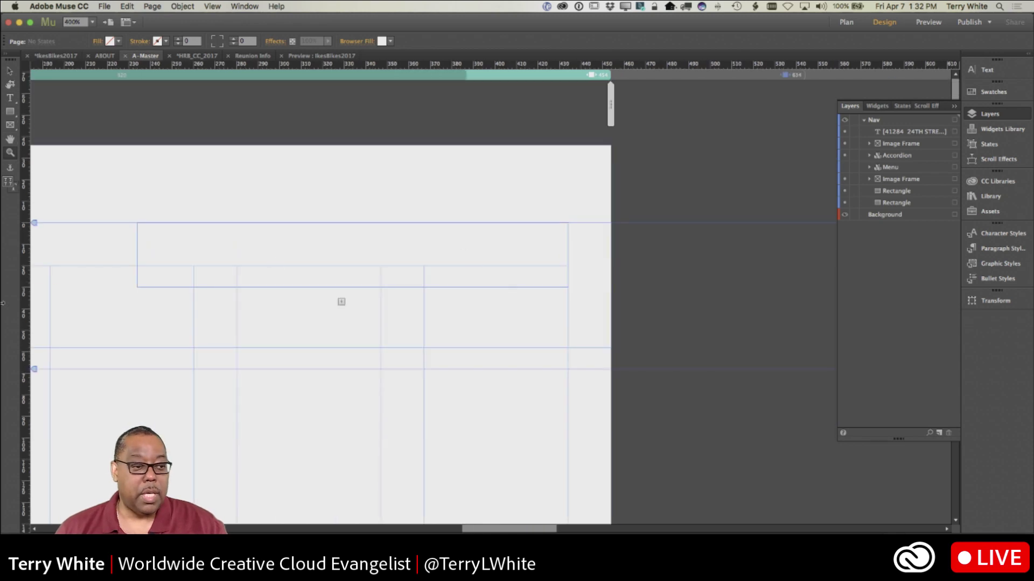
click(9, 114)
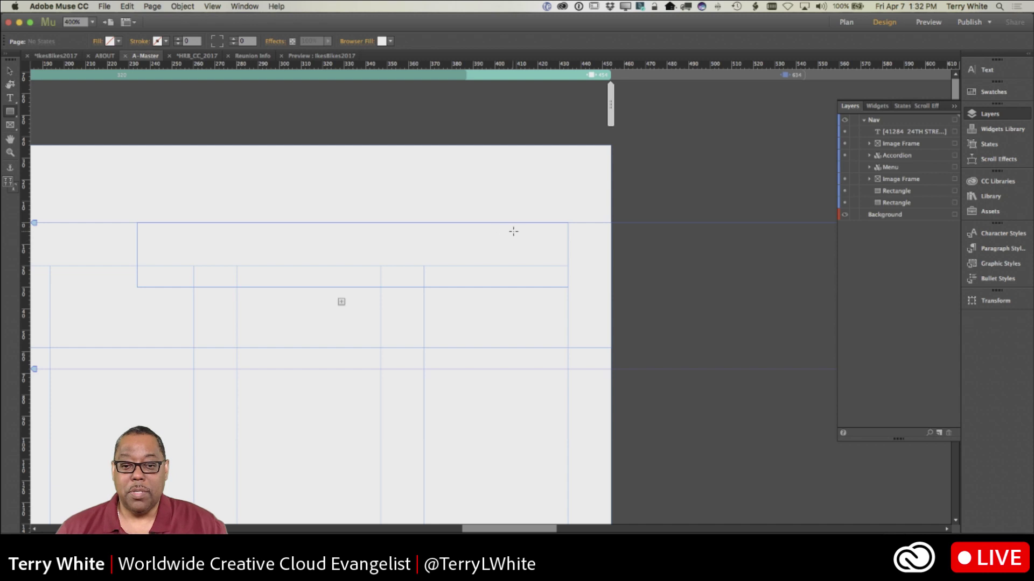
drag(503, 231, 563, 236)
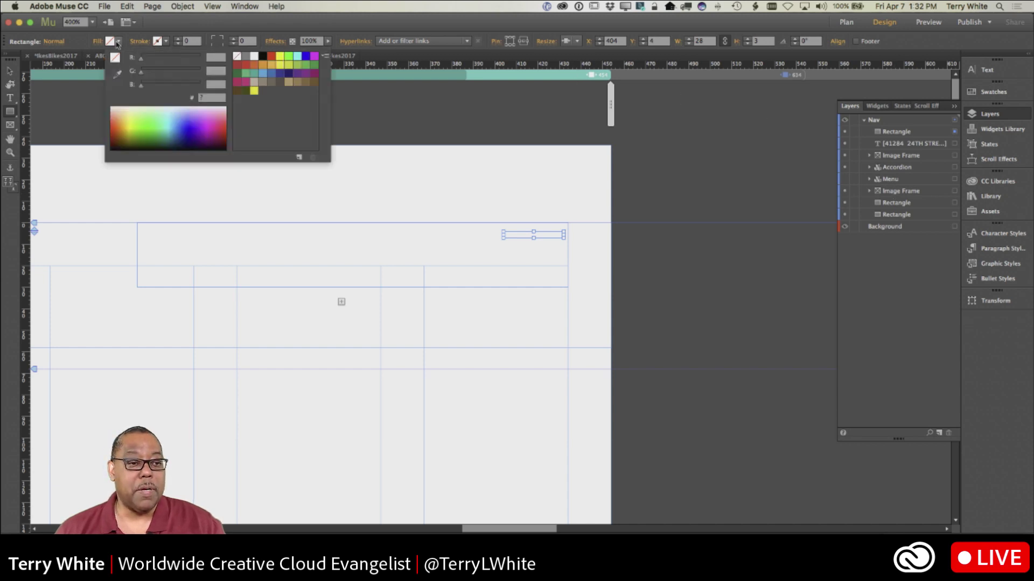
click(117, 41)
click(262, 56)
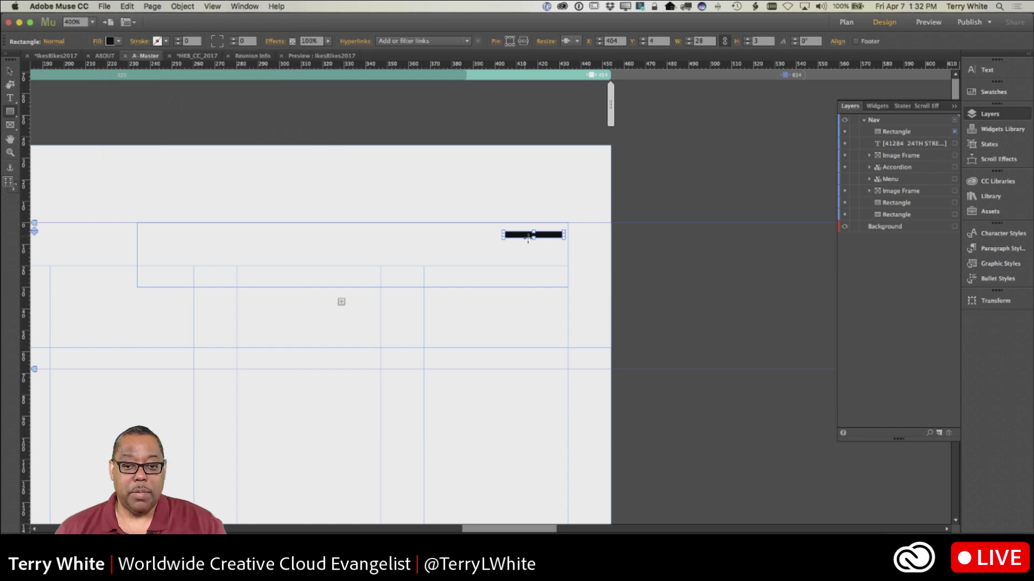
click(9, 70)
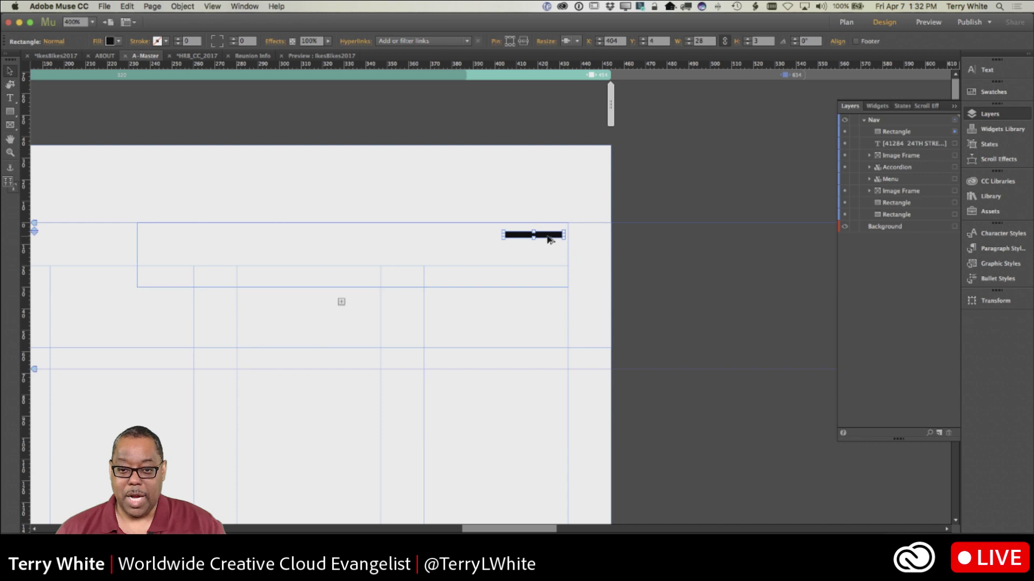
drag(549, 239, 547, 263)
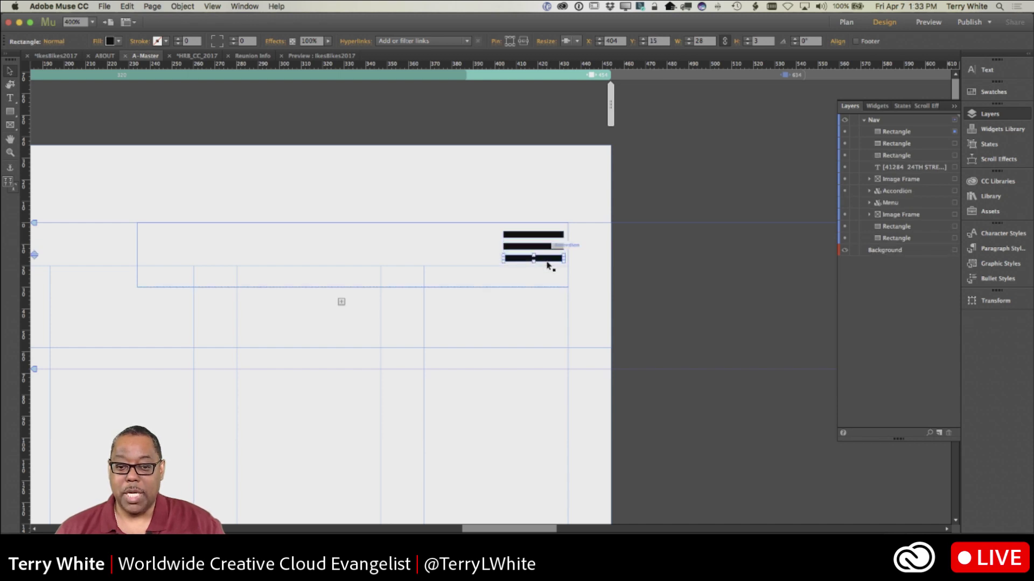
- Turn off responsive width resizing for each of the three menu icon bars
click(566, 43)
click(592, 67)
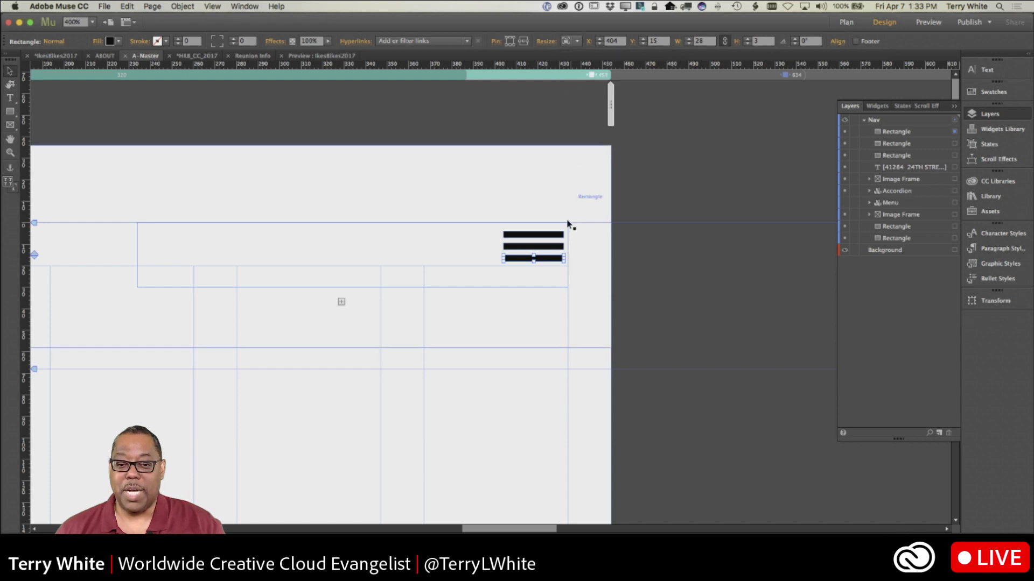
click(555, 246)
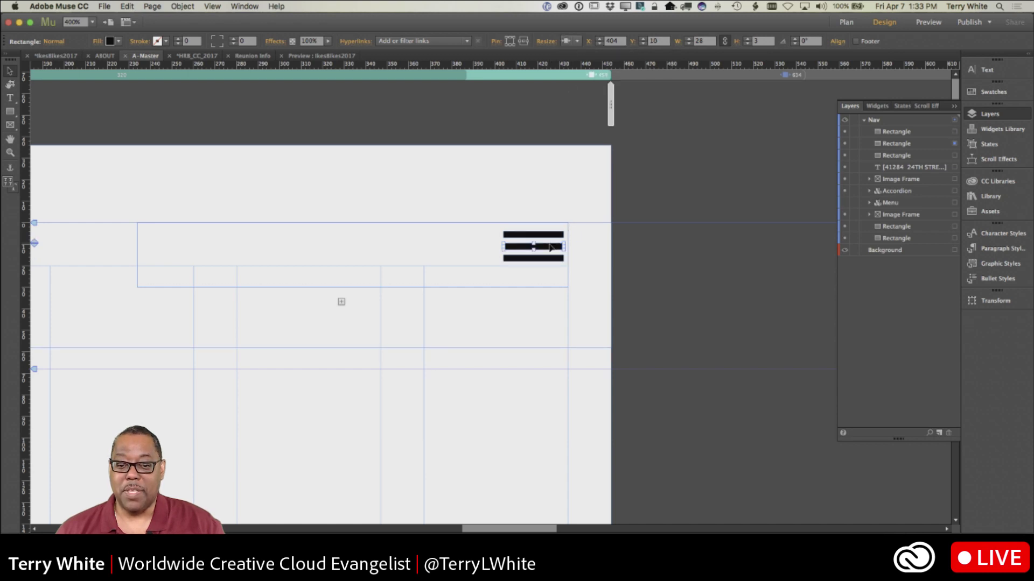
click(565, 42)
click(576, 58)
click(550, 235)
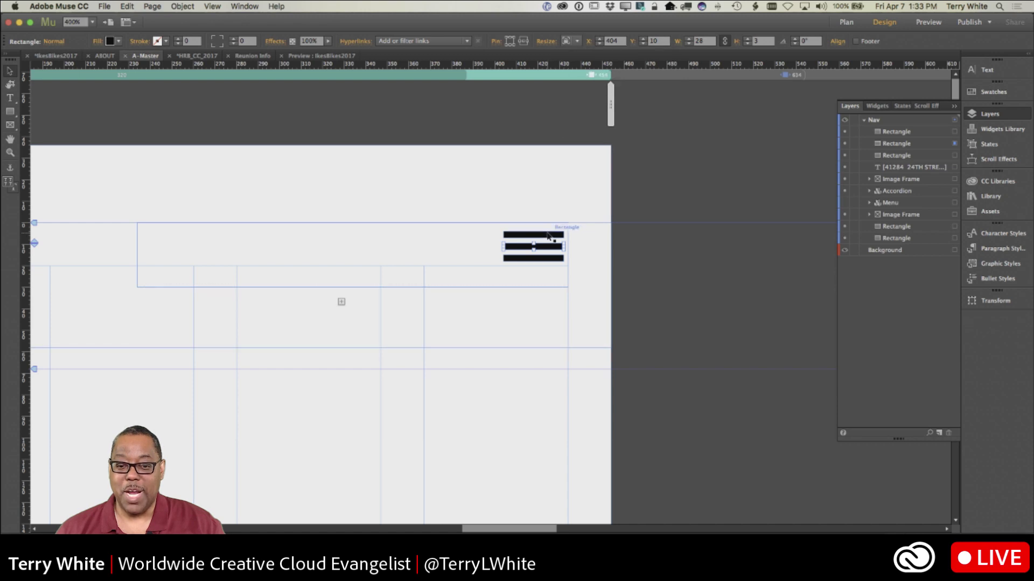
click(565, 42)
click(572, 65)
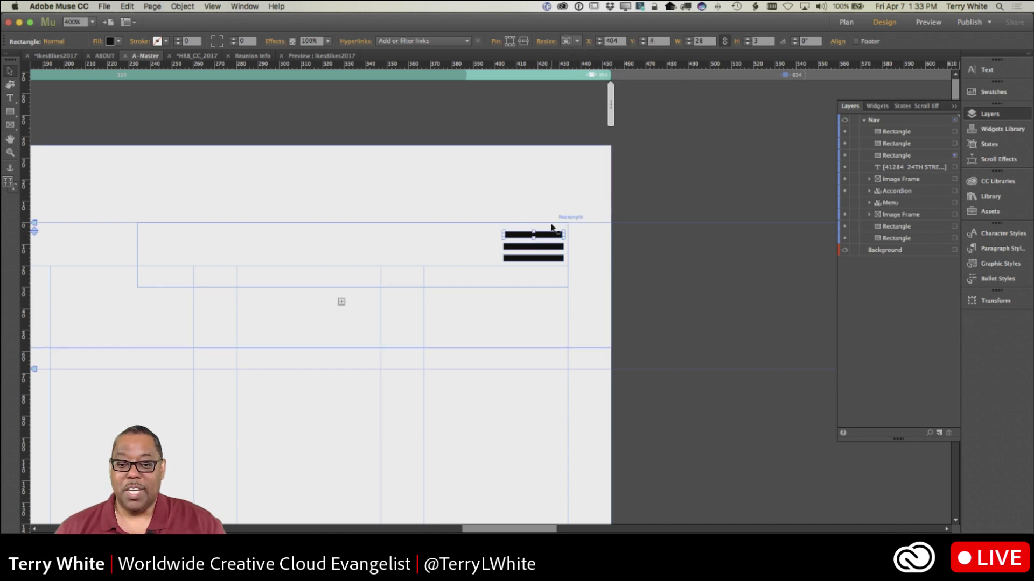
- Group the three bars into a single menu icon and deselect it
shift+click(552, 247)
shift+click(551, 259)
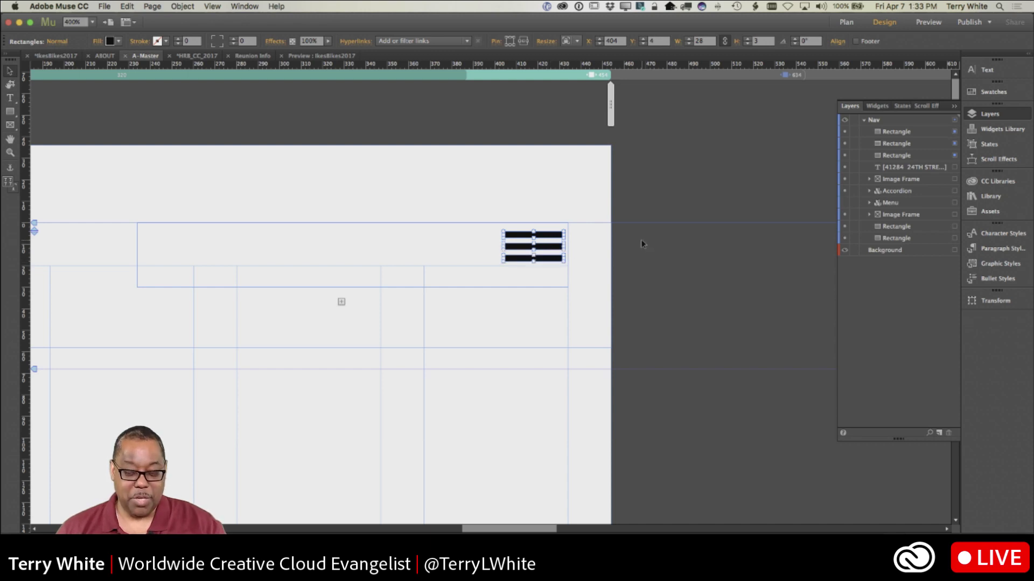
key(super+g)
click(619, 260)
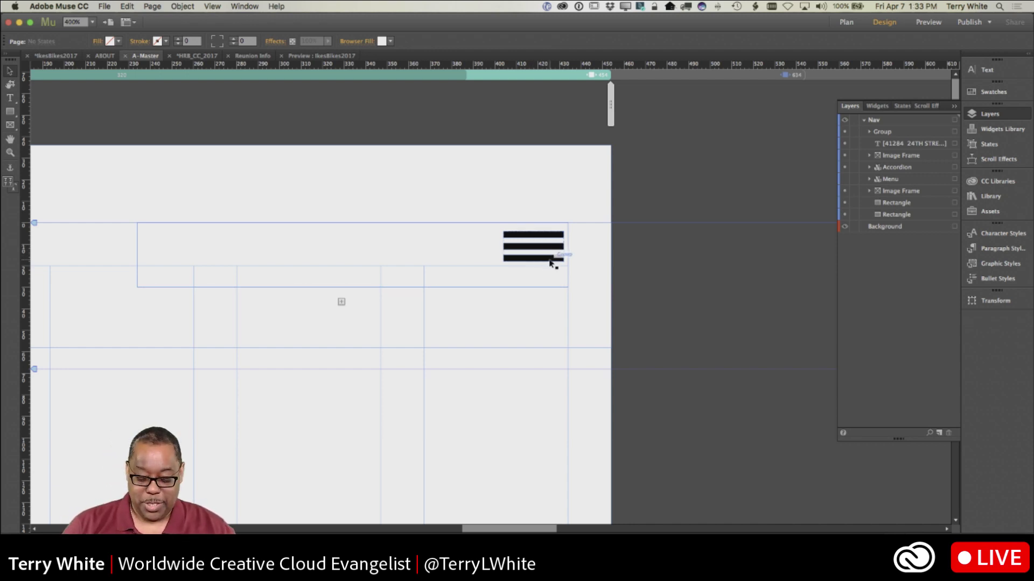
- Examine the accordion's label under the icon, and check the grouped icon at the 634 breakpoint before returning to 454
key(super+minus)
key(super+minus)
key(super+minus)
key(super+minus)
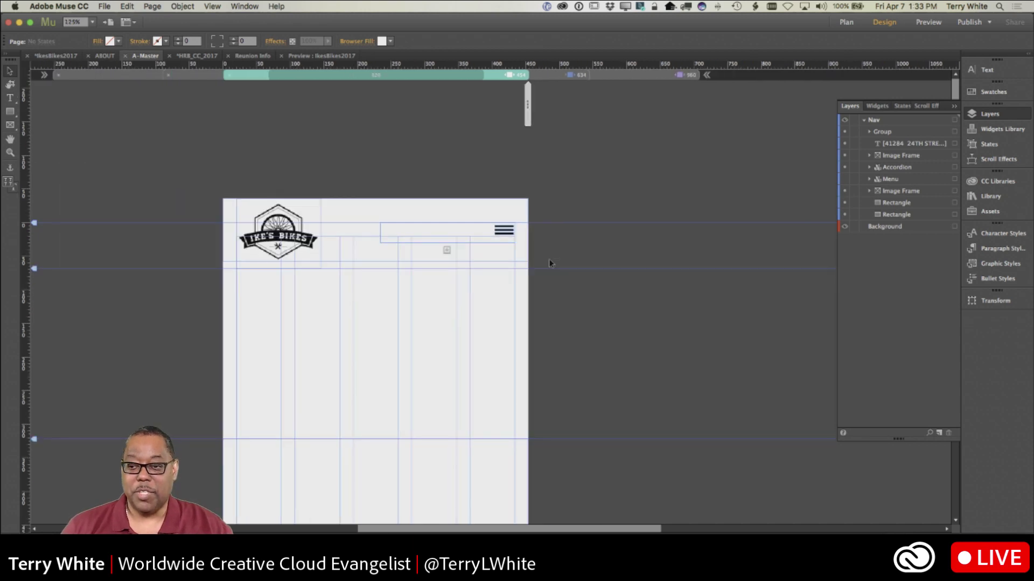
click(507, 236)
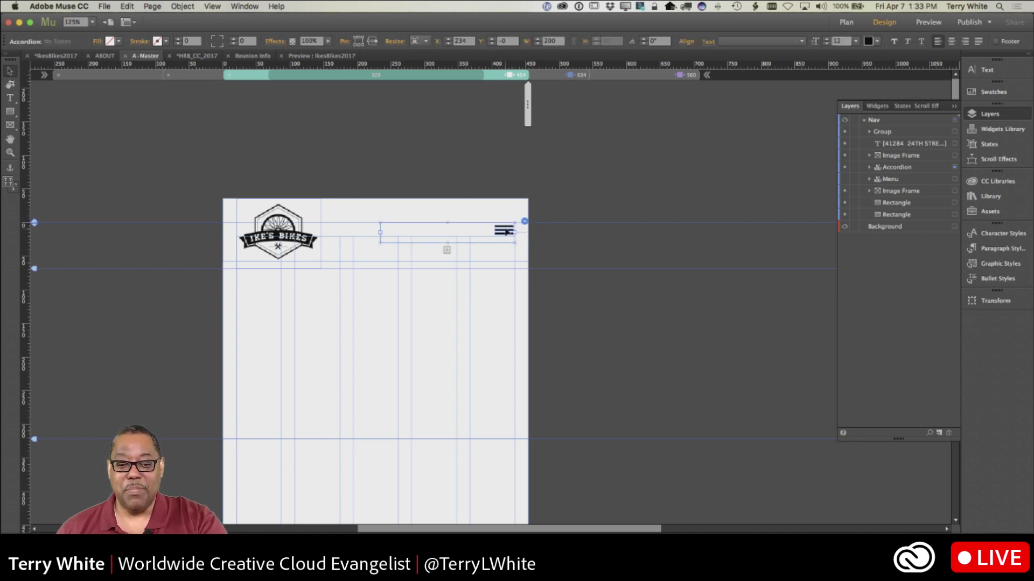
click(508, 236)
click(507, 236)
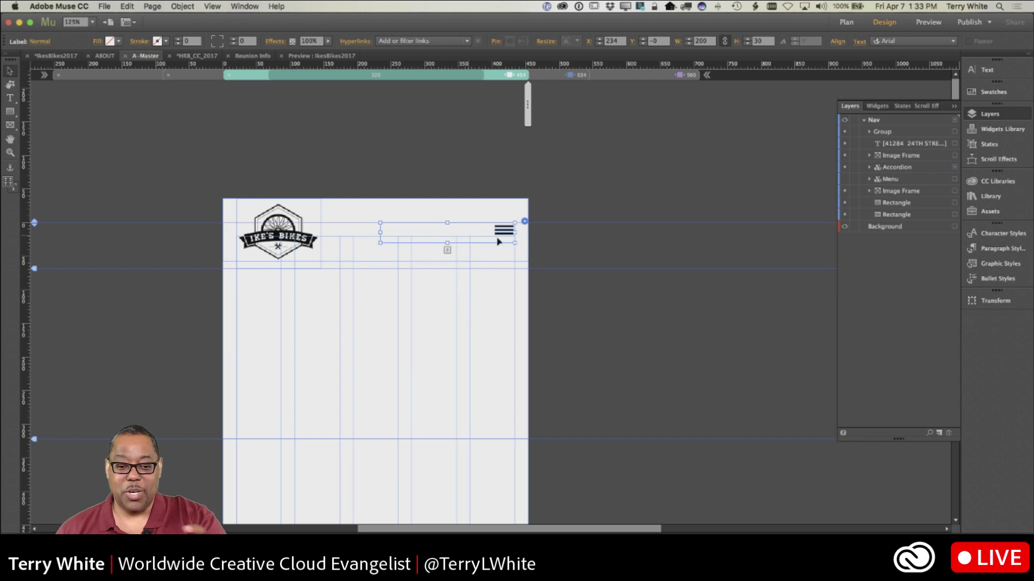
click(556, 76)
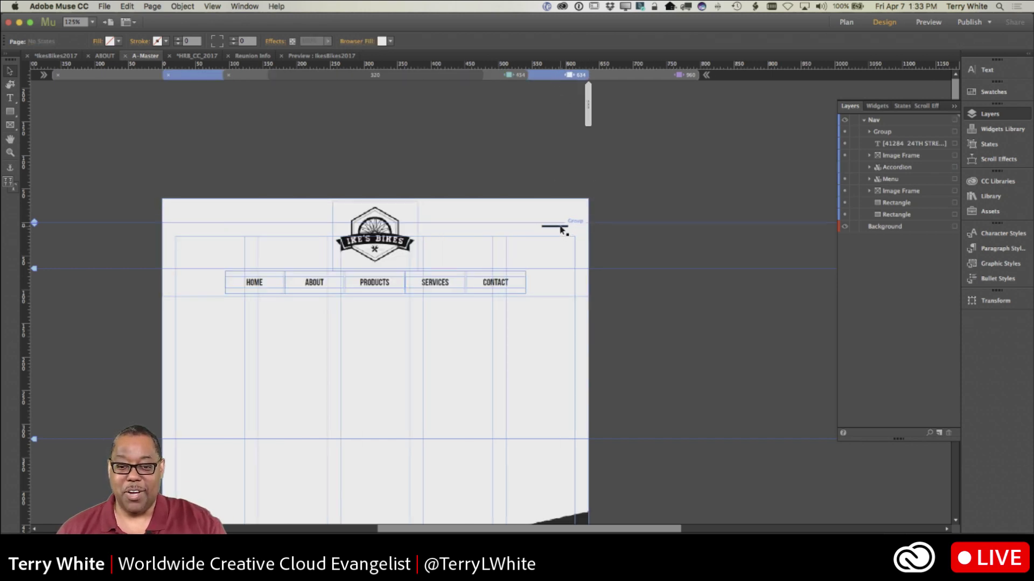
click(502, 76)
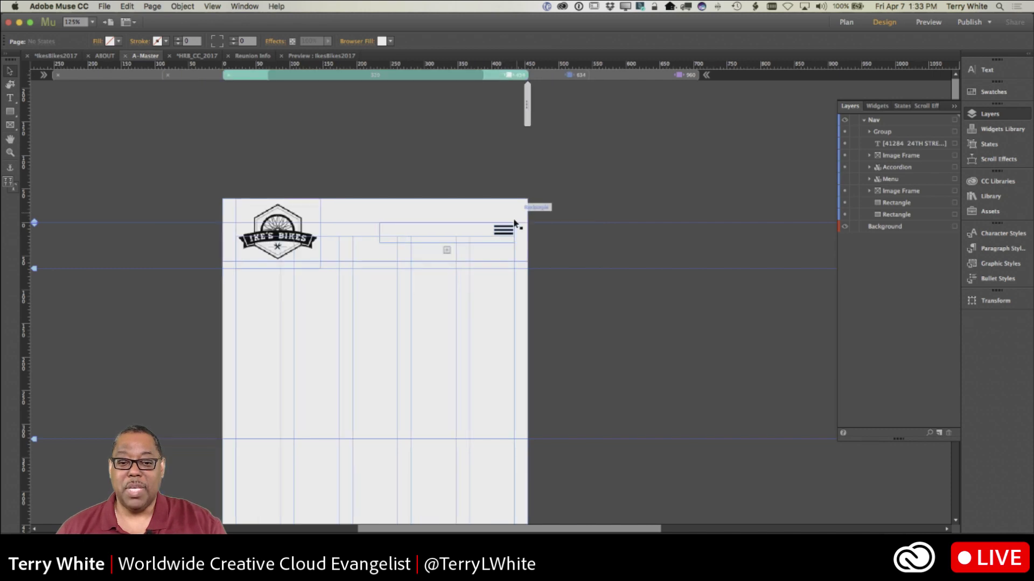
- Hide the grouped menu icon in all breakpoints other than 454, and fit the page in view
key(z)
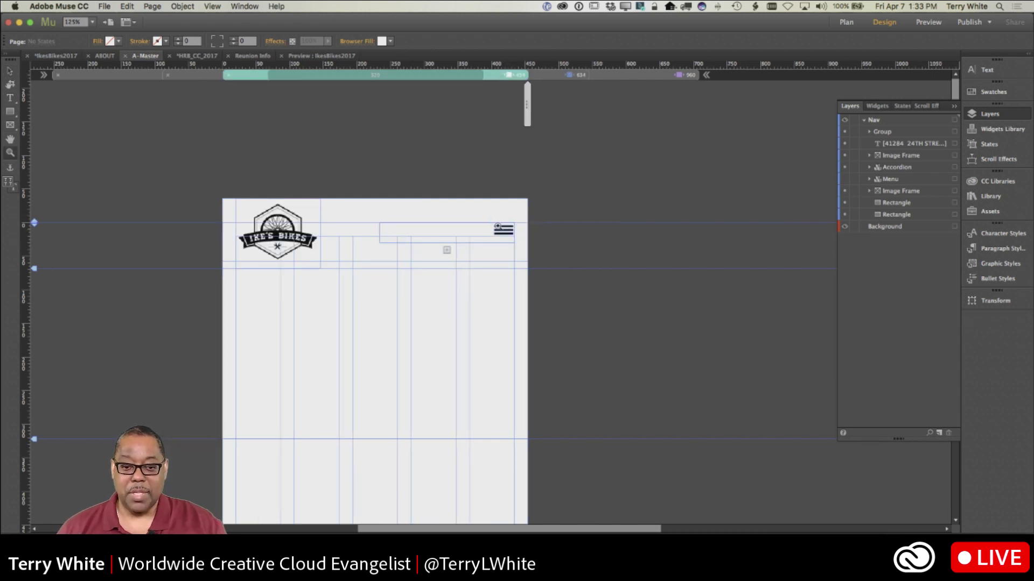
drag(488, 219, 548, 258)
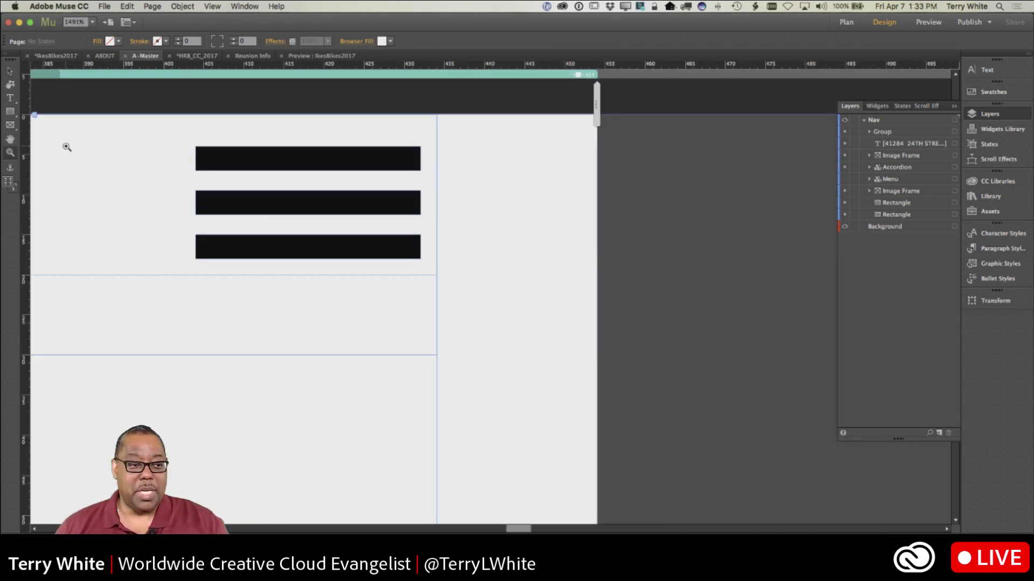
click(12, 72)
click(264, 165)
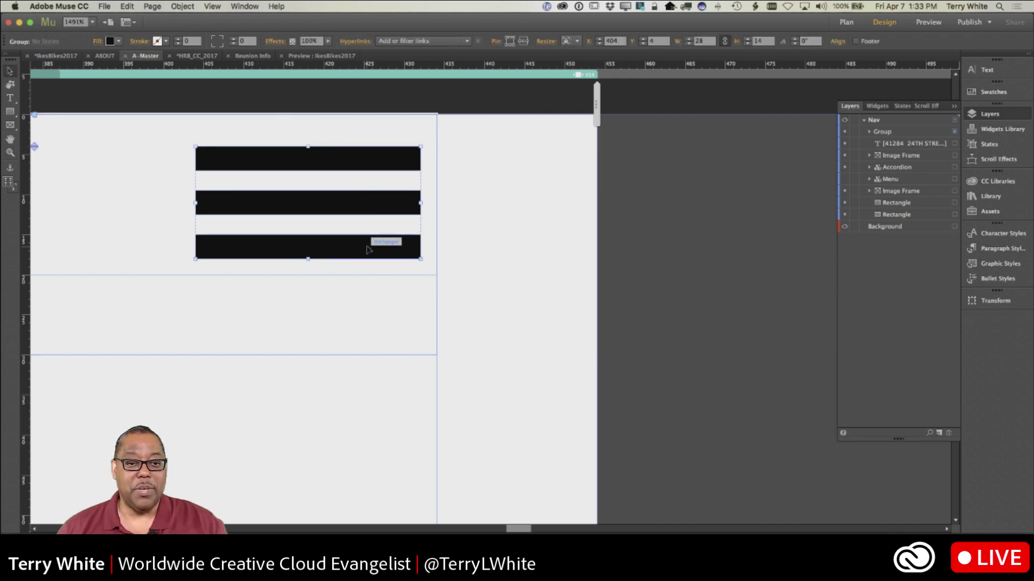
right_click(289, 163)
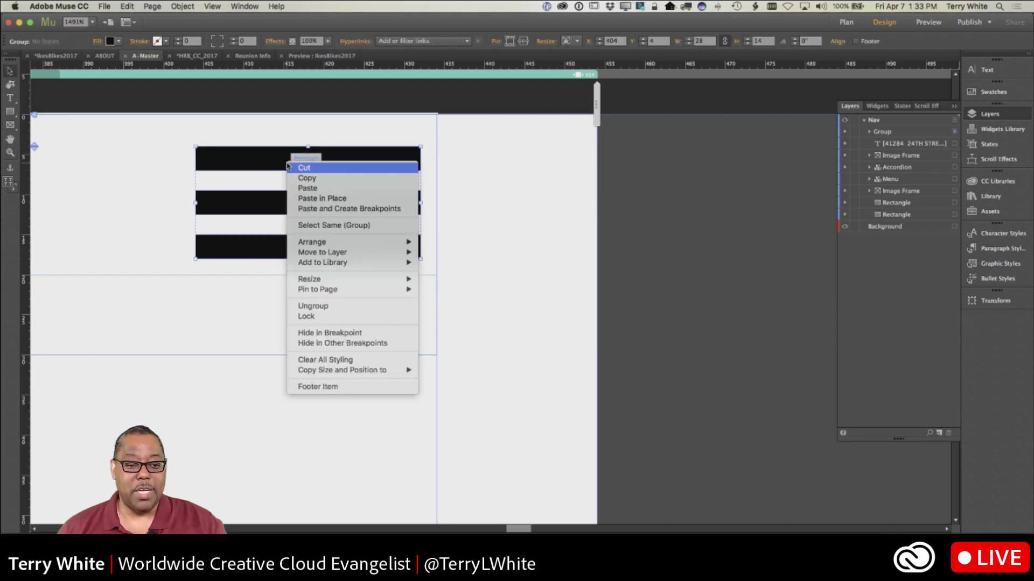
click(369, 344)
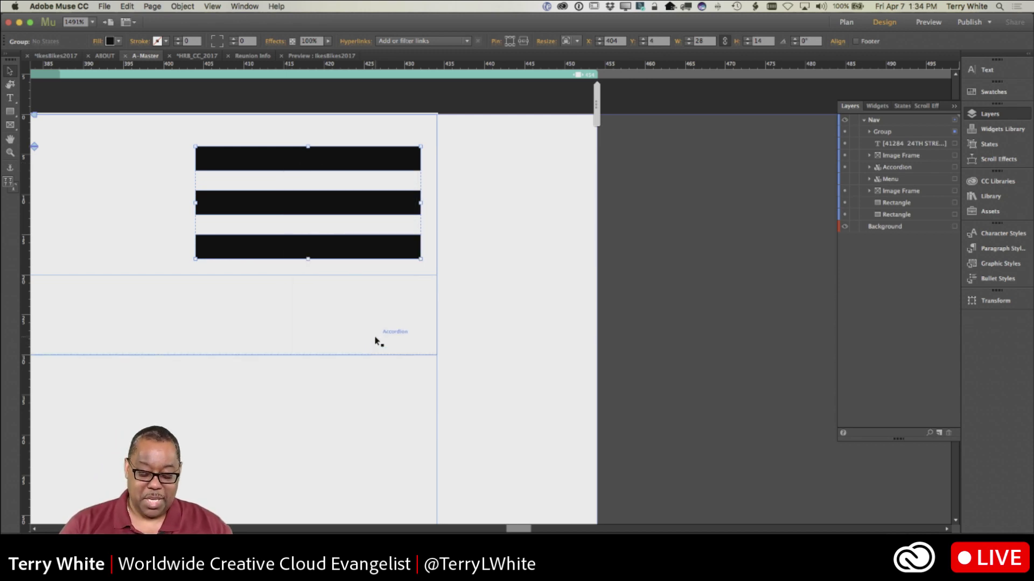
key(super+0)
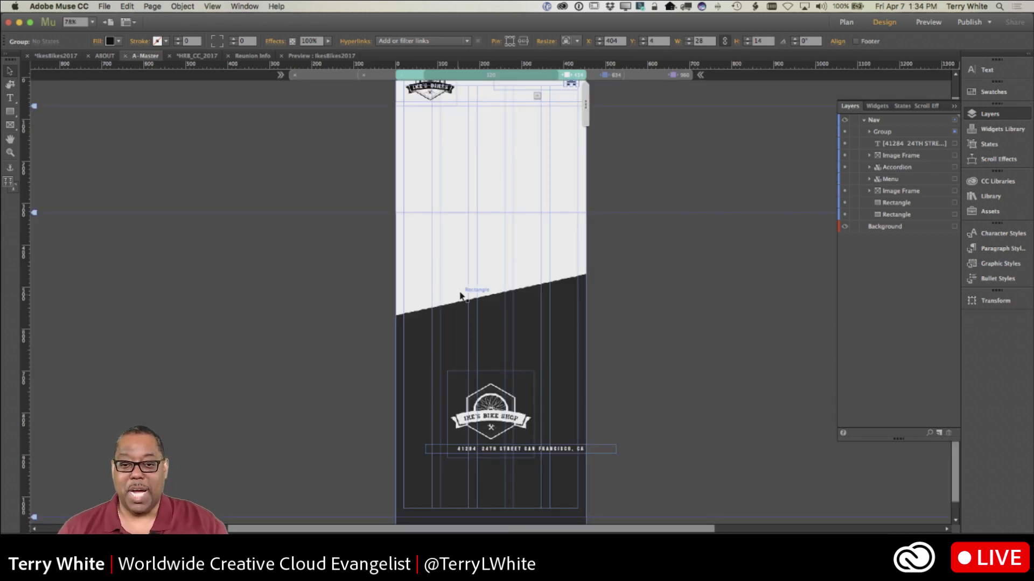
- Check the master's menu icon at the 454 breakpoint and the full navigation at the 634 breakpoint
scroll(468, 291, up, 2)
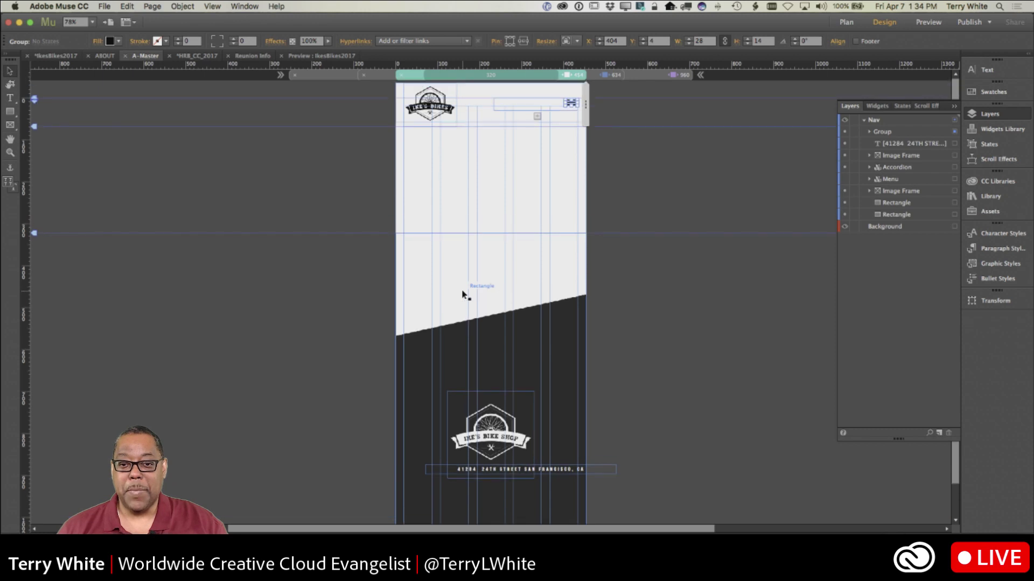
click(231, 142)
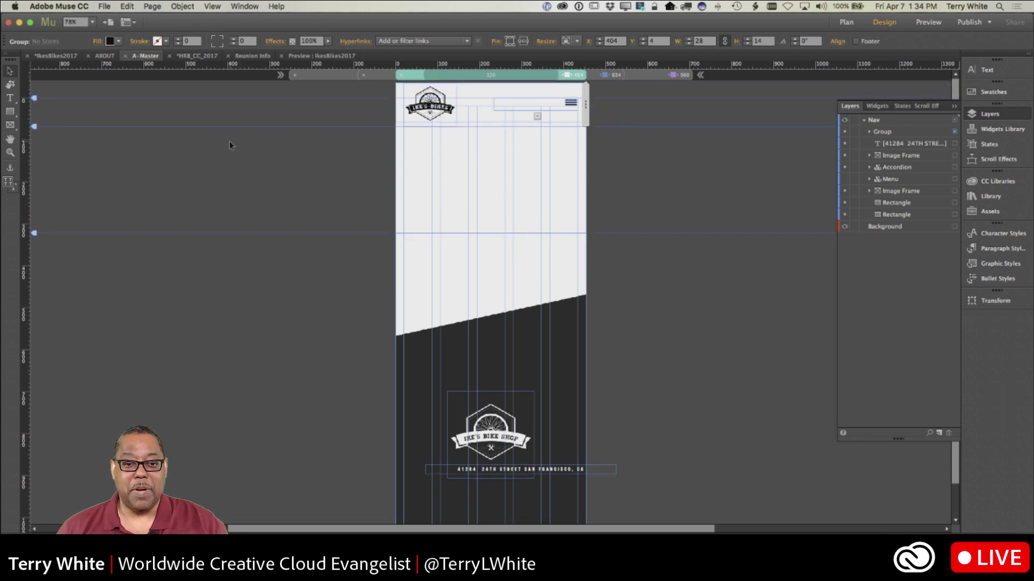
click(605, 78)
click(573, 79)
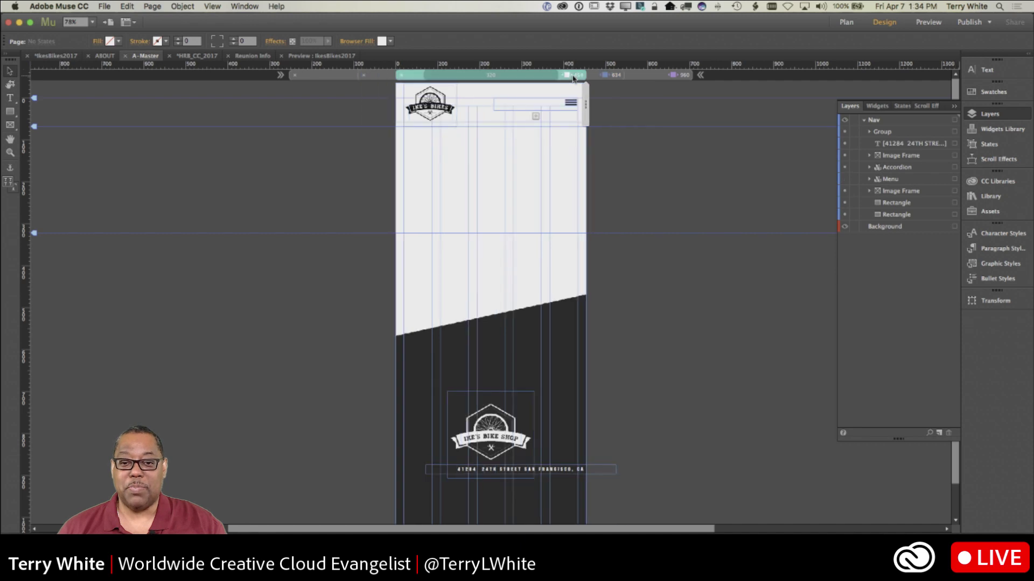
click(609, 77)
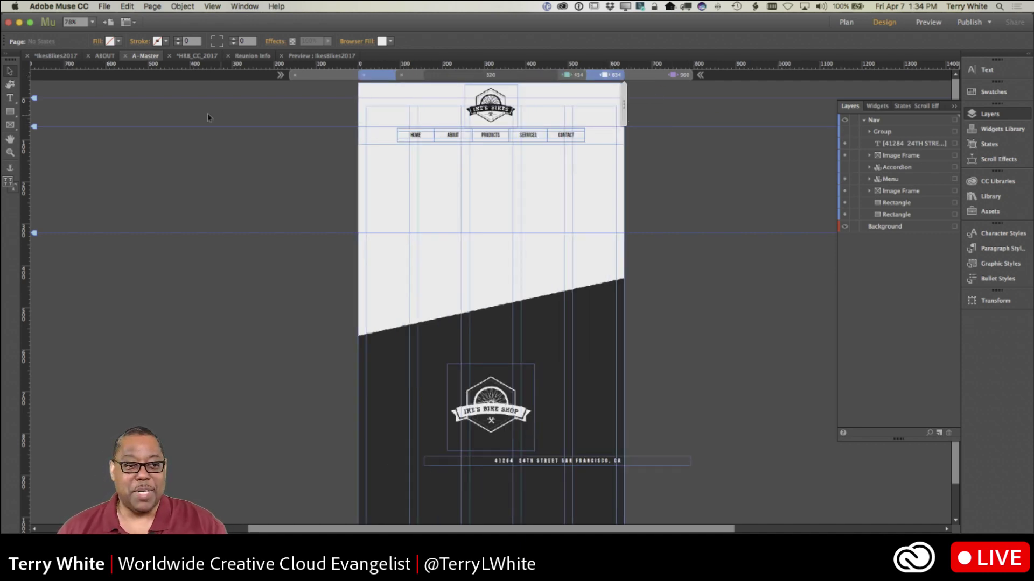
- On the ABOUT page, compare the photo frame at the 454 and 960 breakpoints
click(103, 56)
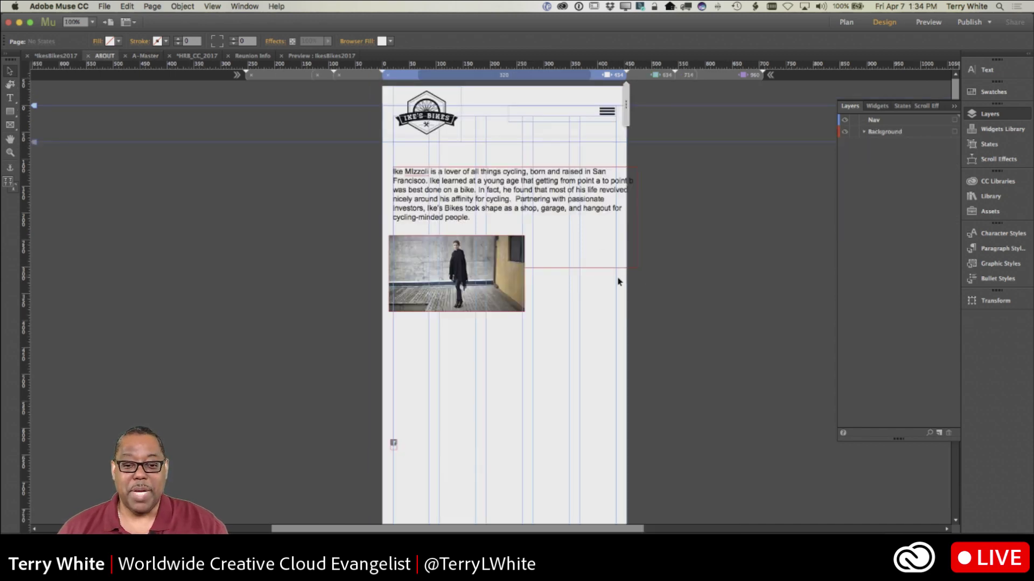
click(454, 275)
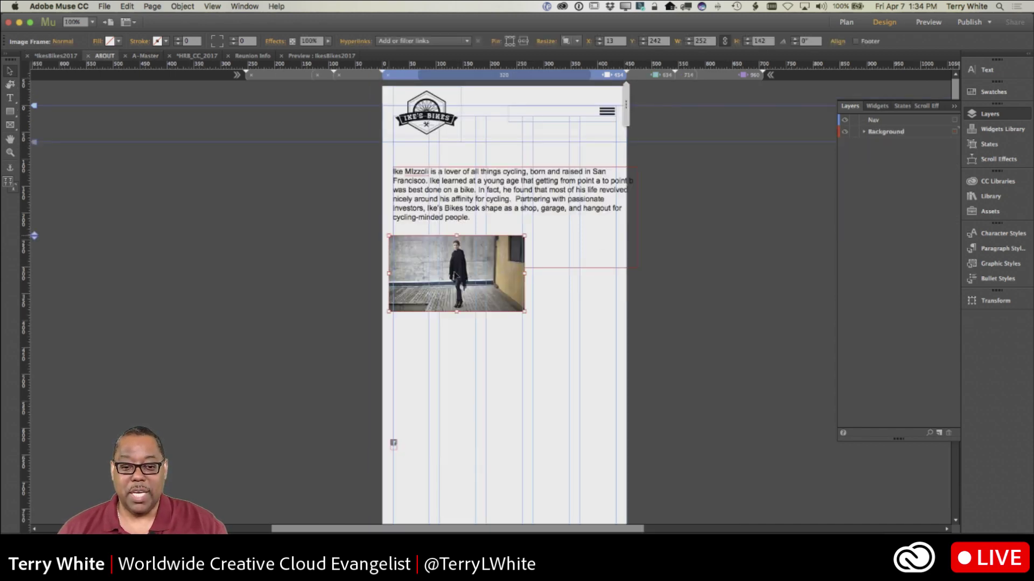
click(747, 75)
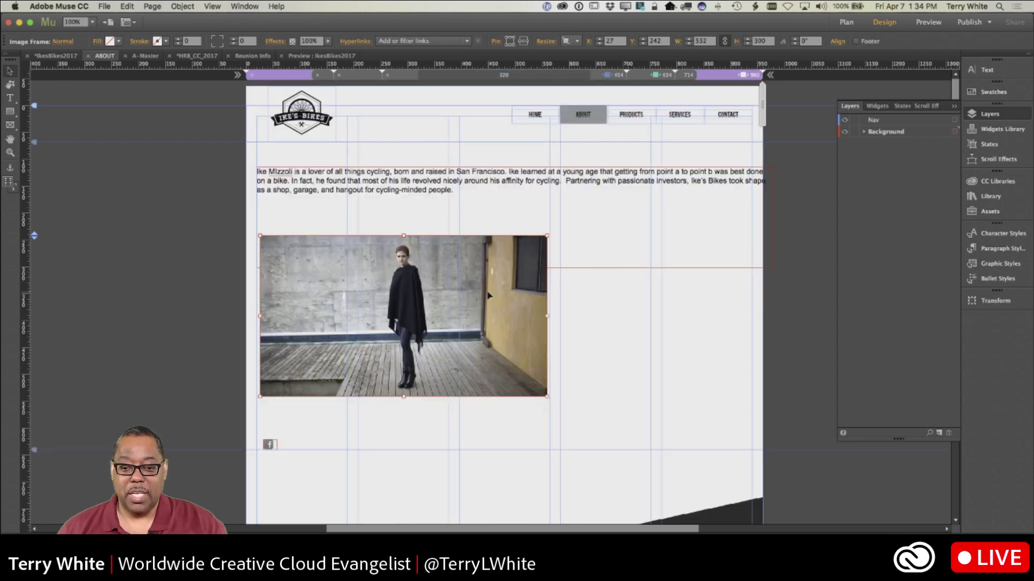
click(636, 310)
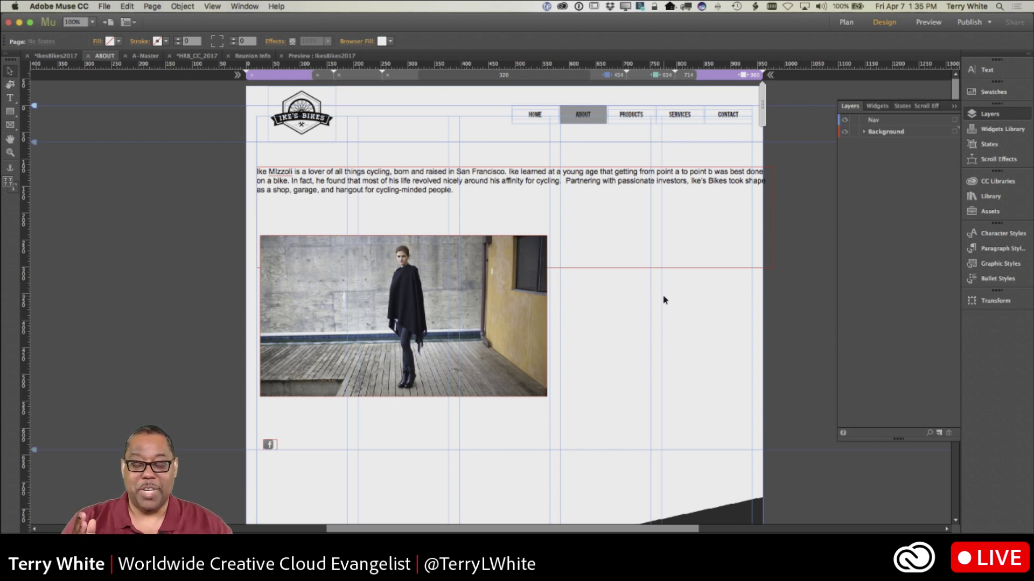
- Switch to Illustrator, open sailboat.ai, and select and copy the sailboat artwork
key(super+Tab)
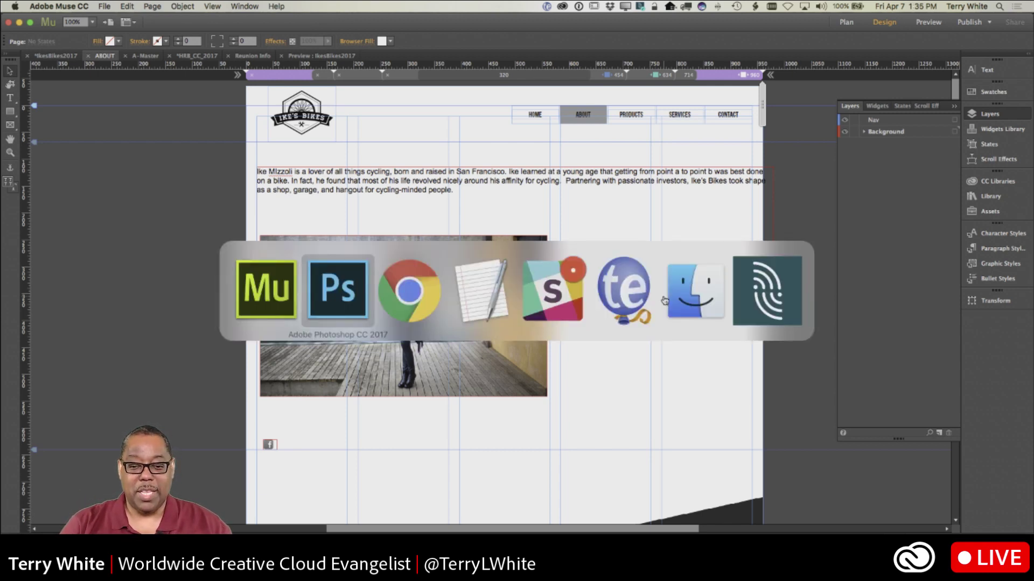
key(Escape)
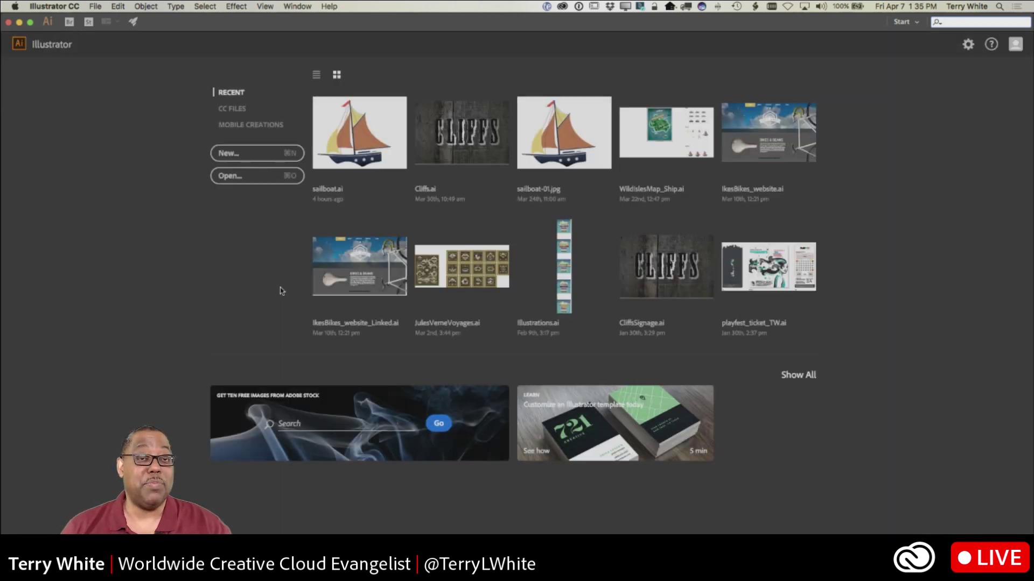
click(354, 167)
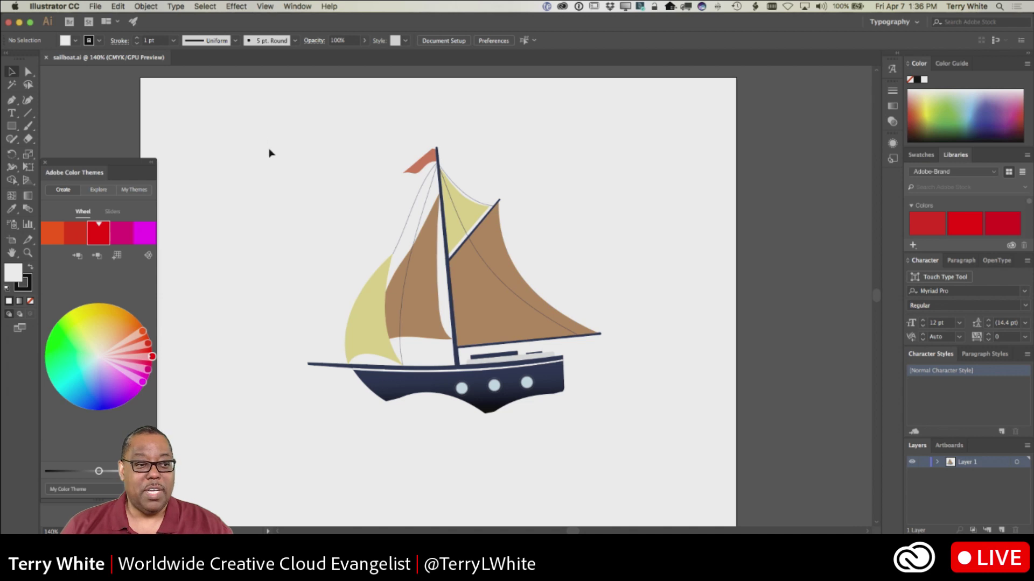
drag(251, 117, 623, 478)
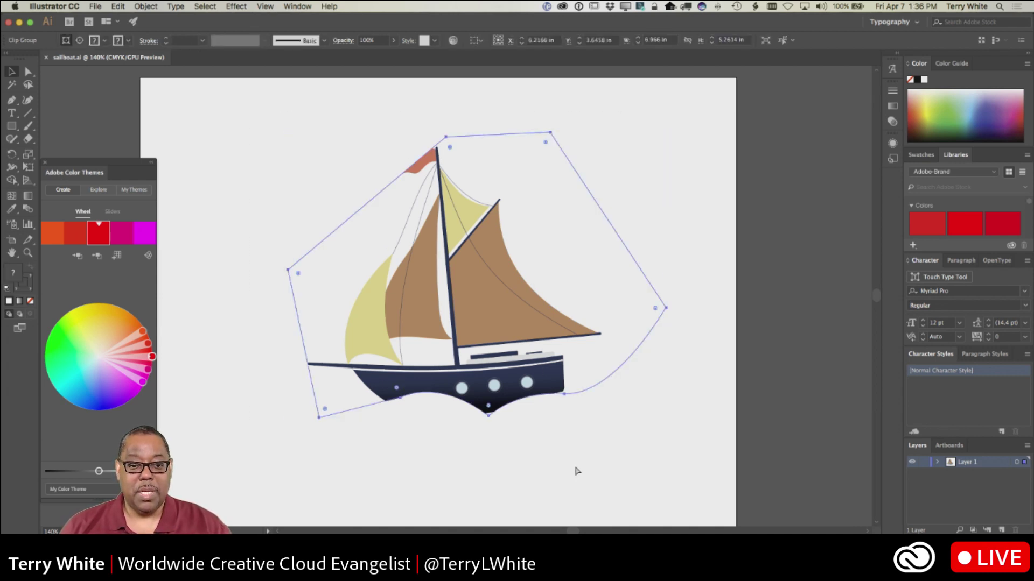
- Switch back to Muse, paste the sailboat onto the ABOUT page, and shrink it to about 267 × 202
key(super+Tab)
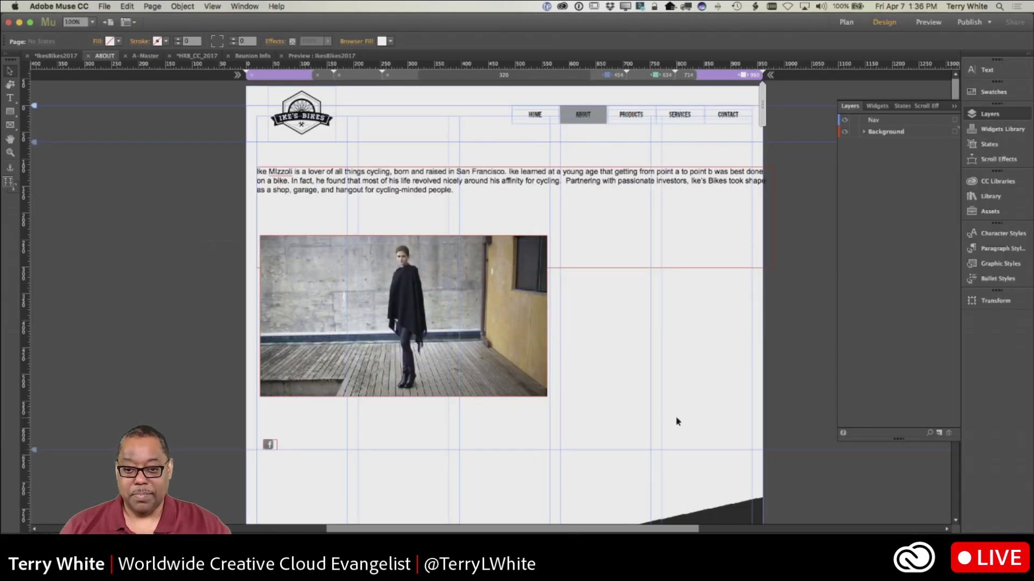
key(super+v)
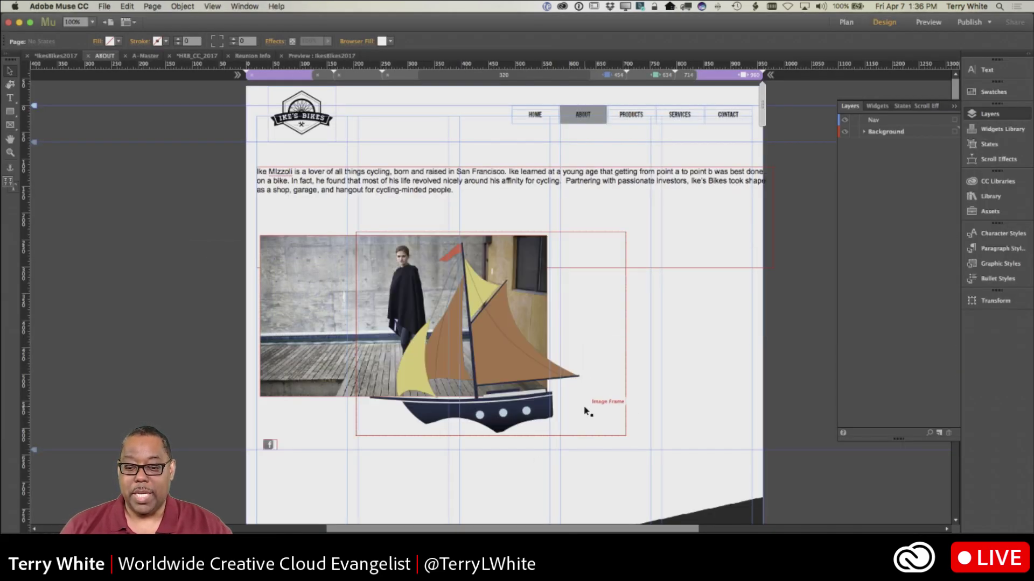
click(588, 412)
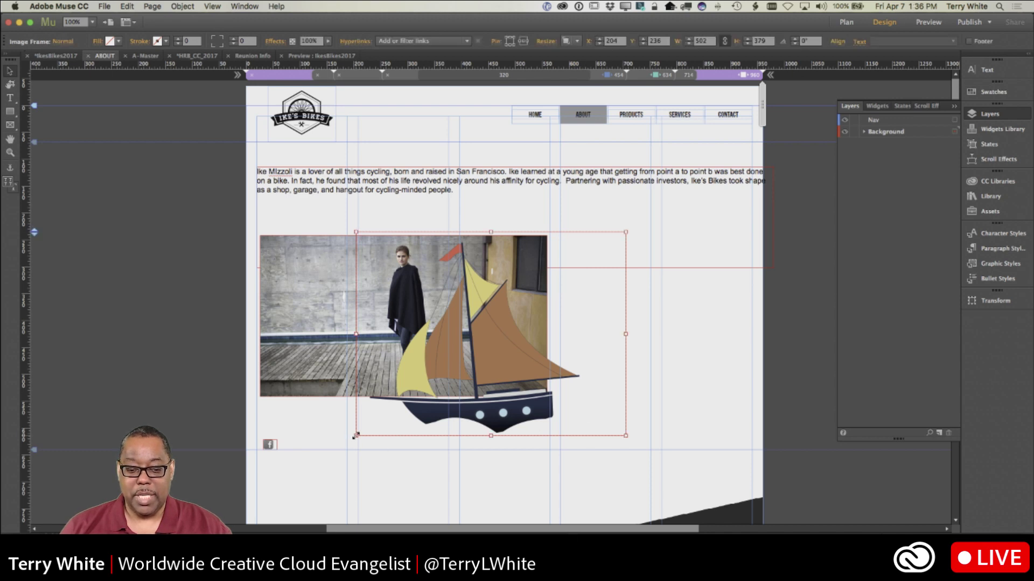
drag(356, 436, 534, 396)
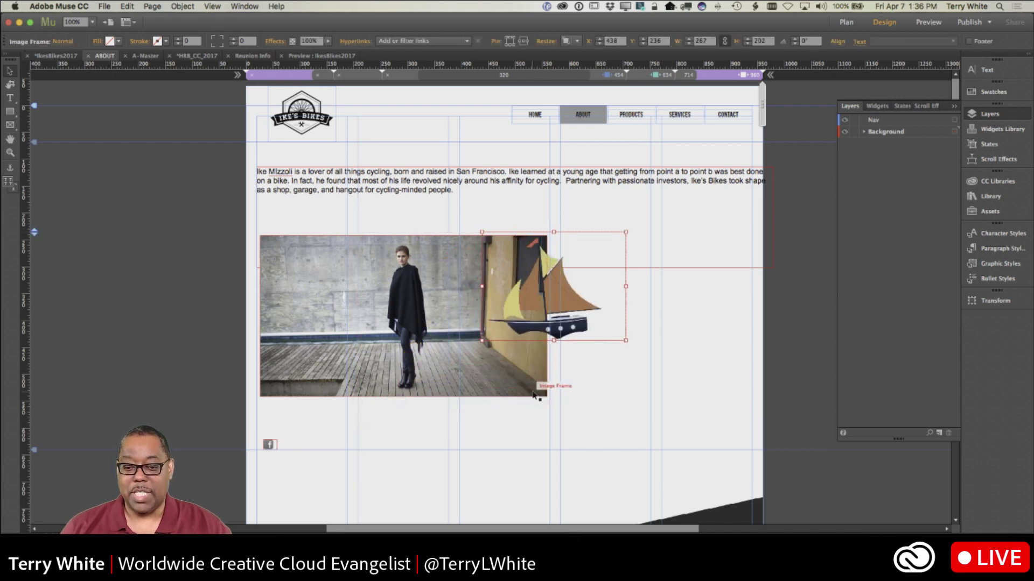
- Place the sailboat beside the photo at X 584, Y 242, about 356 × 269 in size, and check its entry among the site's assets
drag(582, 306, 649, 312)
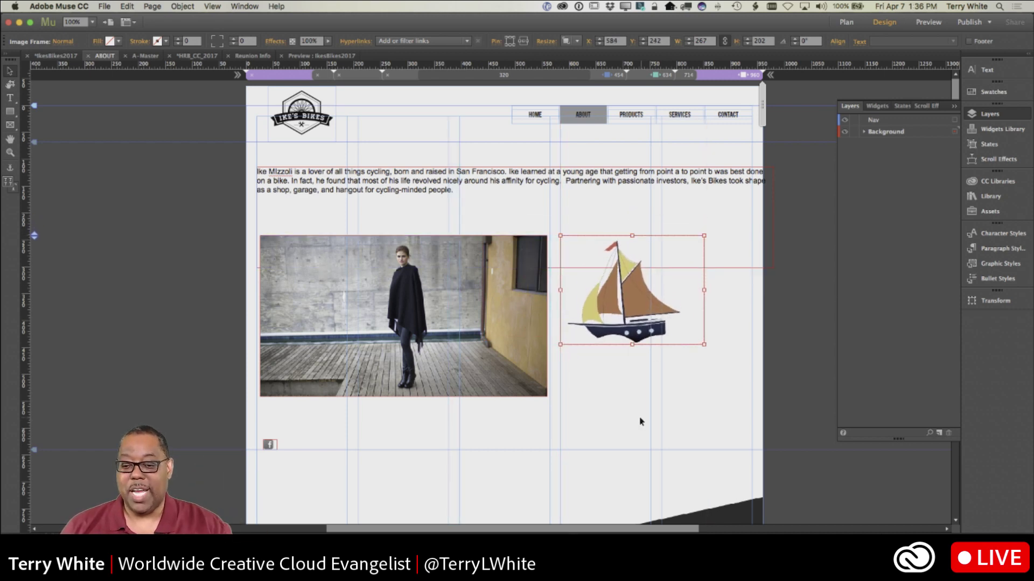
drag(703, 345, 752, 381)
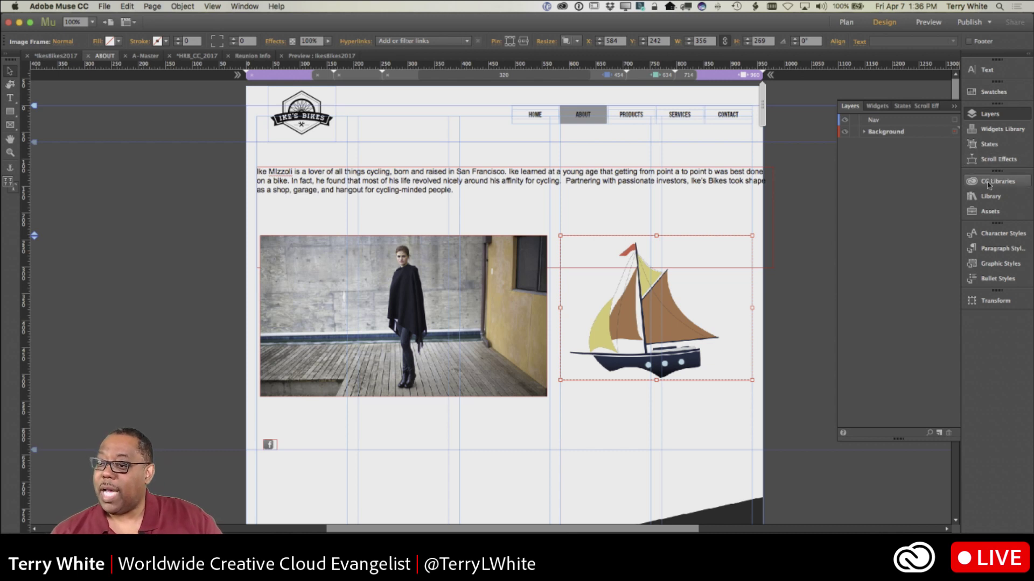
click(989, 212)
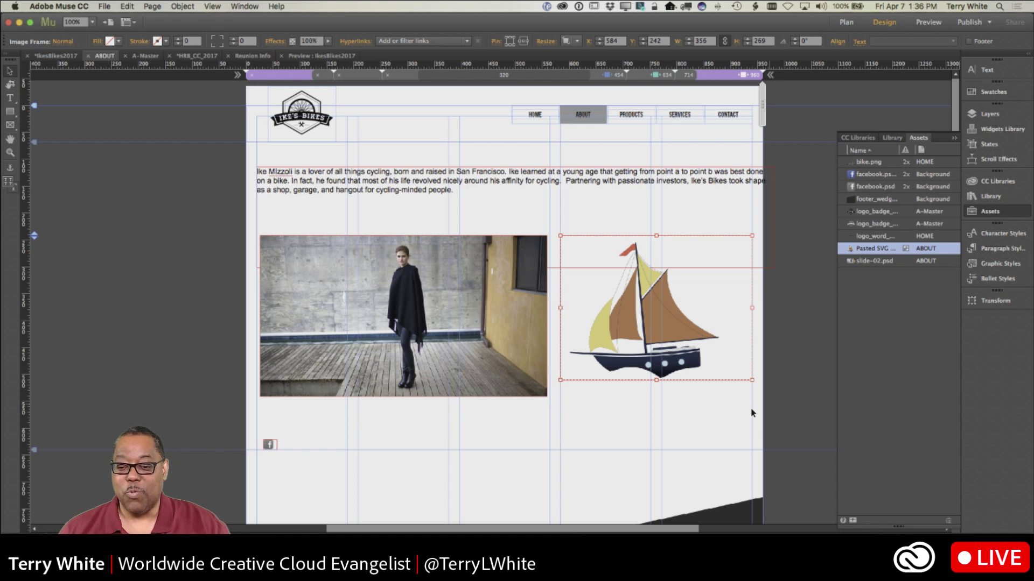
click(691, 419)
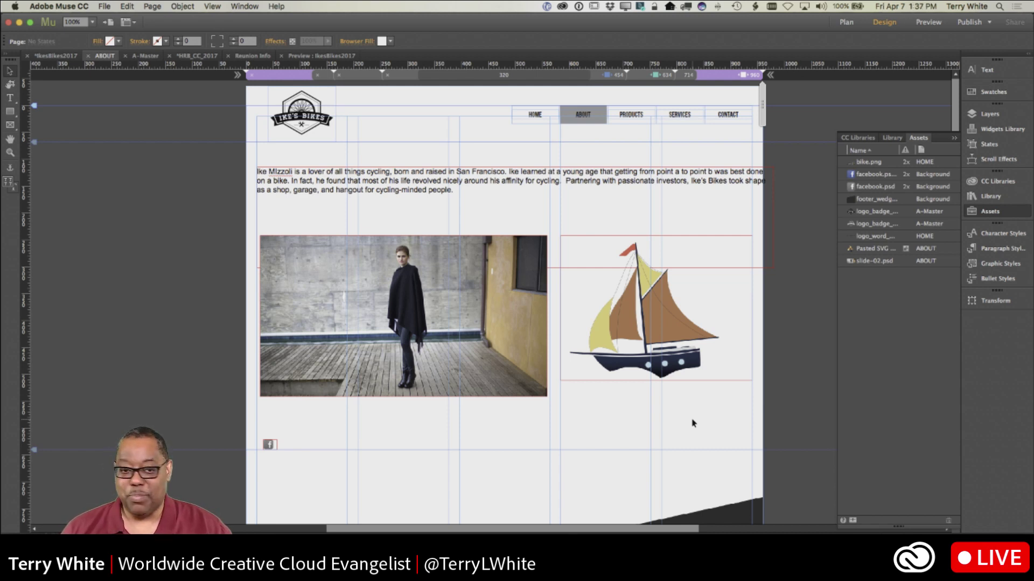
- Switch to Chrome, open the Site of the Day gallery from the Adobe Muse website, and browse the featured sites
key(cmd+Tab)
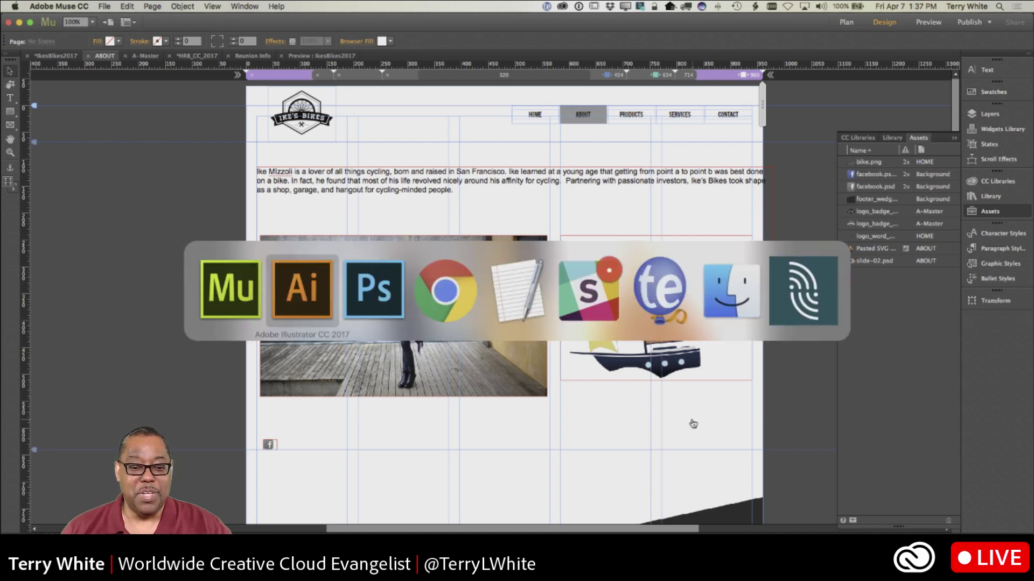
key(super+Tab)
key(super+Tab)
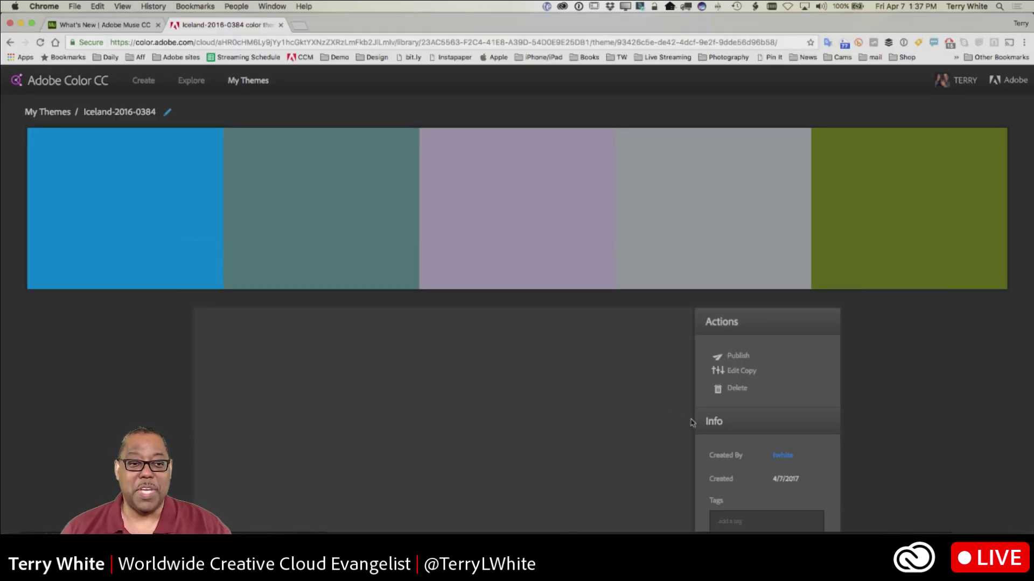
click(121, 27)
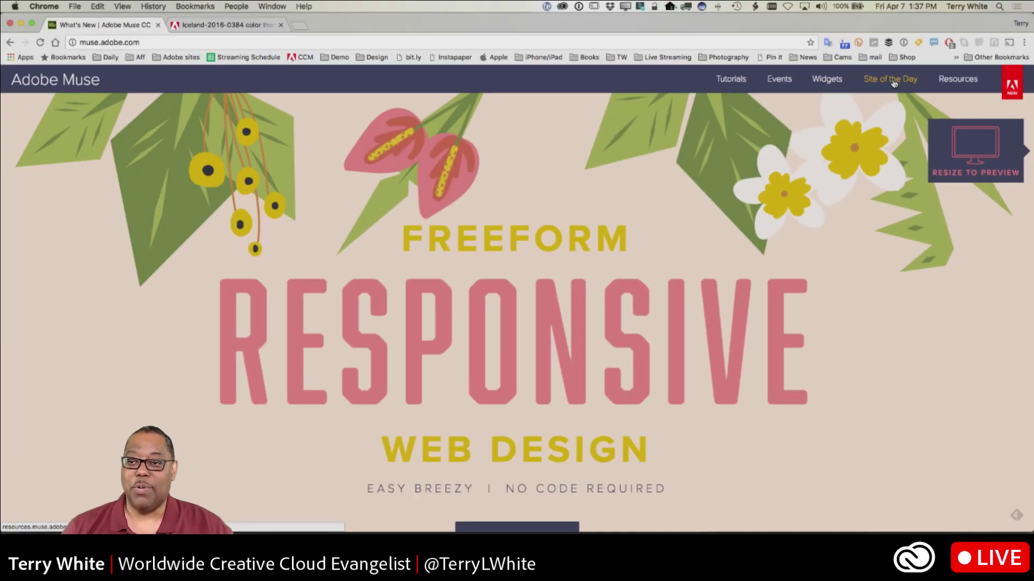
click(894, 86)
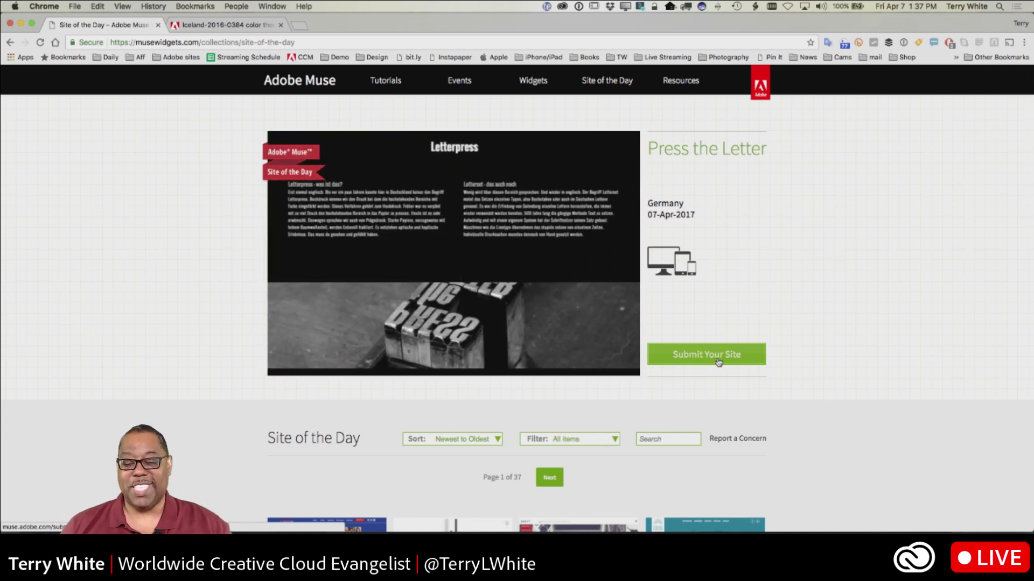
scroll(746, 335, down, 3)
scroll(746, 334, down, 8)
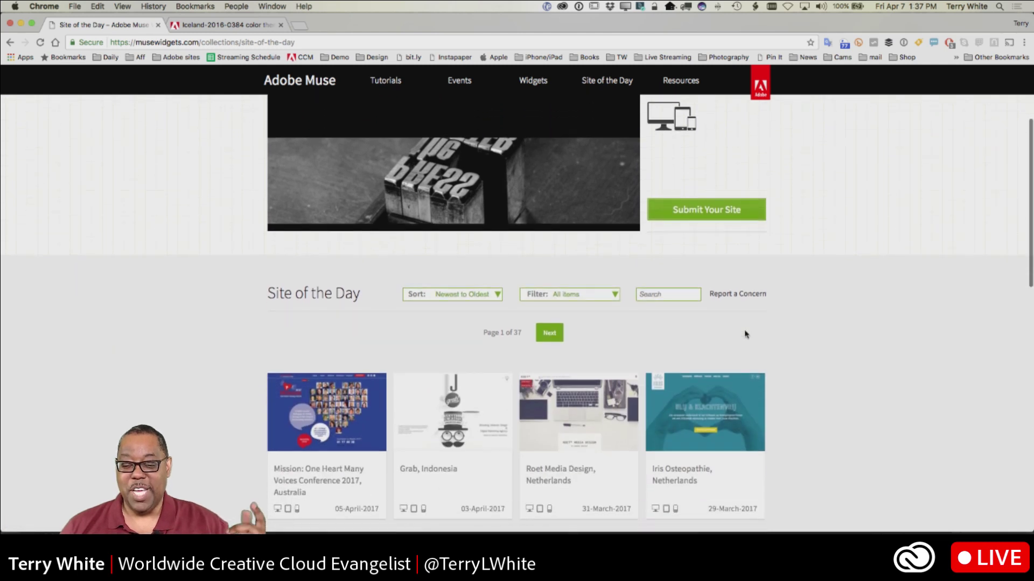
scroll(744, 335, down, 10)
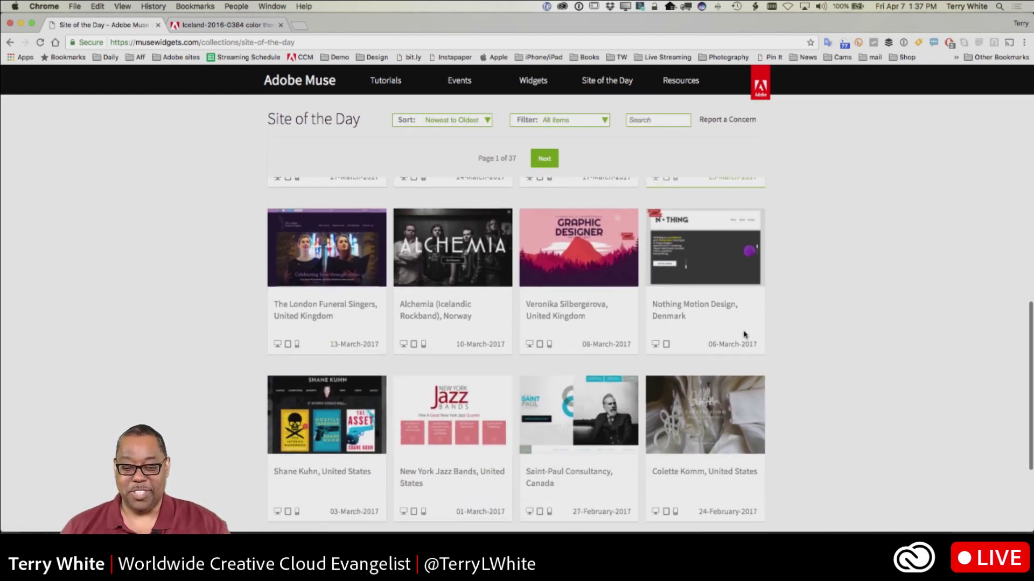
scroll(744, 336, up, 6)
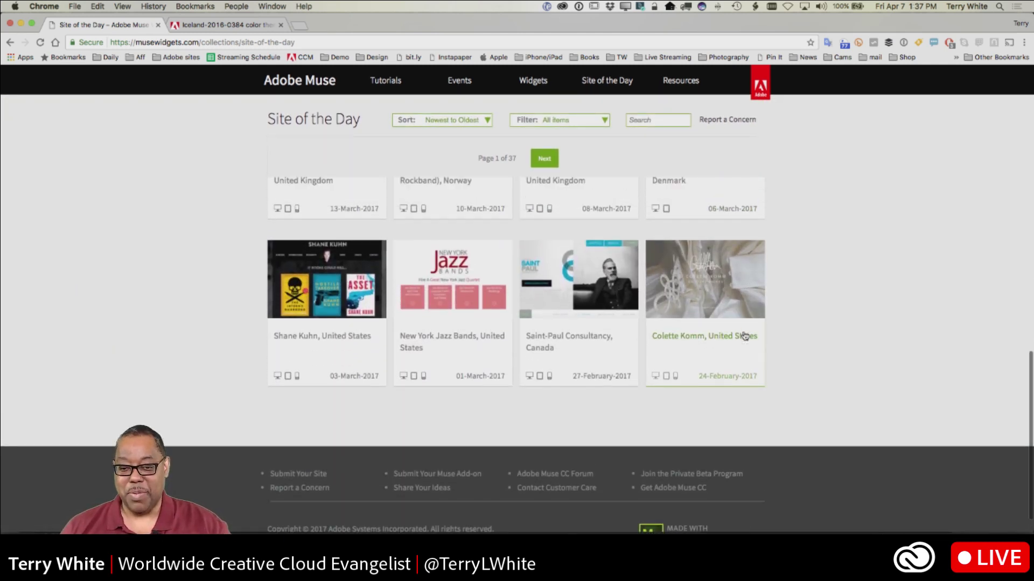
scroll(744, 336, up, 6)
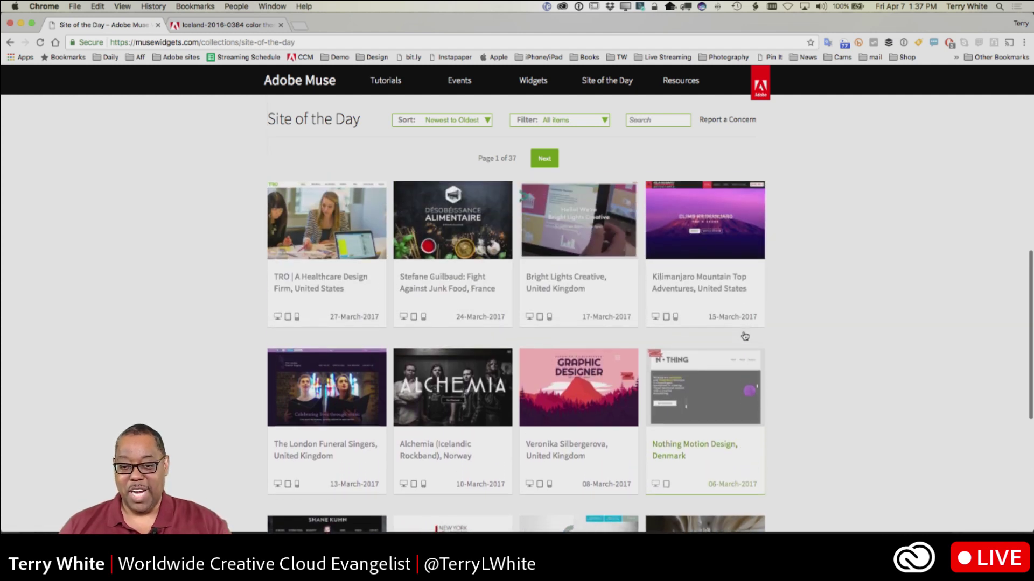
scroll(745, 335, up, 1)
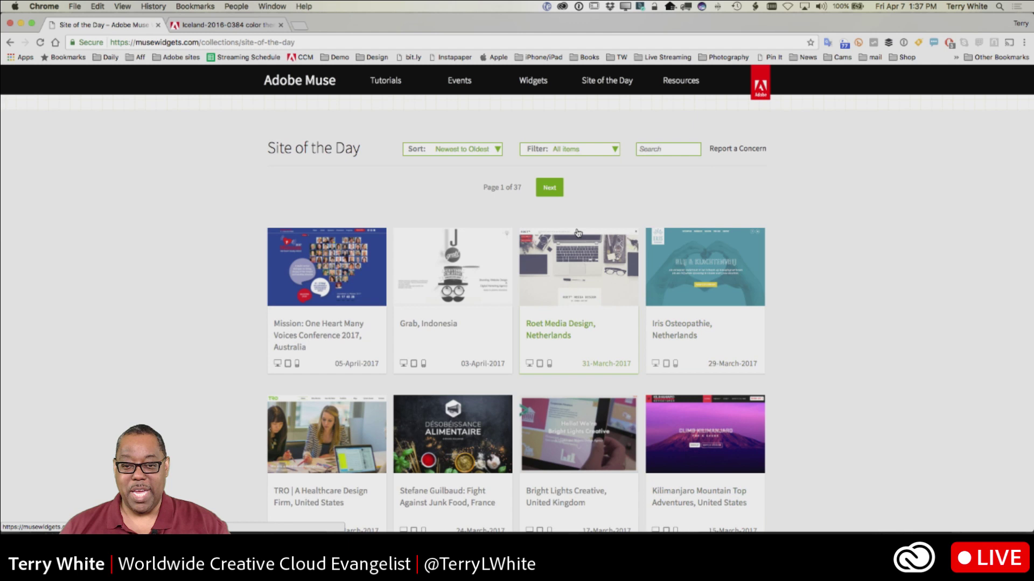
- Filter the Site of the Day gallery by photography and look through the filtered sites
click(563, 149)
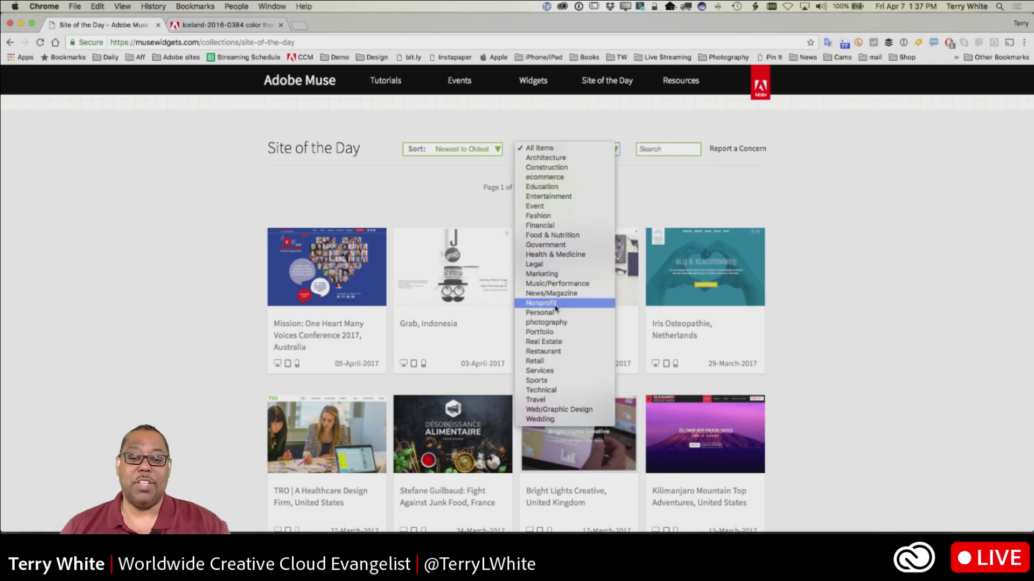
click(560, 323)
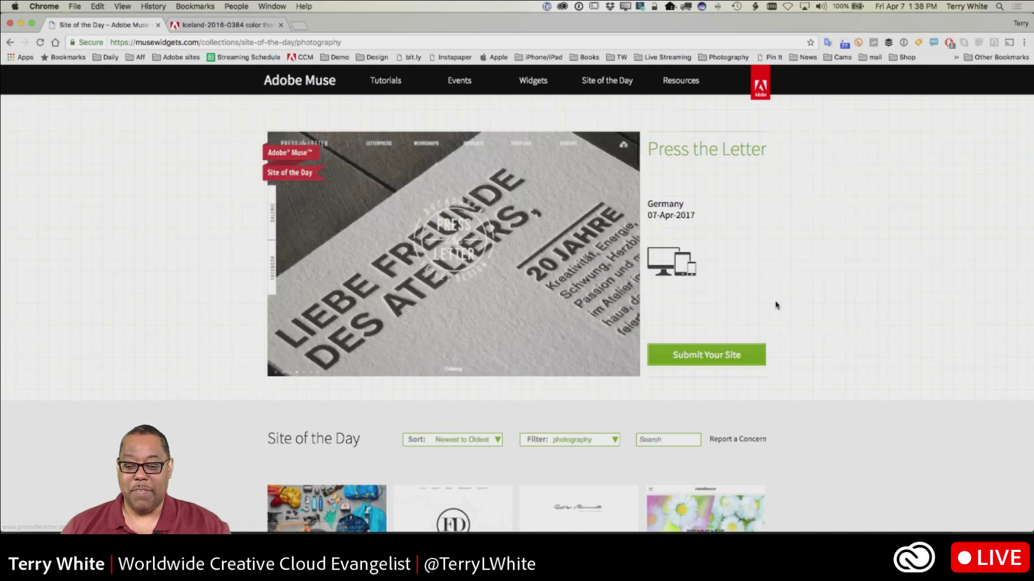
scroll(775, 304, down, 6)
scroll(775, 305, down, 4)
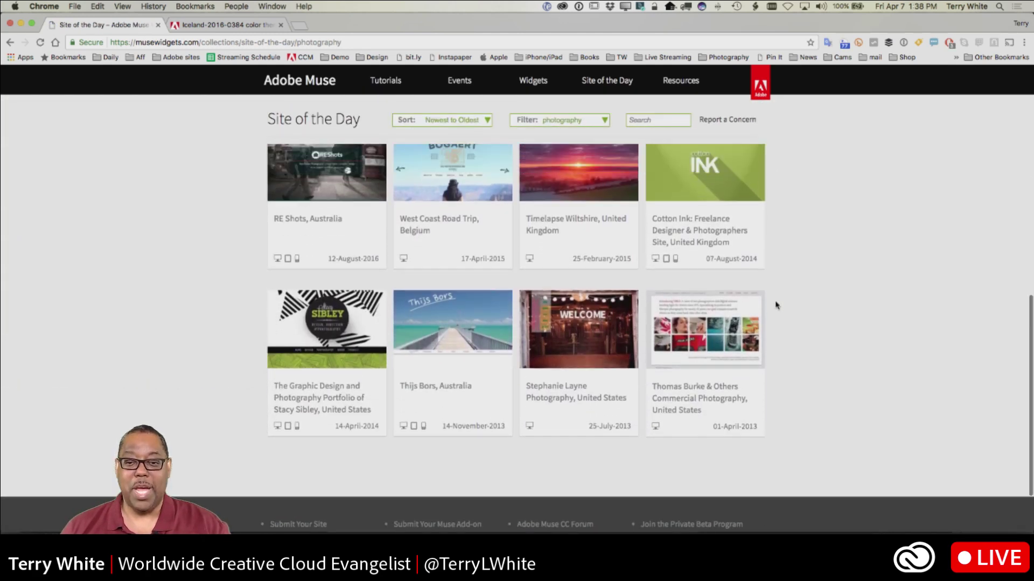
scroll(775, 305, up, 5)
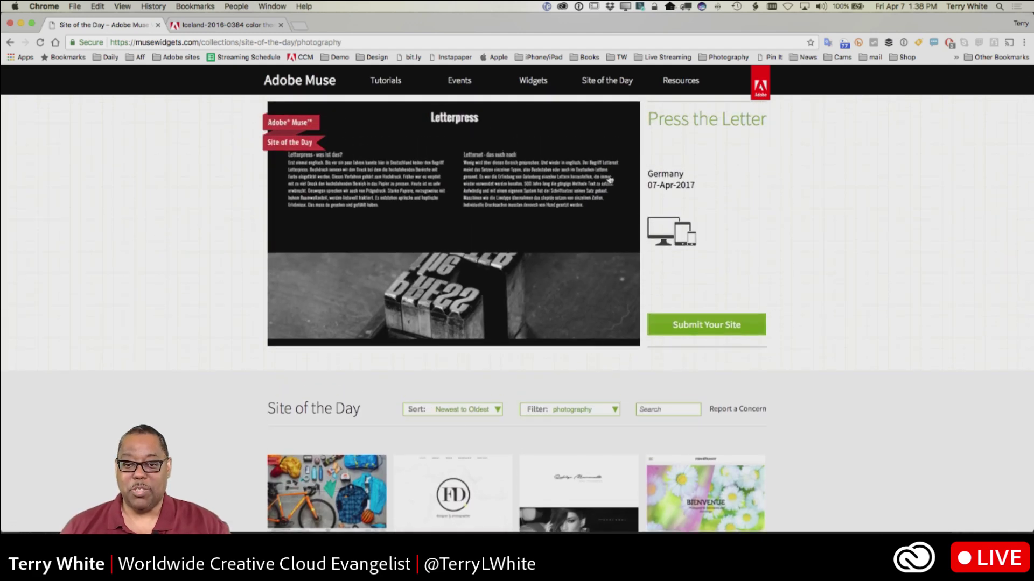
- Open the Adobe Muse widgets collection and browse the available widgets, their vendors and prices
click(533, 80)
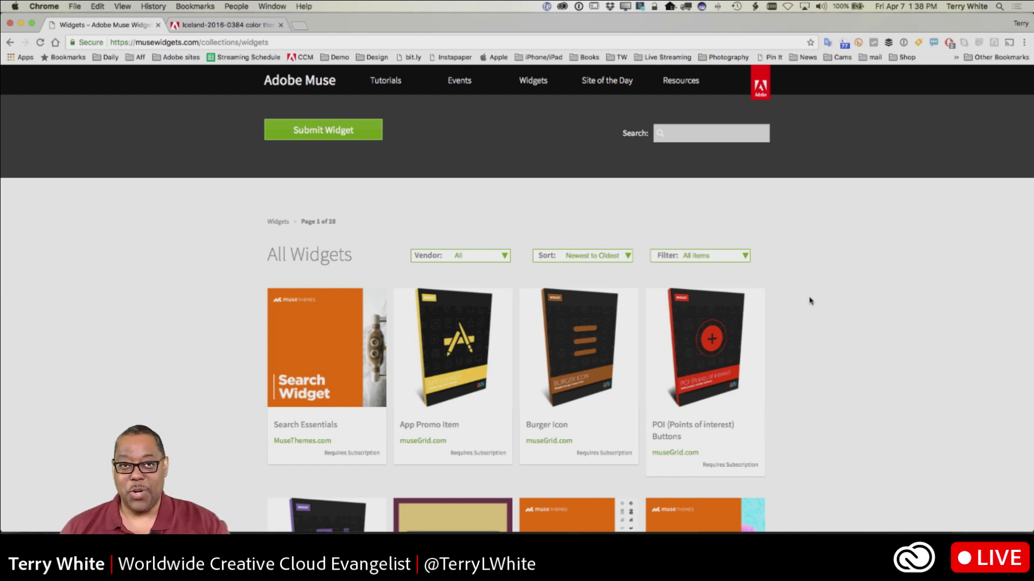
scroll(810, 301, down, 4)
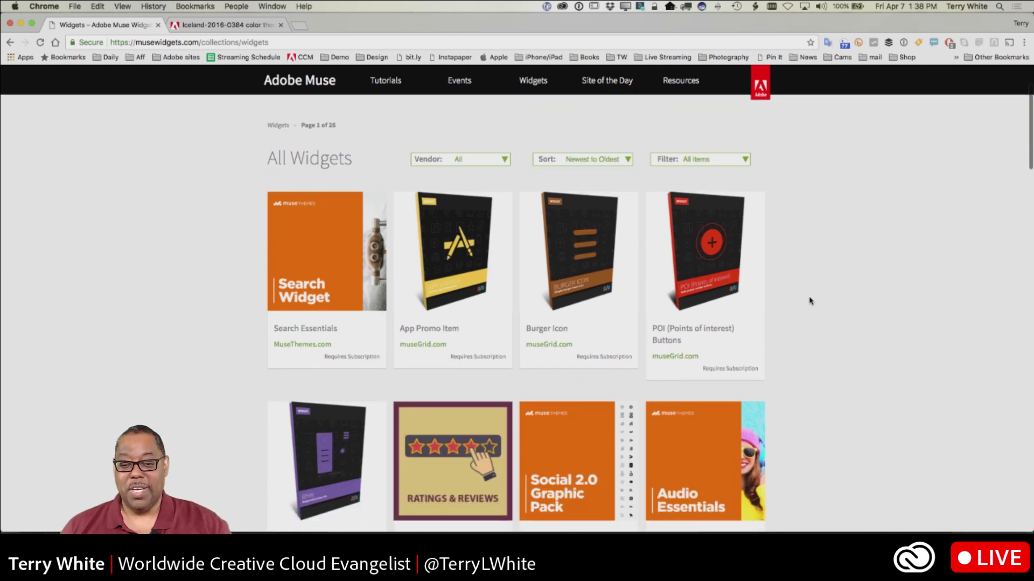
scroll(810, 301, down, 2)
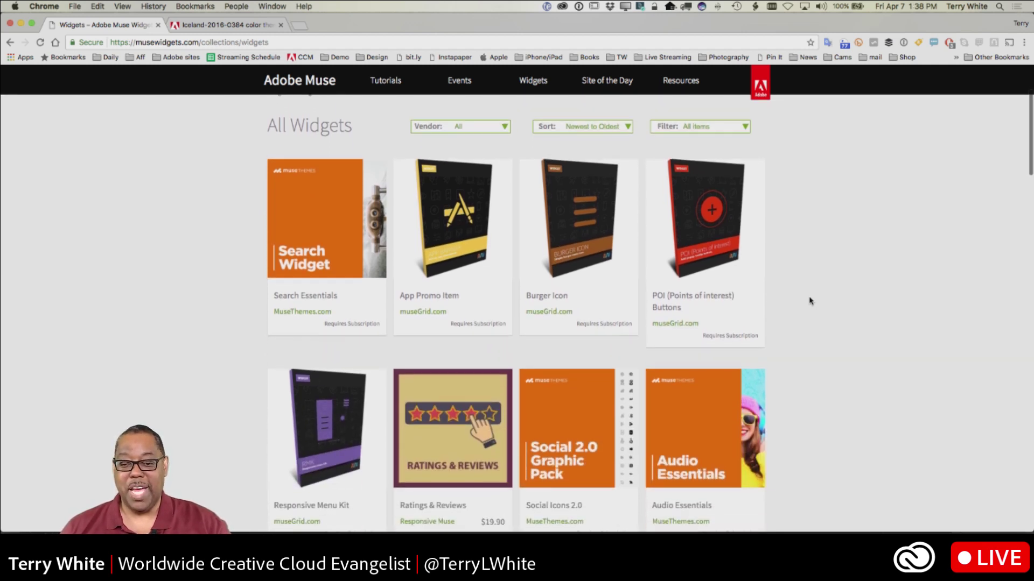
scroll(810, 301, down, 2)
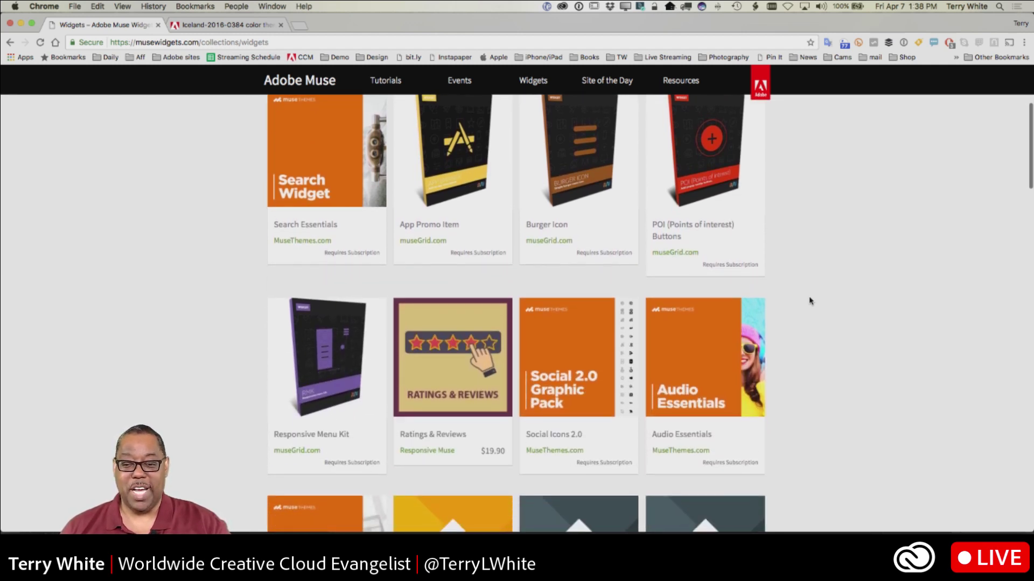
scroll(811, 301, down, 7)
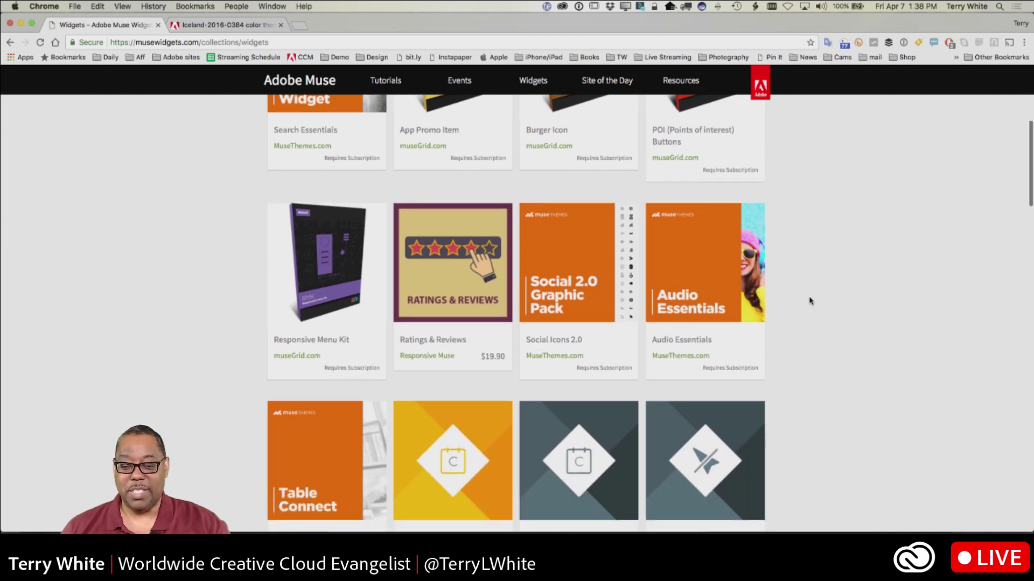
scroll(810, 301, down, 2)
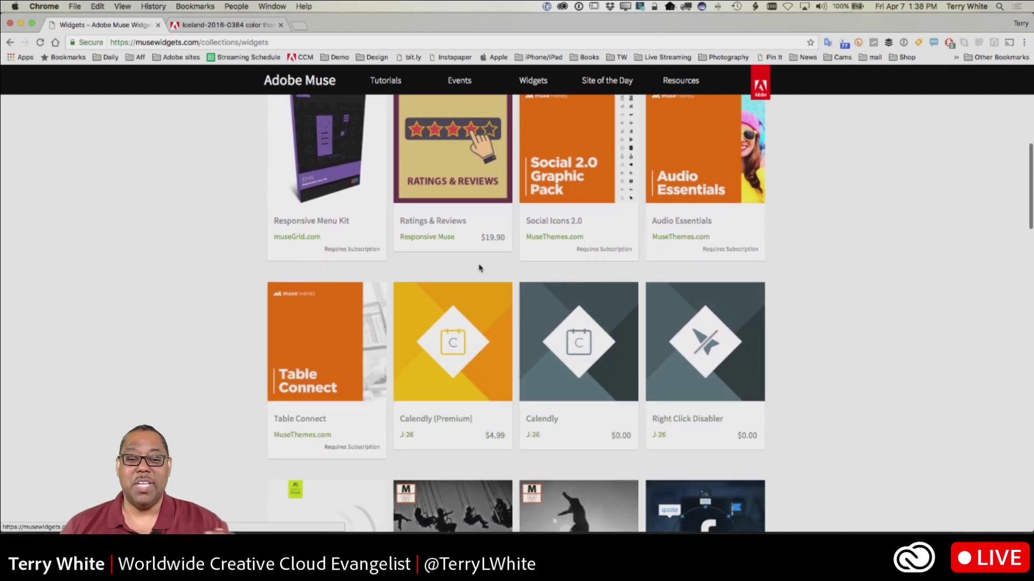
scroll(898, 389, down, 6)
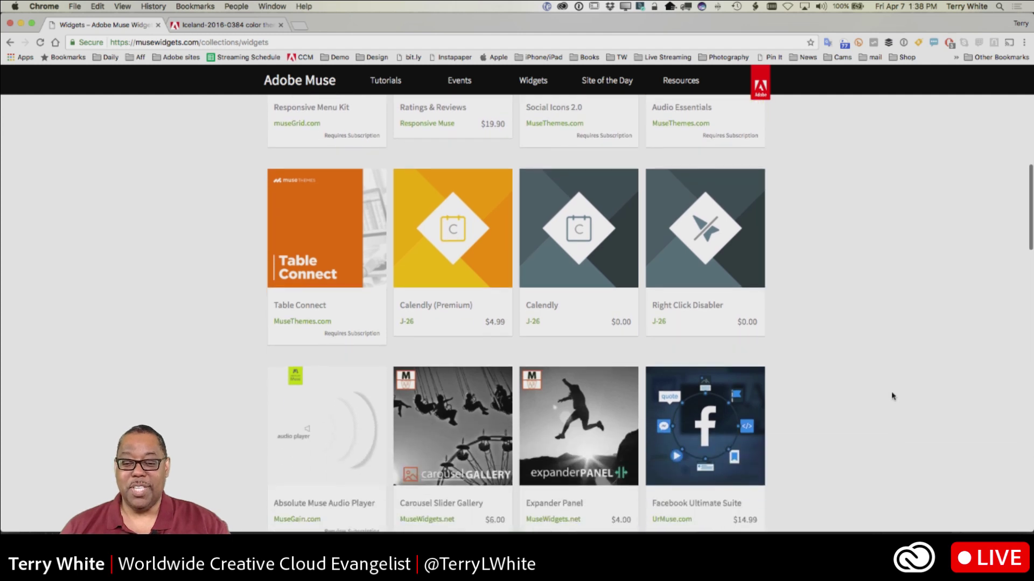